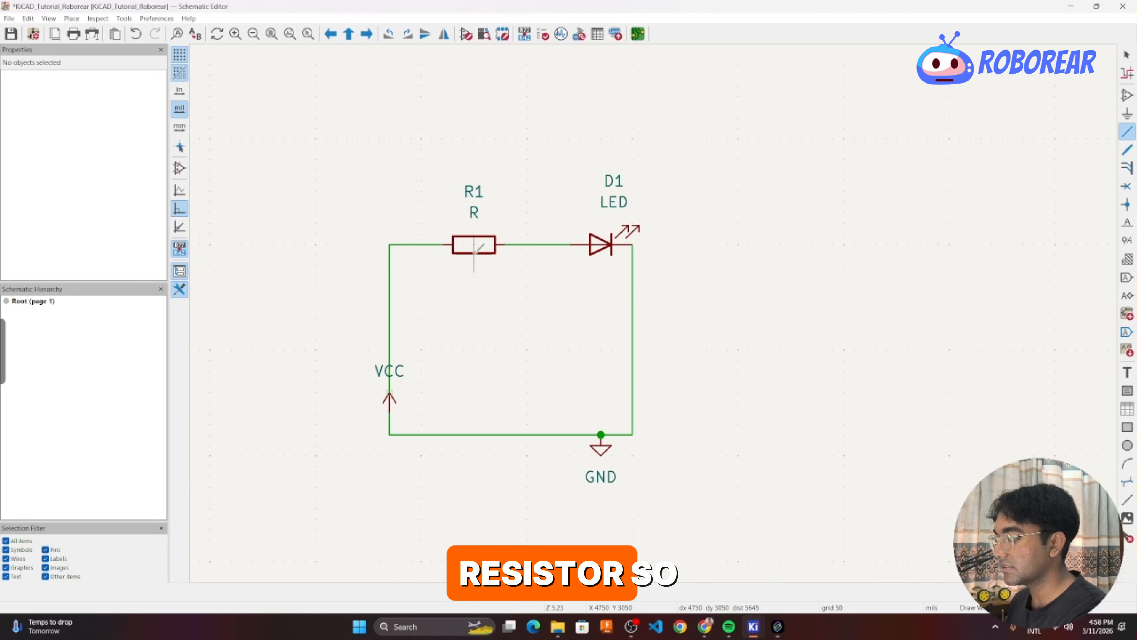
Move resistor R1 up out of the circuit without its wires and put it back between the wire ends.
key("m")
left_click(414, 130)
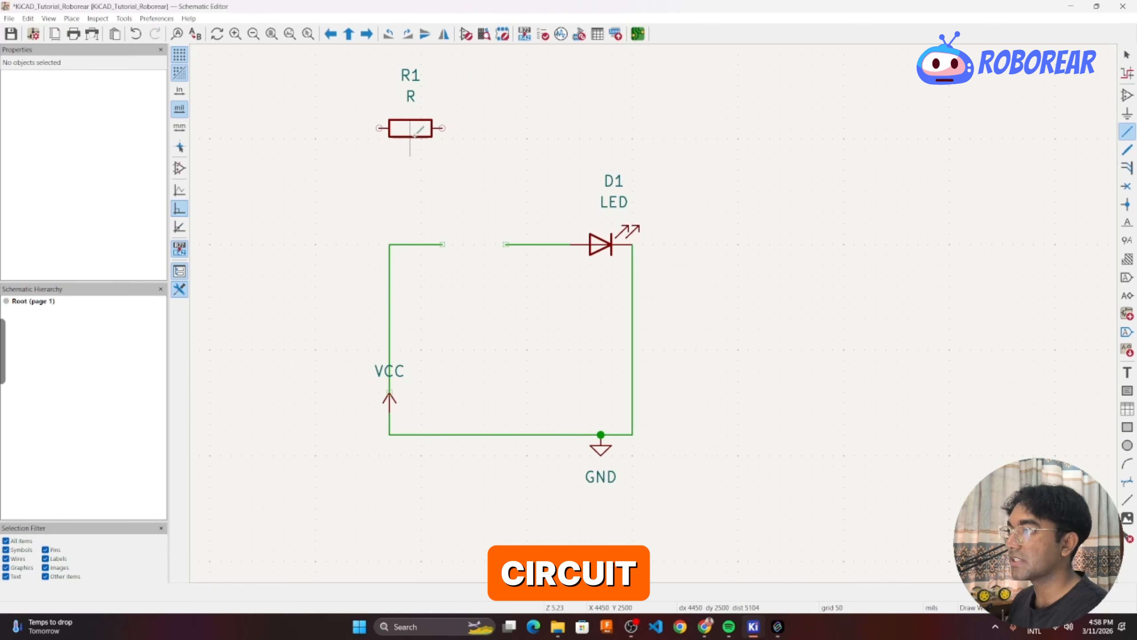
left_click_drag(419, 126, 477, 237)
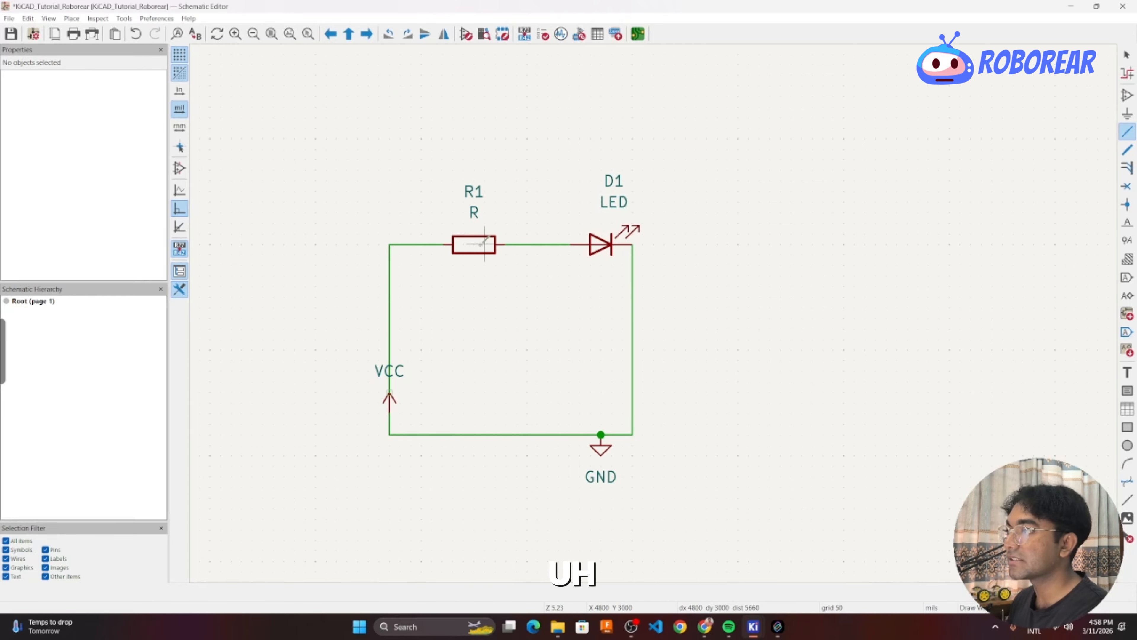
Drag resistor R1 with its wires attached and return it to its place in line with the LED.
key("d")
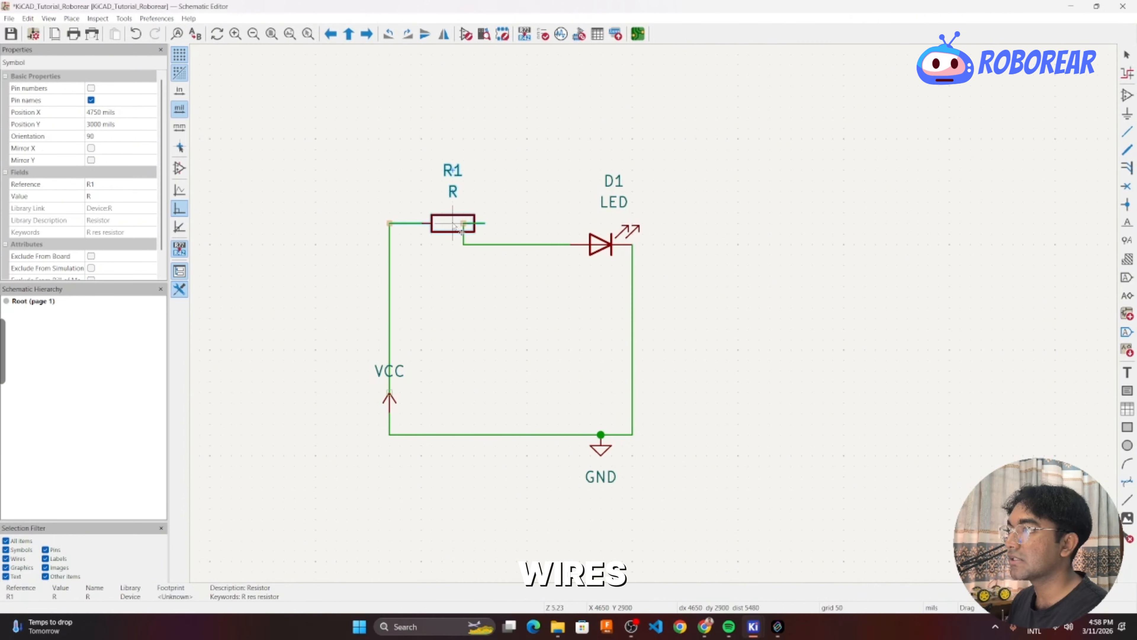
left_click(505, 245)
mouse_move(500, 241)
left_mouse_down()
mouse_move(481, 222)
mouse_move(535, 146)
mouse_move(473, 304)
mouse_move(526, 228)
mouse_move(476, 245)
mouse_move(487, 245)
mouse_move(466, 236)
mouse_move(477, 245)
left_mouse_up()
left_click(477, 245)
key("w")
scroll(718, 287, "down", 4)
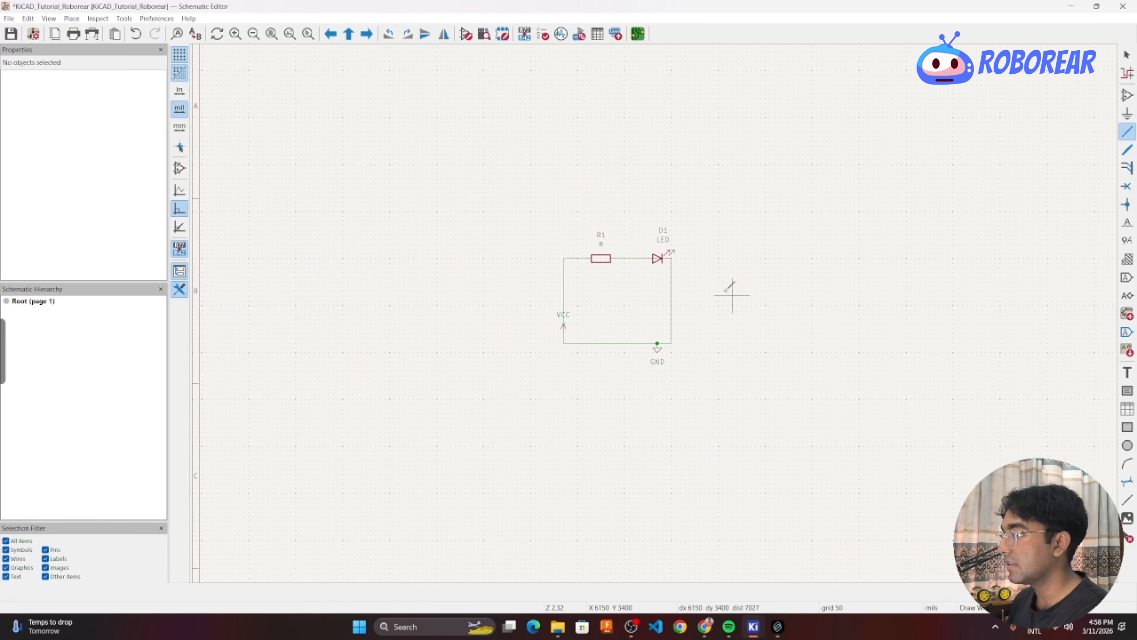
scroll(608, 275, "up", 4)
scroll(695, 210, "down", 4)
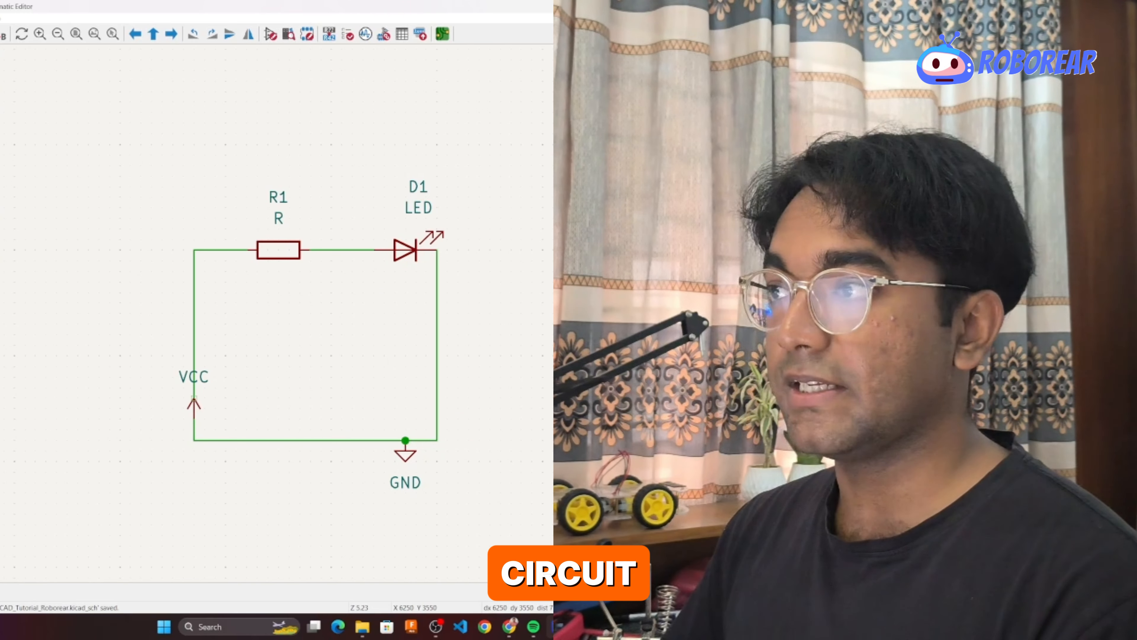
scroll(493, 224, "down", 2)
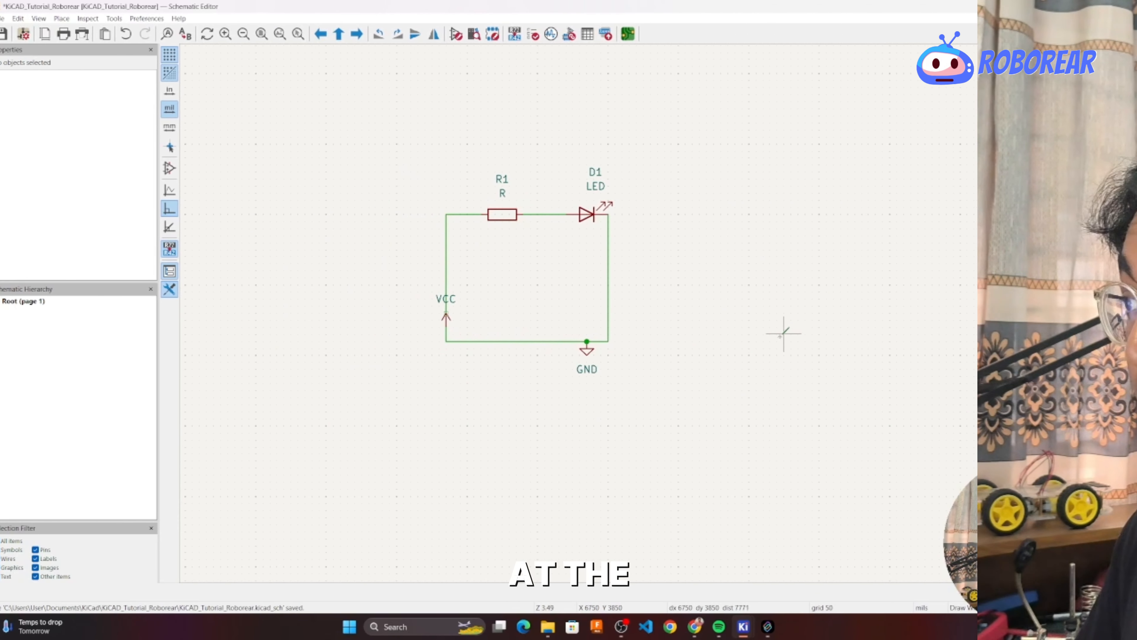
Change the sheet title to "KiCAD Tutorial class 2" in the page settings.
middle_click_drag(782, 330, 718, 198)
scroll(931, 386, "down", 5)
scroll(592, 333, "up", 5)
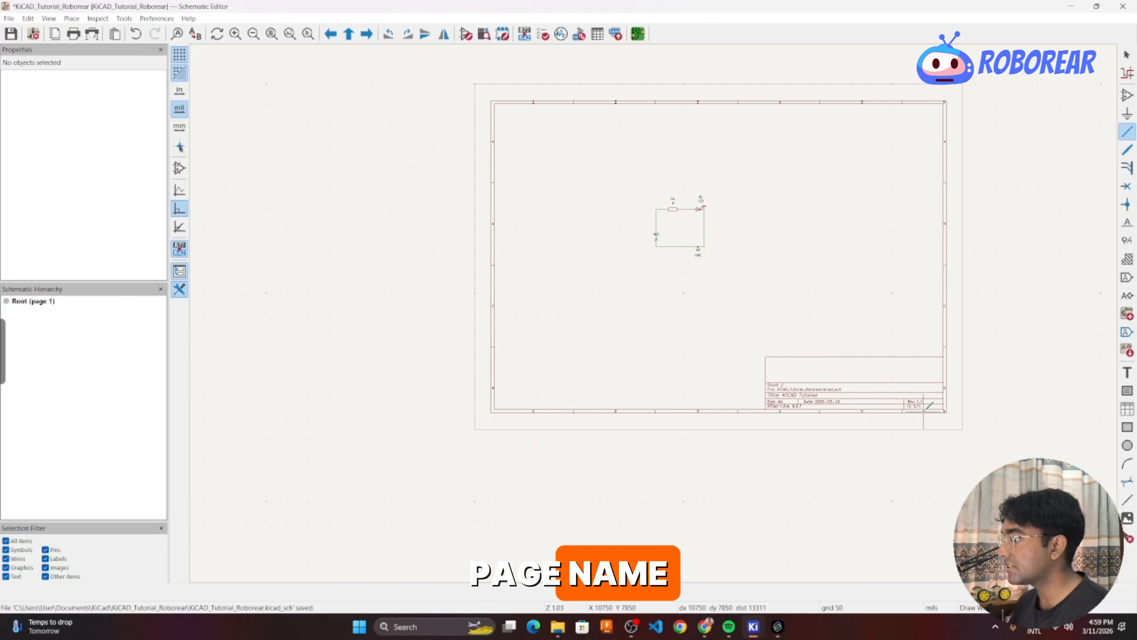
scroll(434, 262, "down", 2)
scroll(427, 212, "up", 5)
scroll(427, 211, "left", 4)
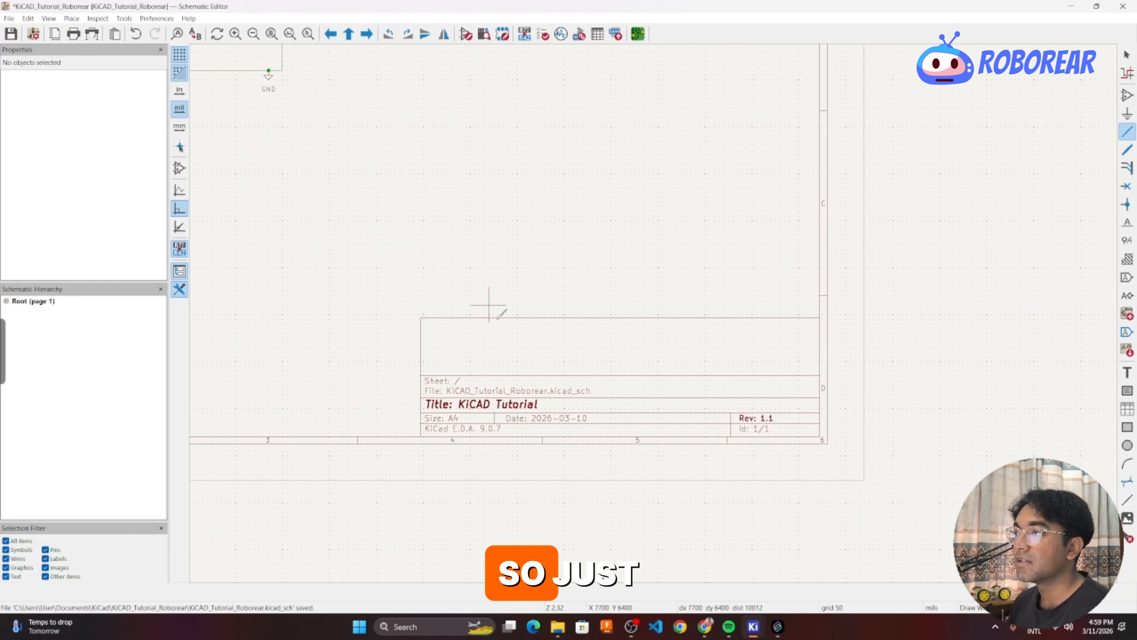
left_click(123, 18)
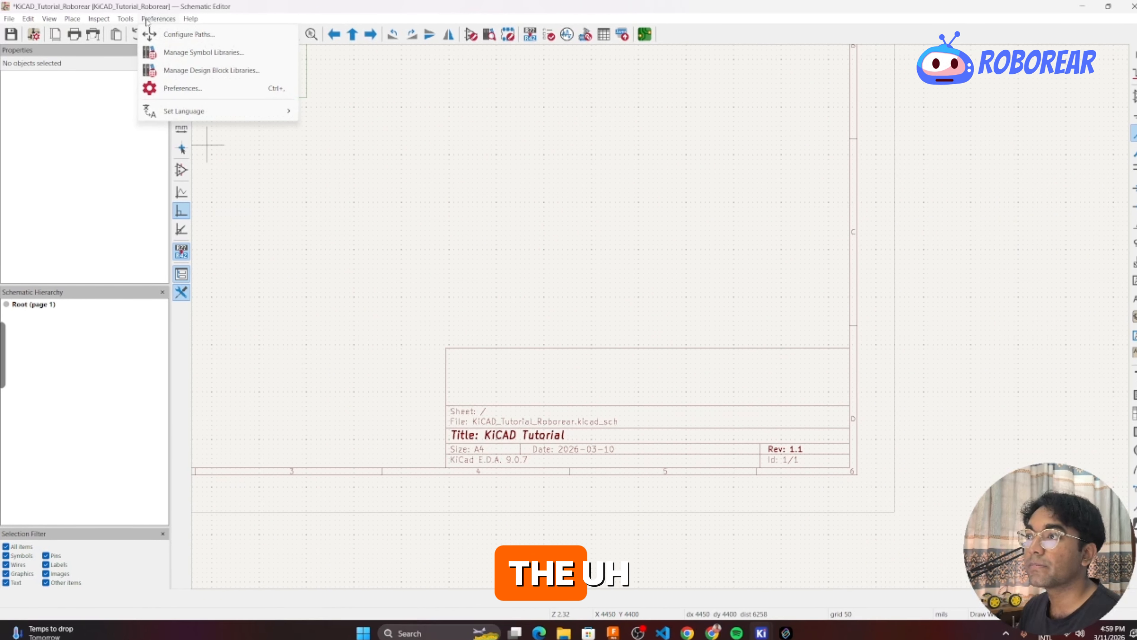
mouse_move(9, 20)
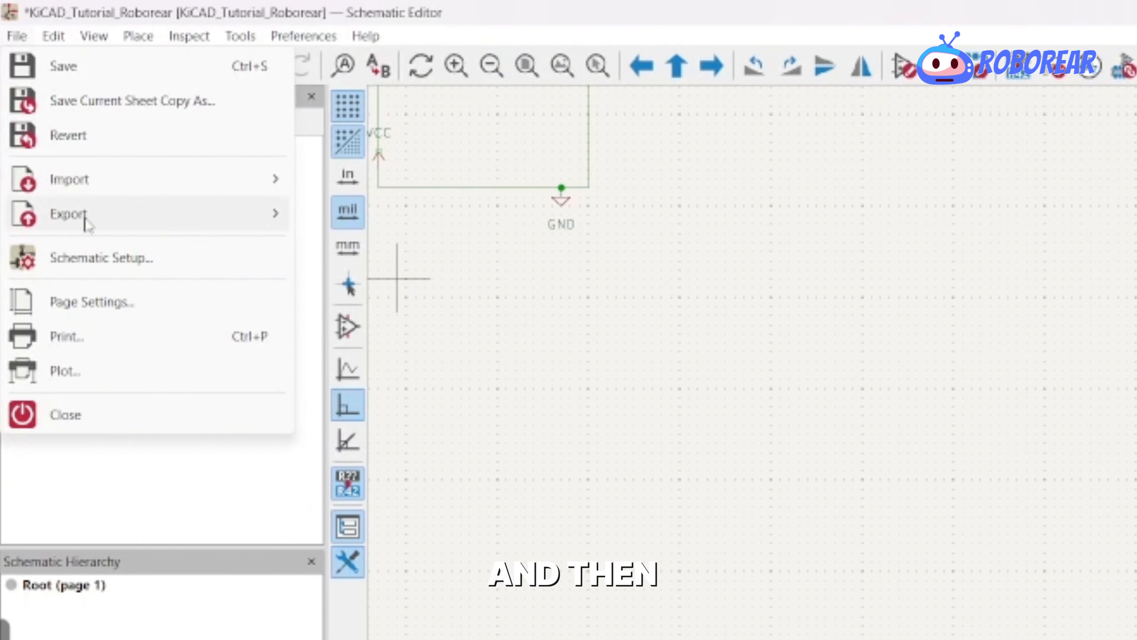
left_click(83, 281)
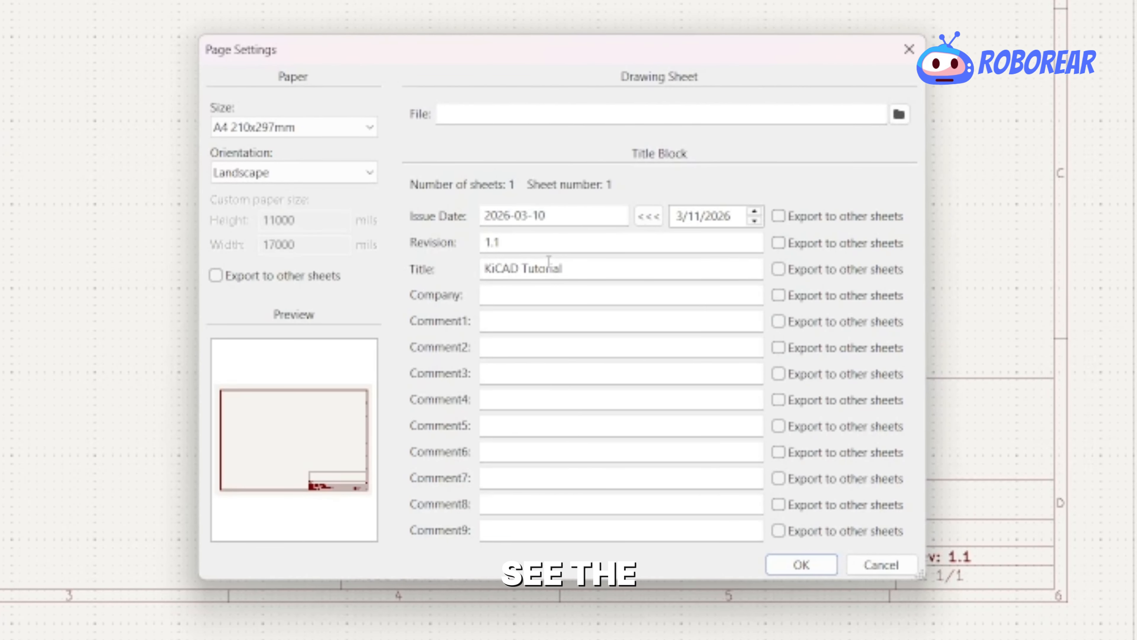
left_click_drag(570, 266, 460, 266)
left_click(571, 268)
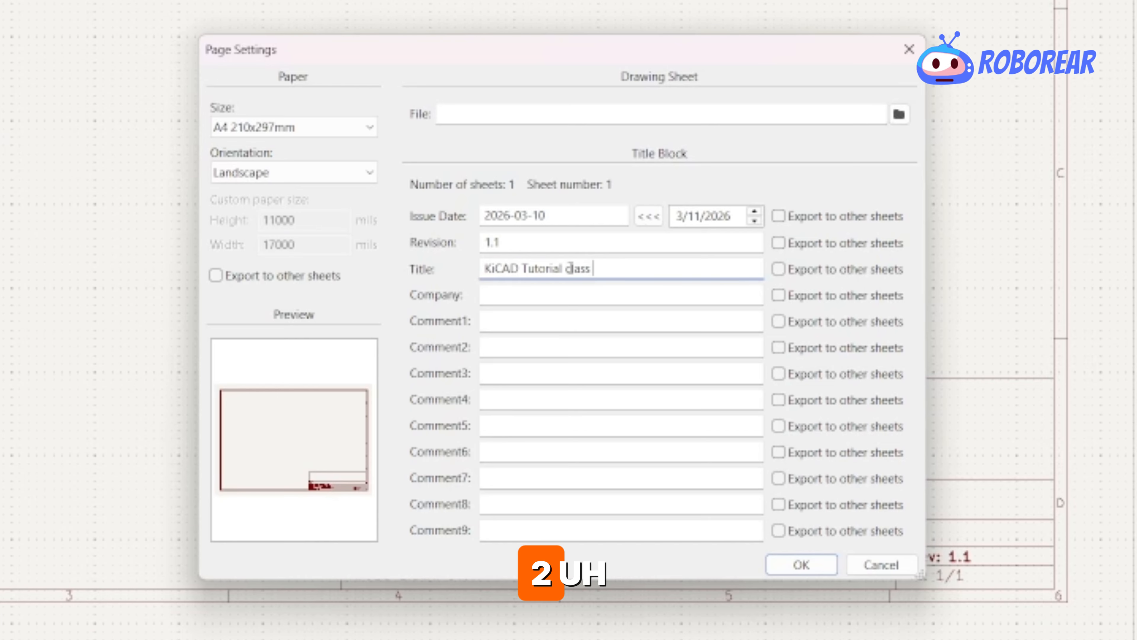
Set the sheet revision to 1.01 and apply the page settings.
left_click(515, 242)
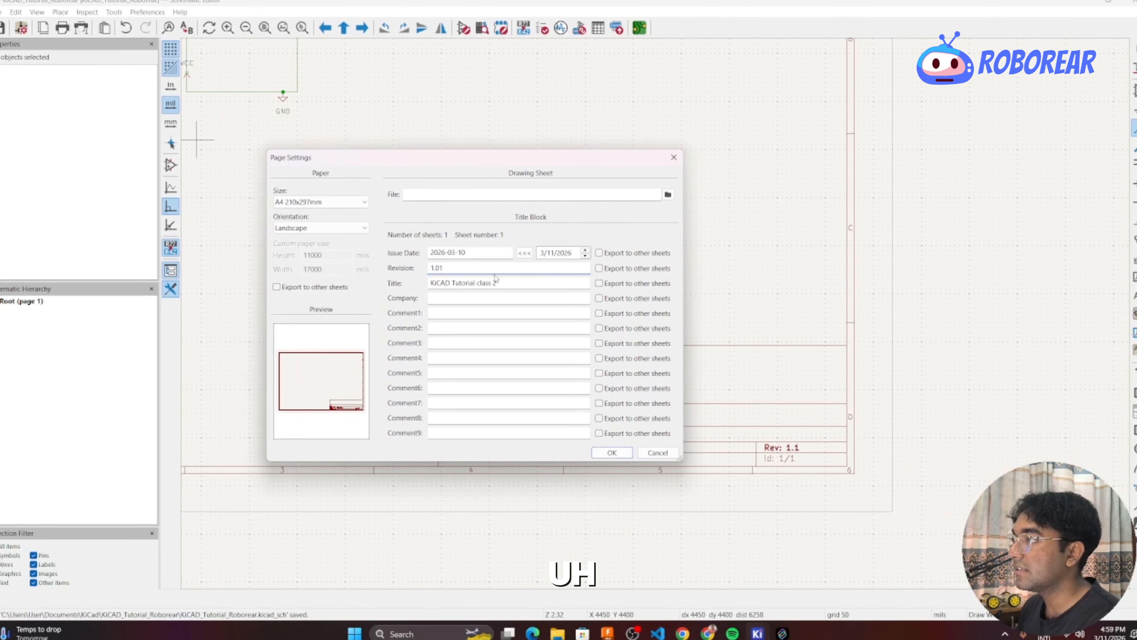
left_click_drag(539, 158, 503, 151)
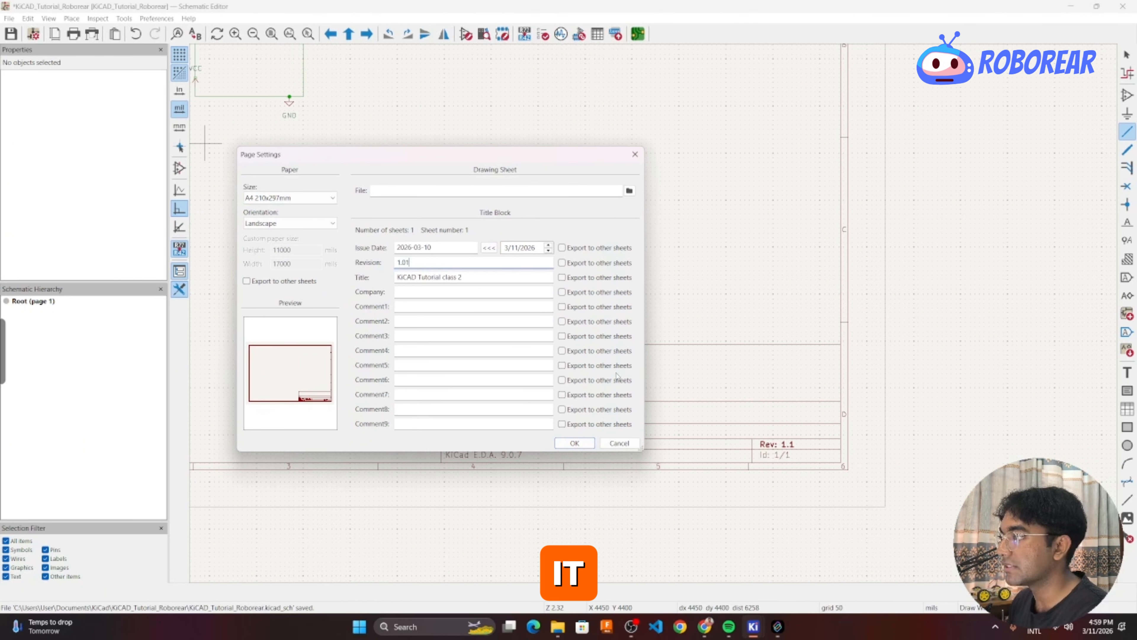
left_click(574, 443)
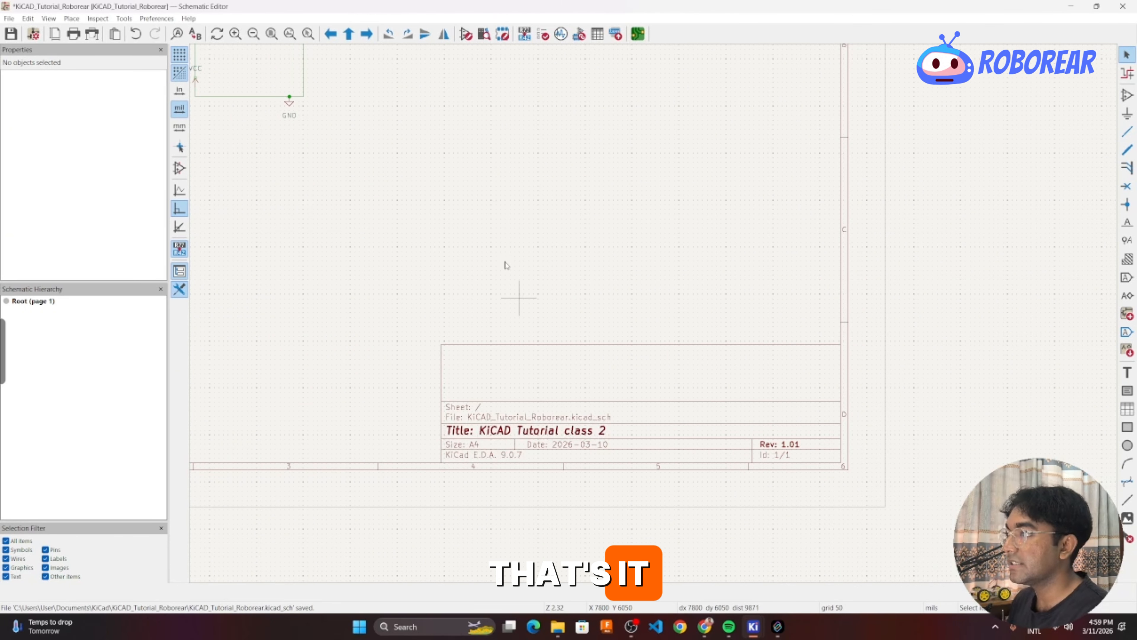
Set the value of resistor R1 to "220 ohm".
scroll(533, 297, "up", 5)
scroll(563, 294, "down", 1)
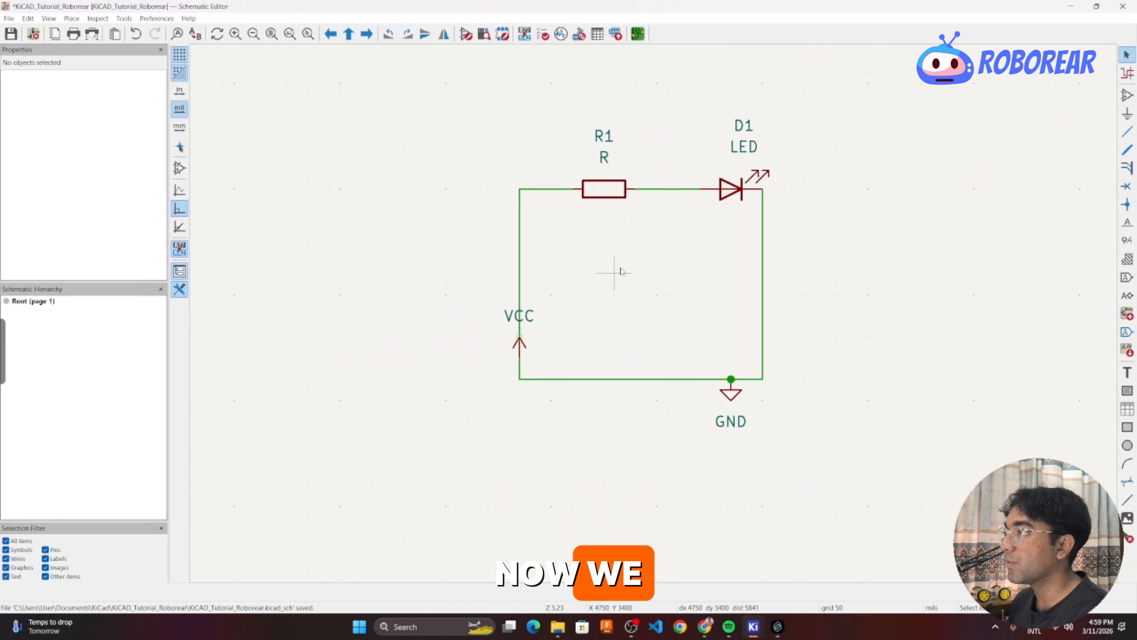
middle_click_drag(647, 264, 546, 307)
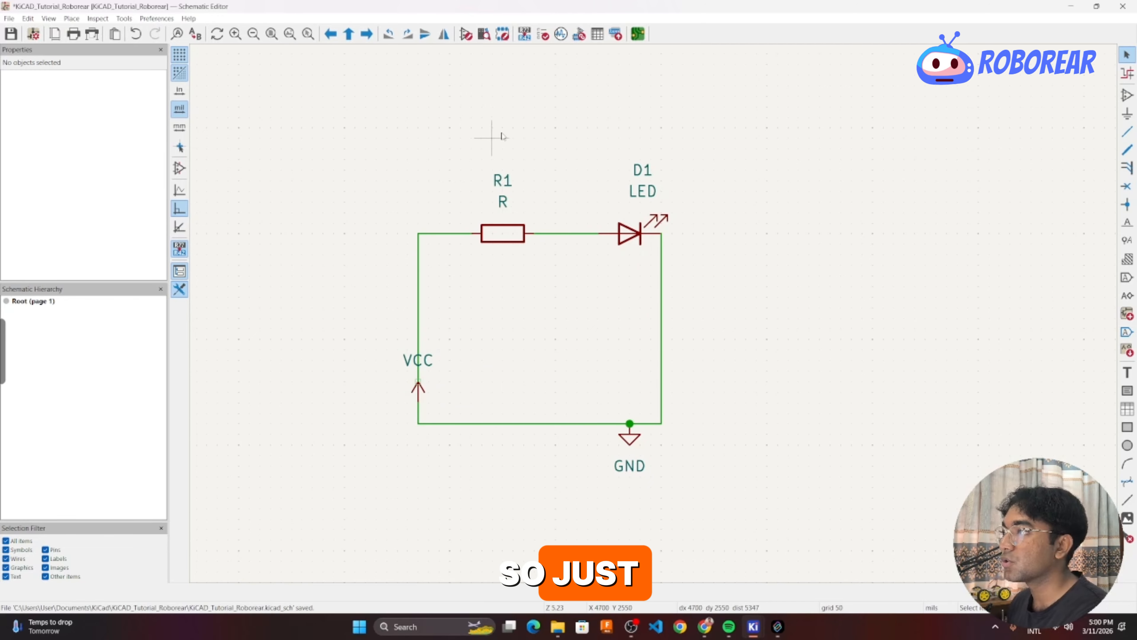
key("e")
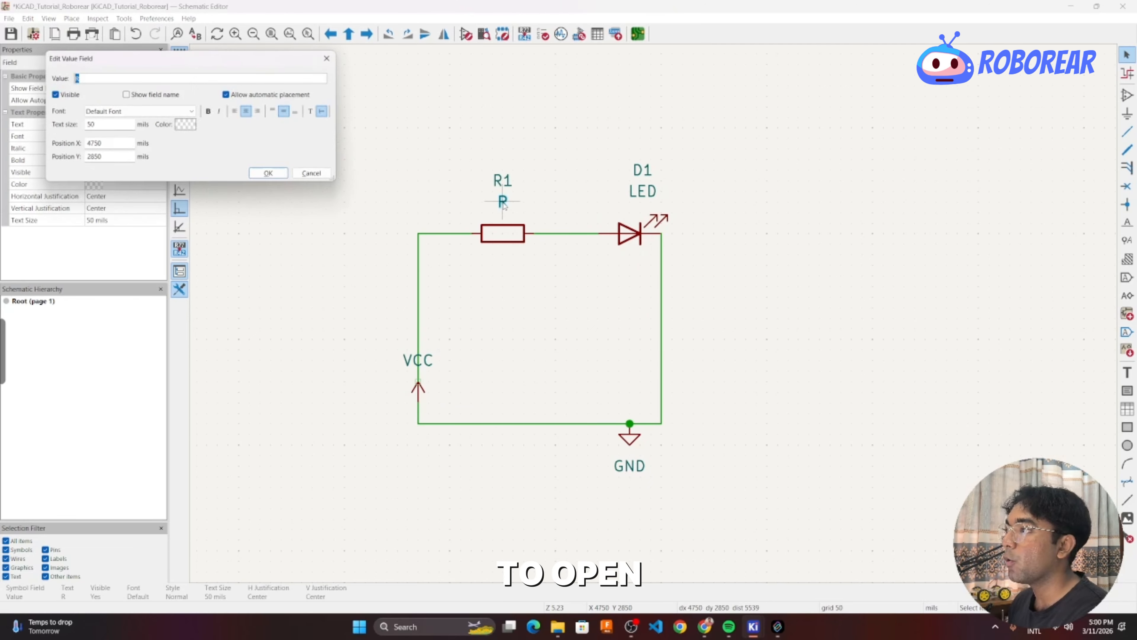
left_click_drag(114, 54, 249, 114)
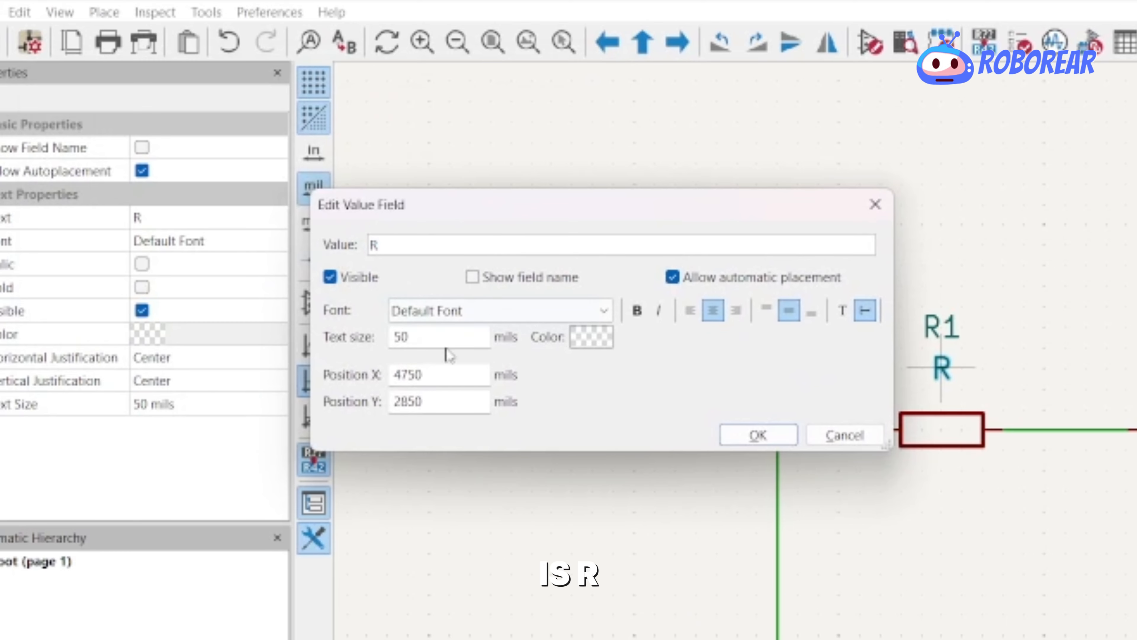
left_click(404, 247)
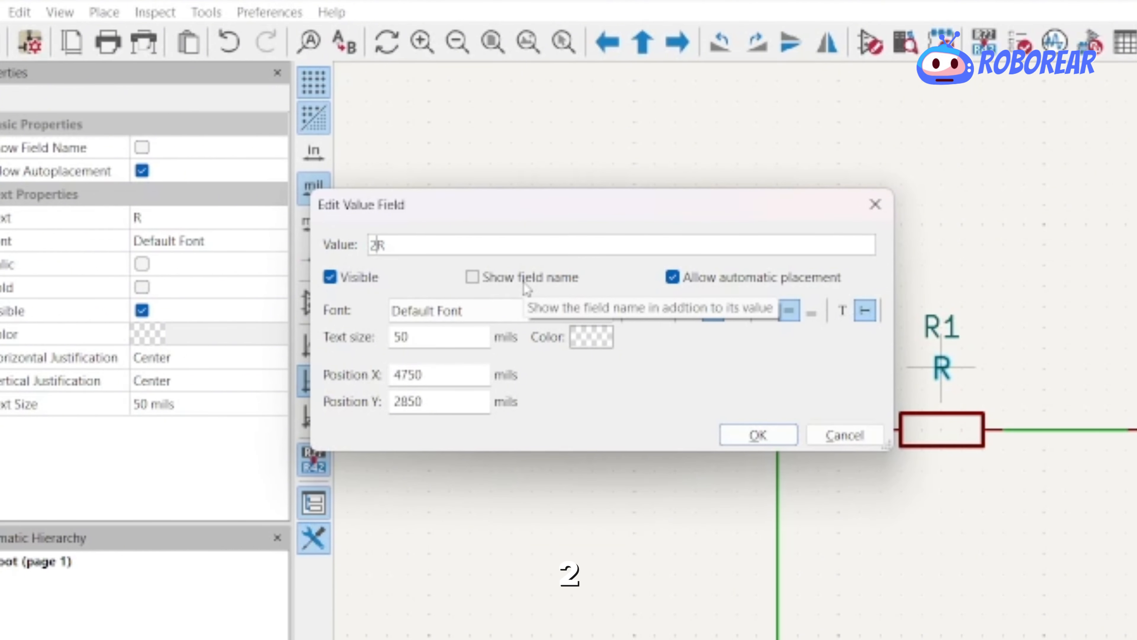
type("220 ohm")
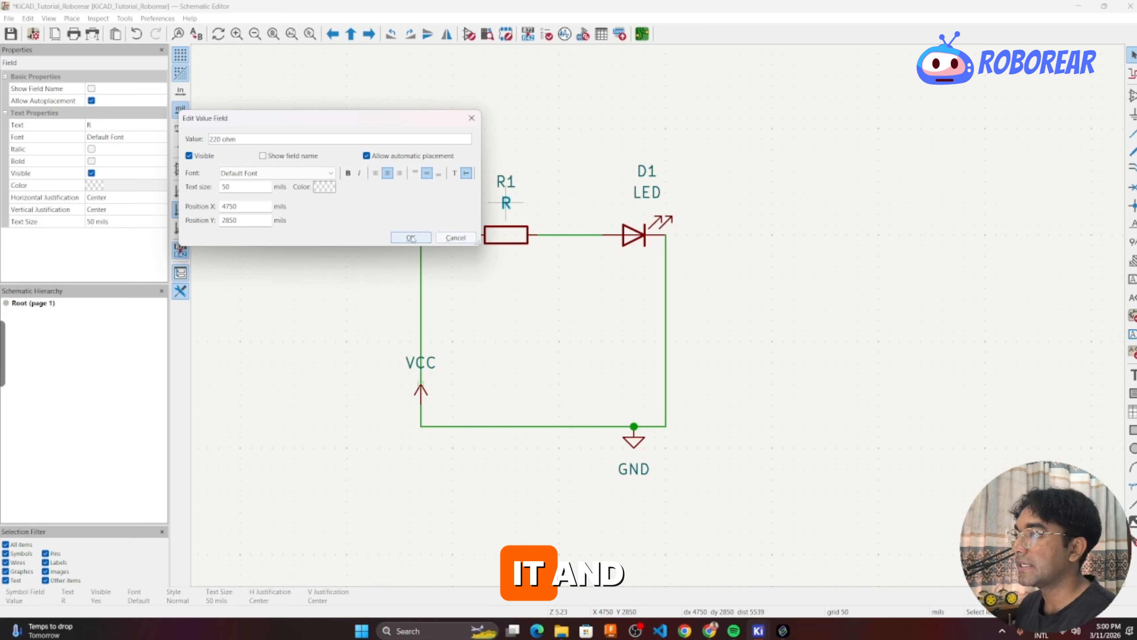
key("Return")
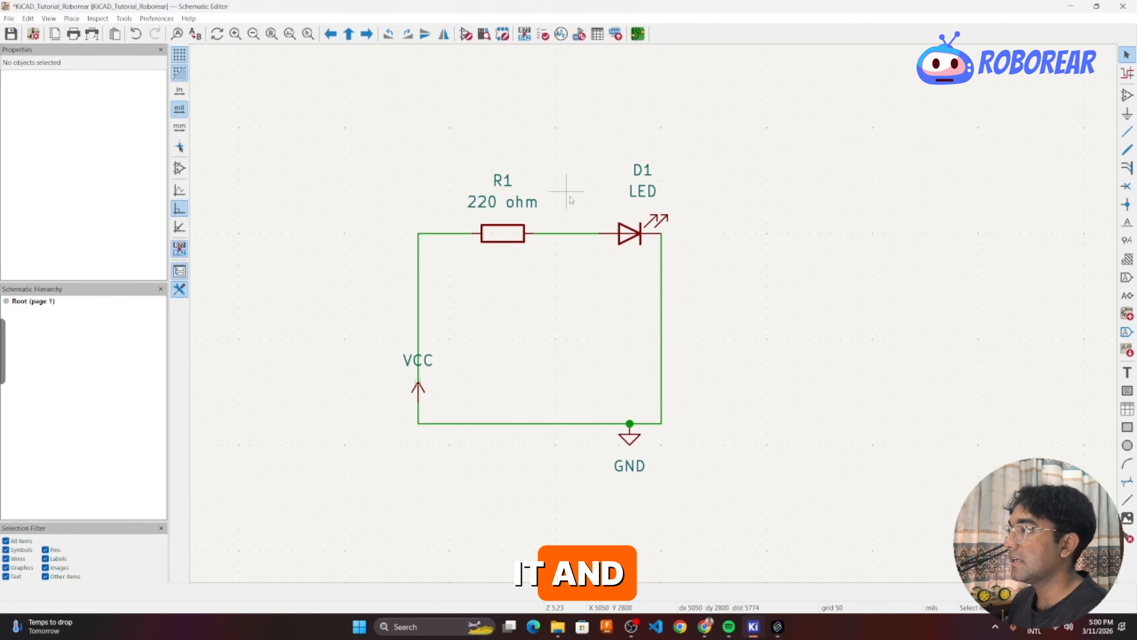
Set the value of diode D1 to "Red LED".
double_click(643, 191)
left_click(209, 138)
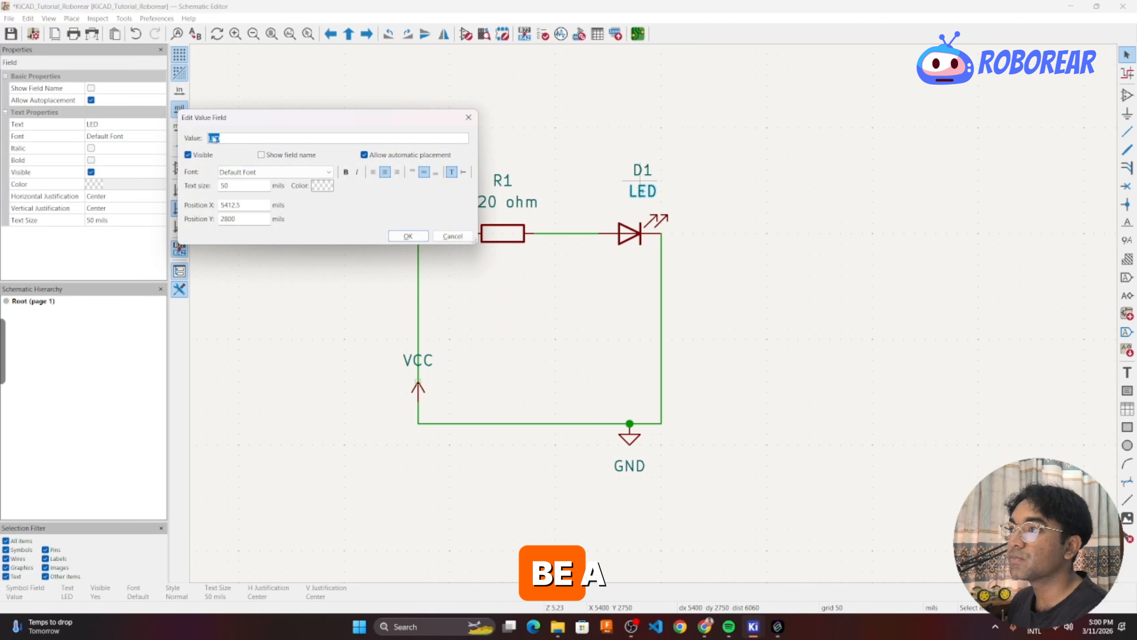
type("Blue")
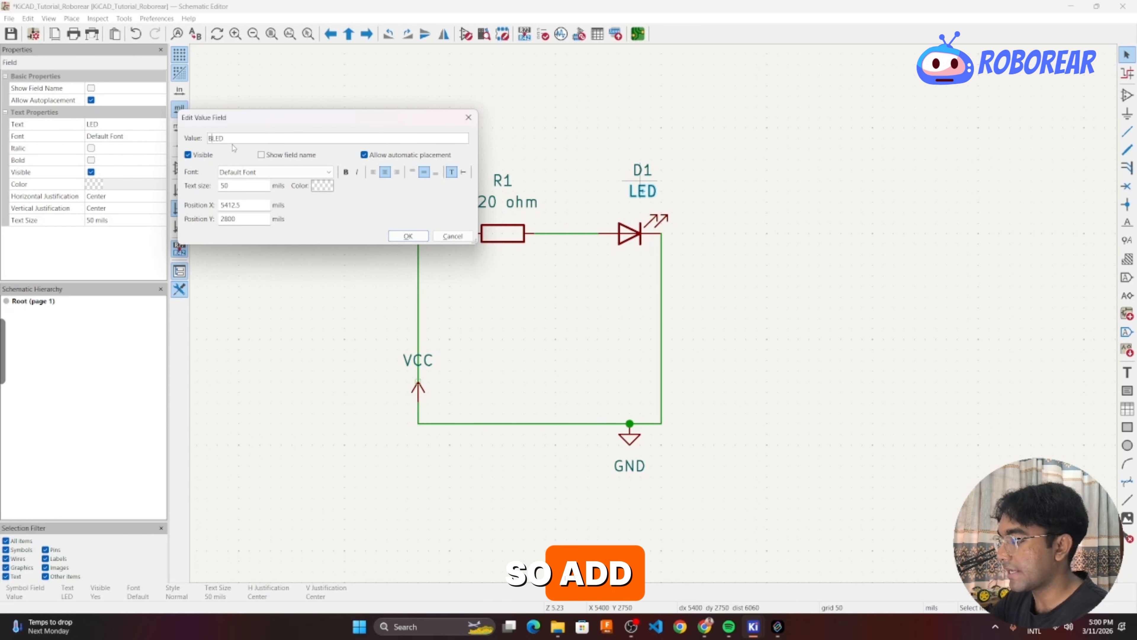
double_click(215, 138)
type("Red")
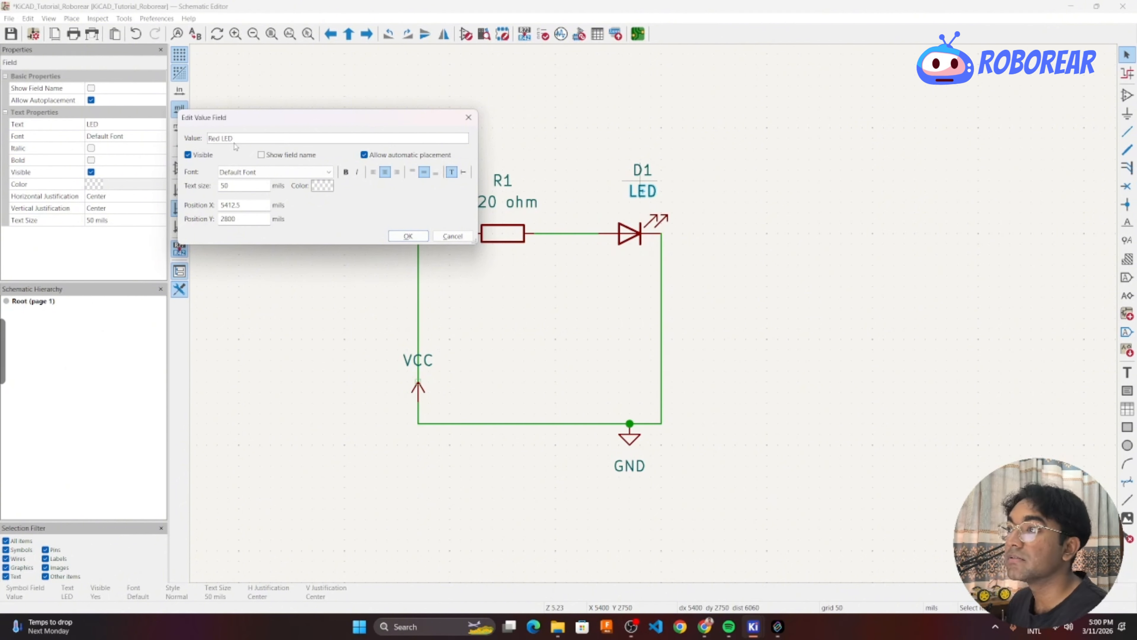
left_click(408, 236)
scroll(505, 329, "down", 2)
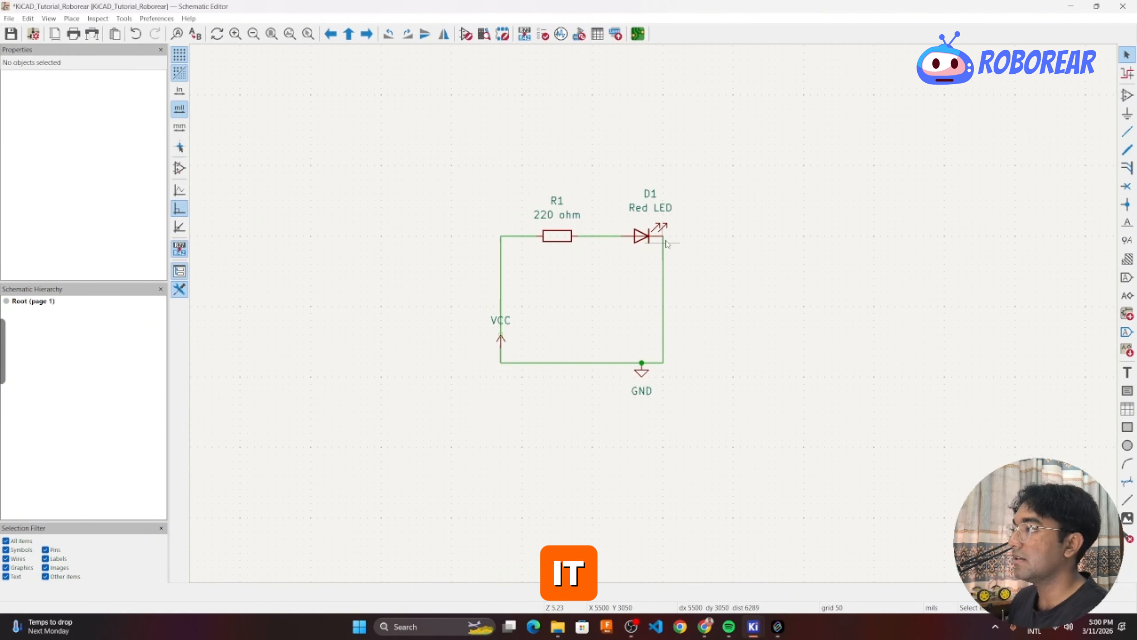
scroll(505, 329, "up", 2)
scroll(731, 311, "down", 1)
middle_click_drag(838, 301, 702, 336)
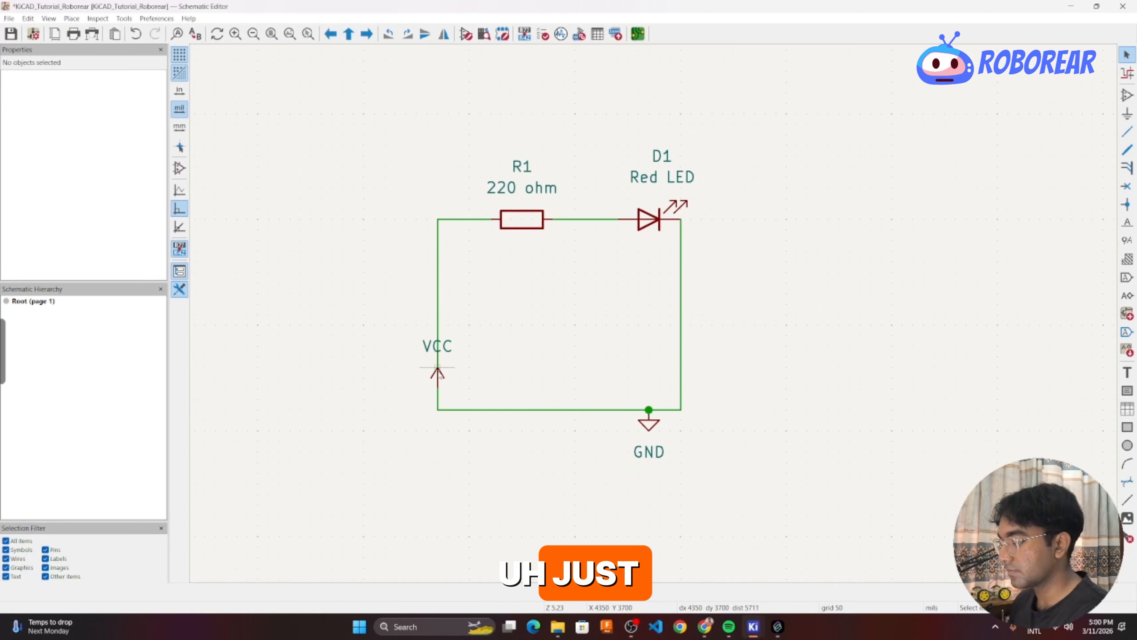
left_click(438, 371)
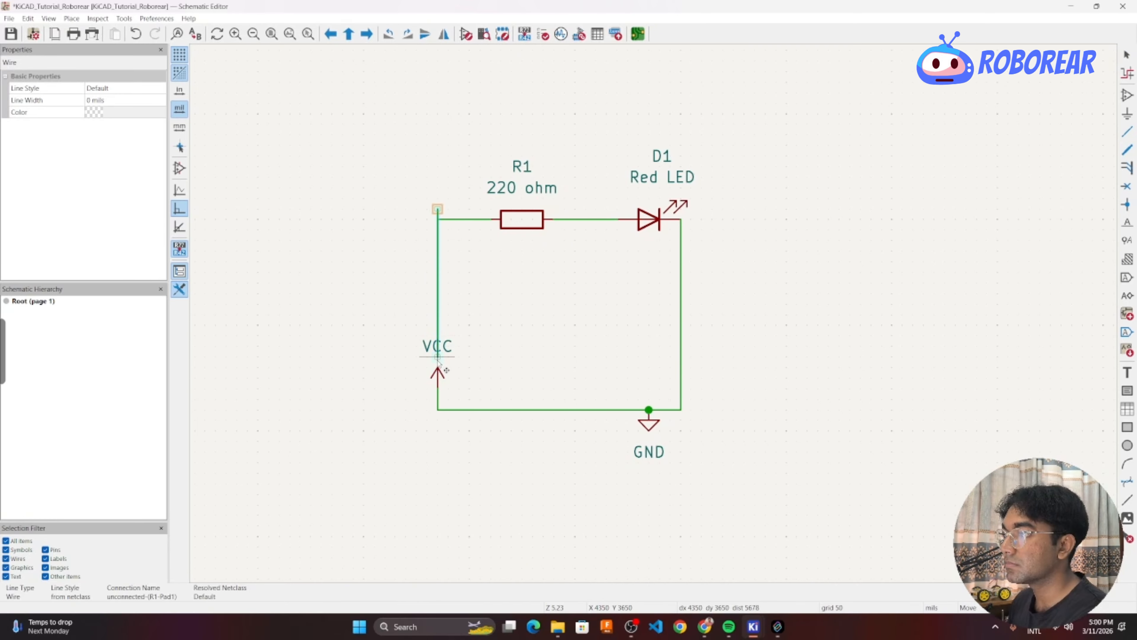
key("Escape")
Find the Battery_Cell symbol by searching for "battery" and place it on the vertical wire just above the VCC symbol.
key("p")
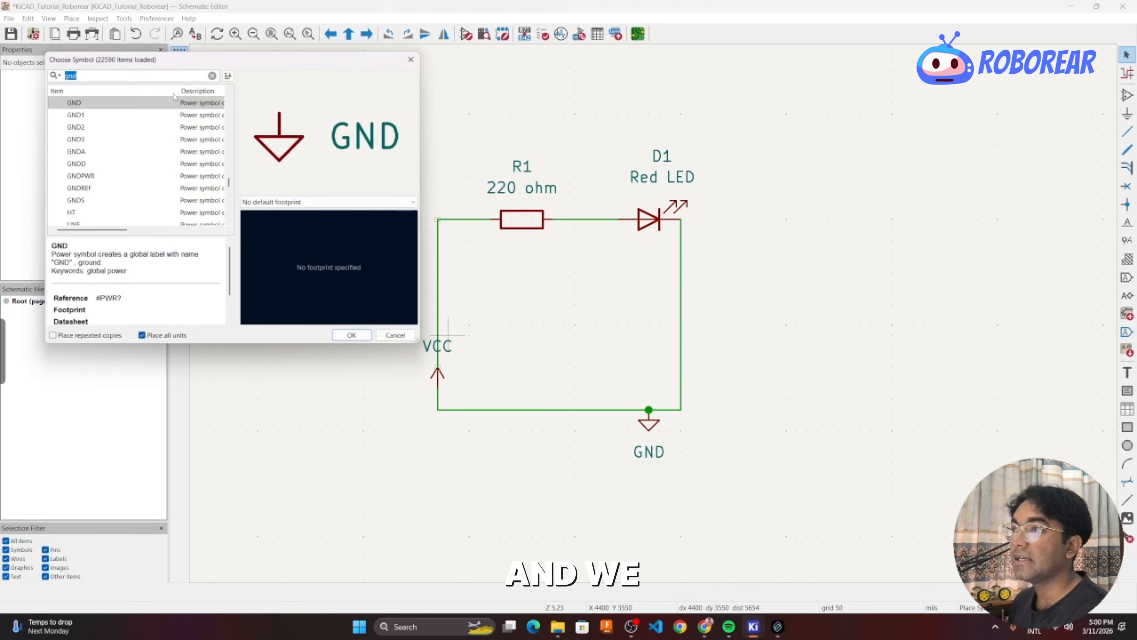
type("b")
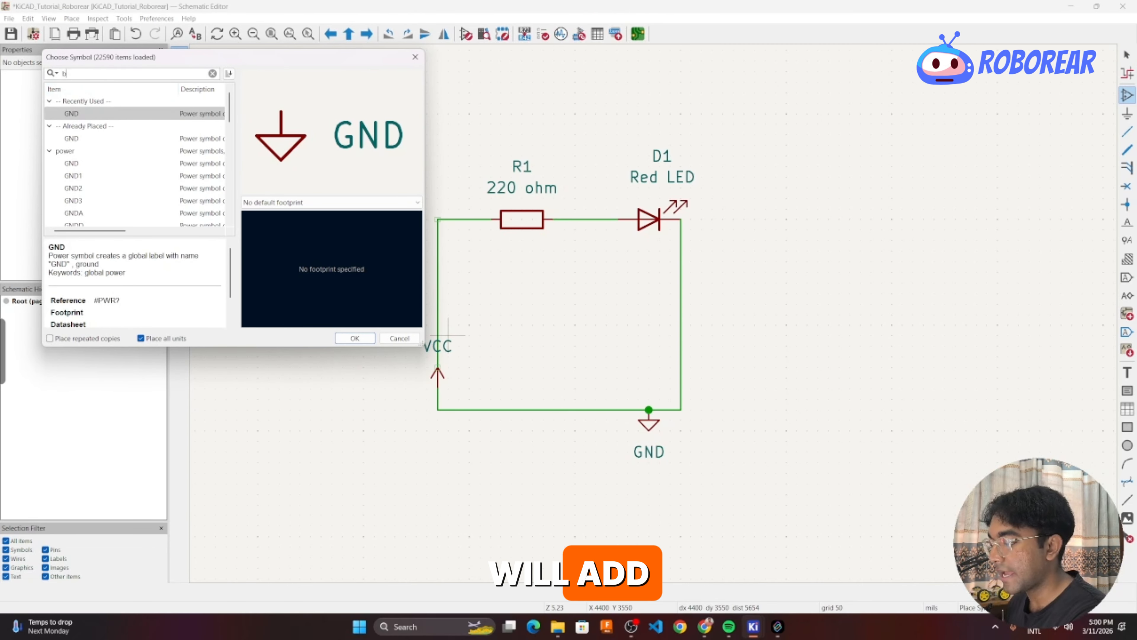
type("attery")
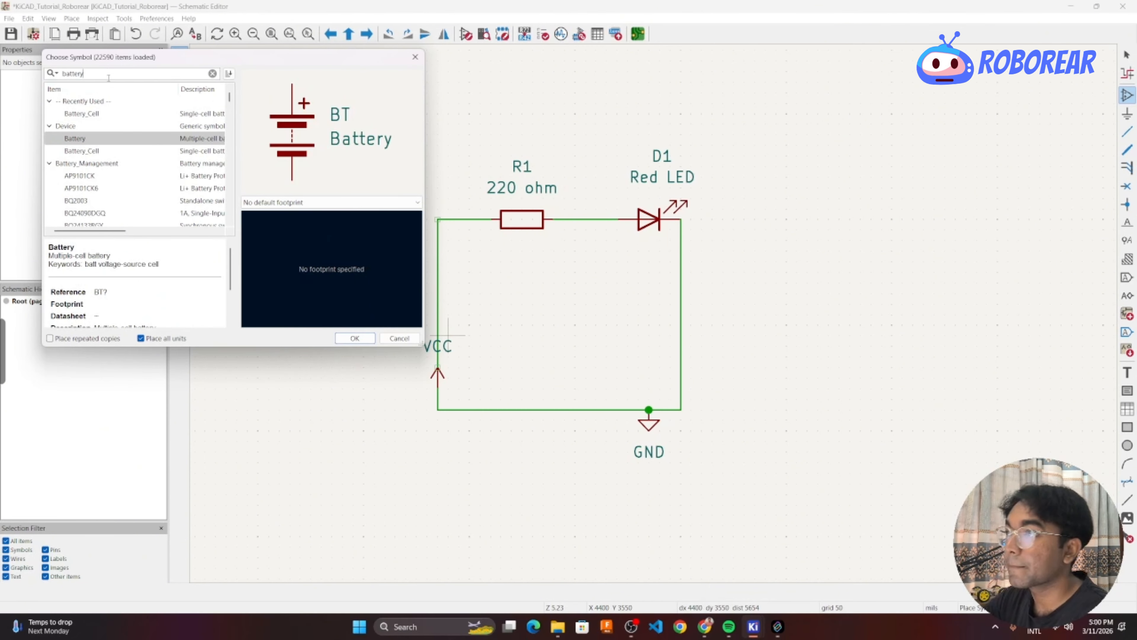
left_click(108, 114)
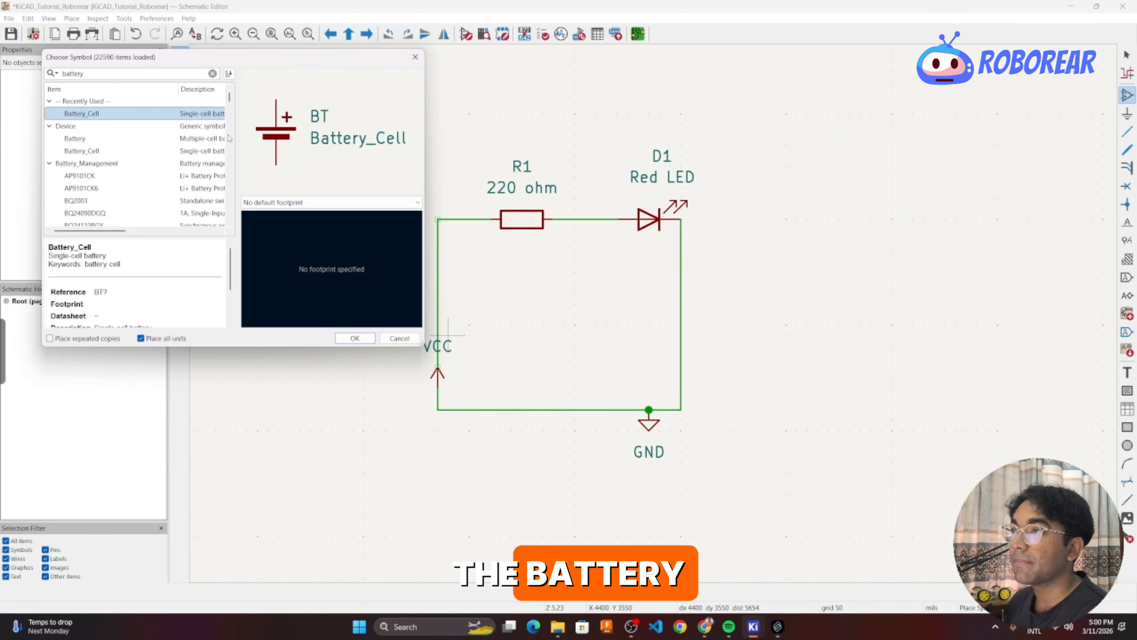
left_click(355, 338)
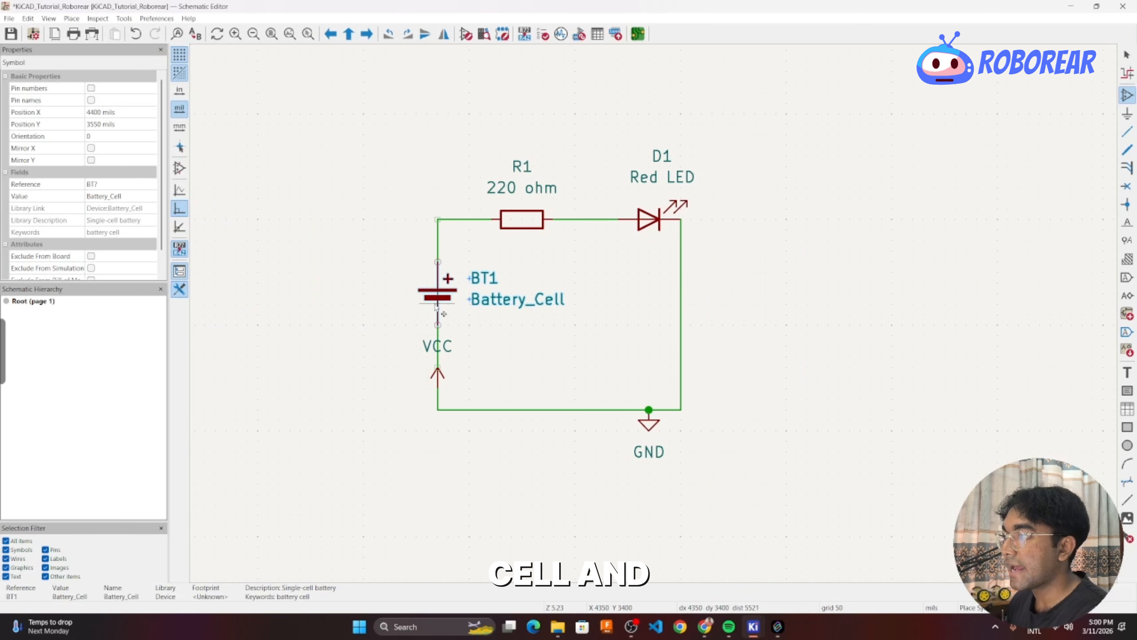
left_click(435, 312)
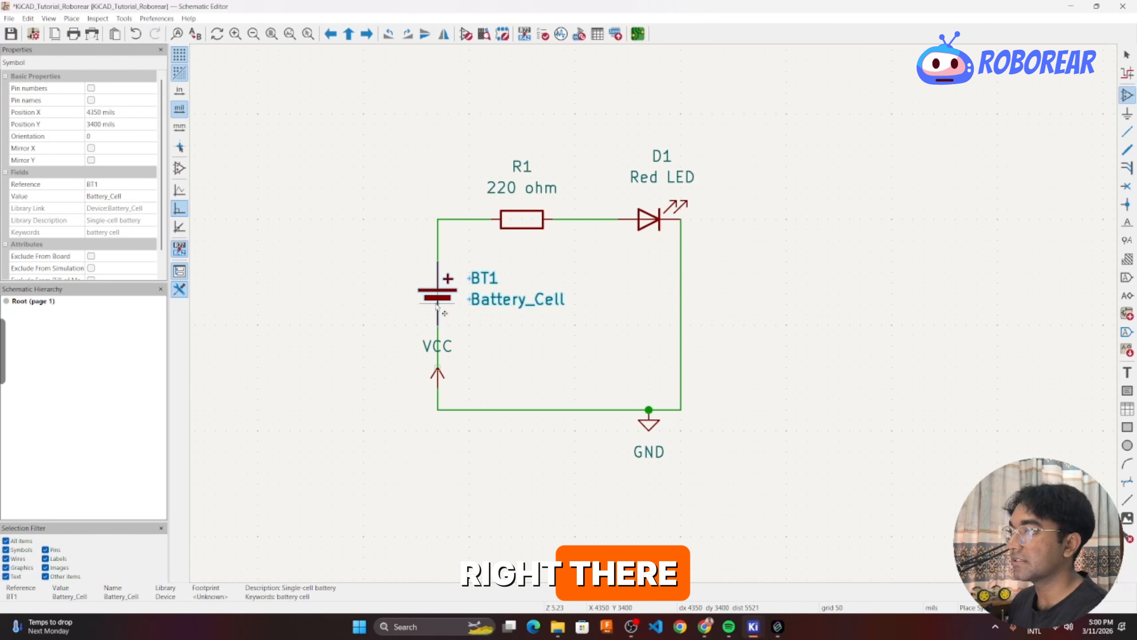
key("w")
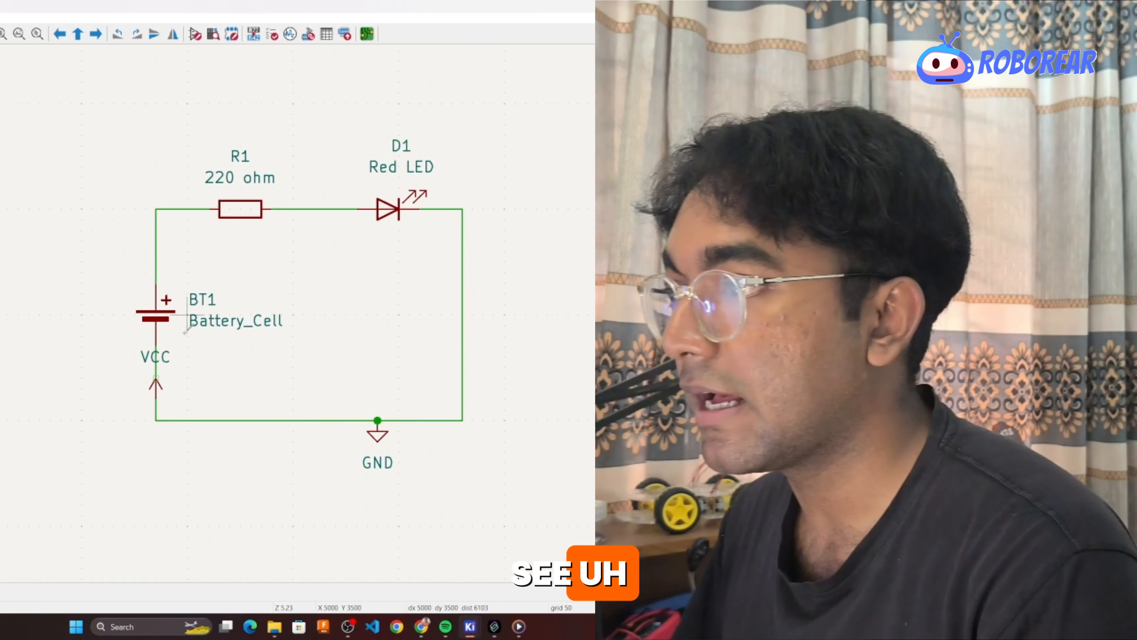
scroll(192, 353, "up", 2)
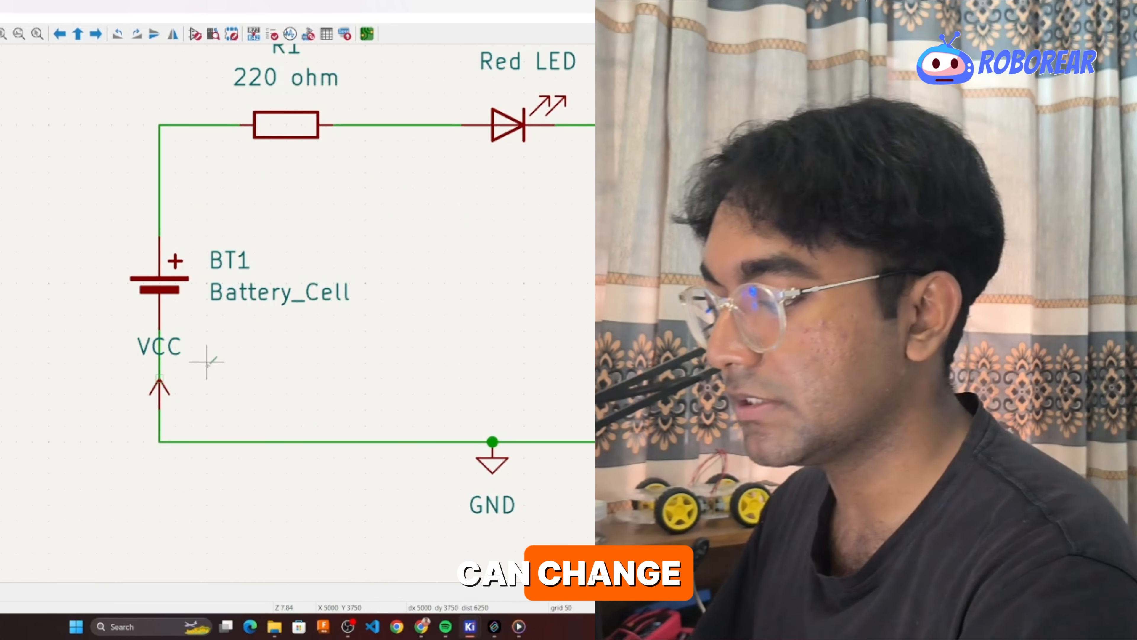
scroll(203, 358, "up", 3)
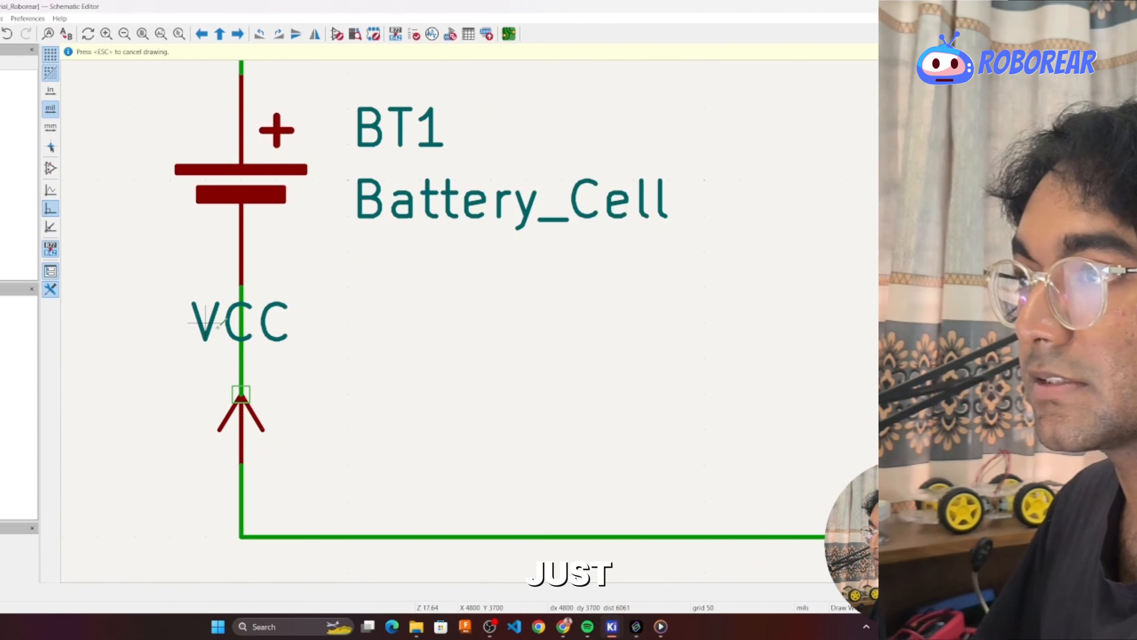
scroll(343, 341, "down", 3)
right_click(343, 340)
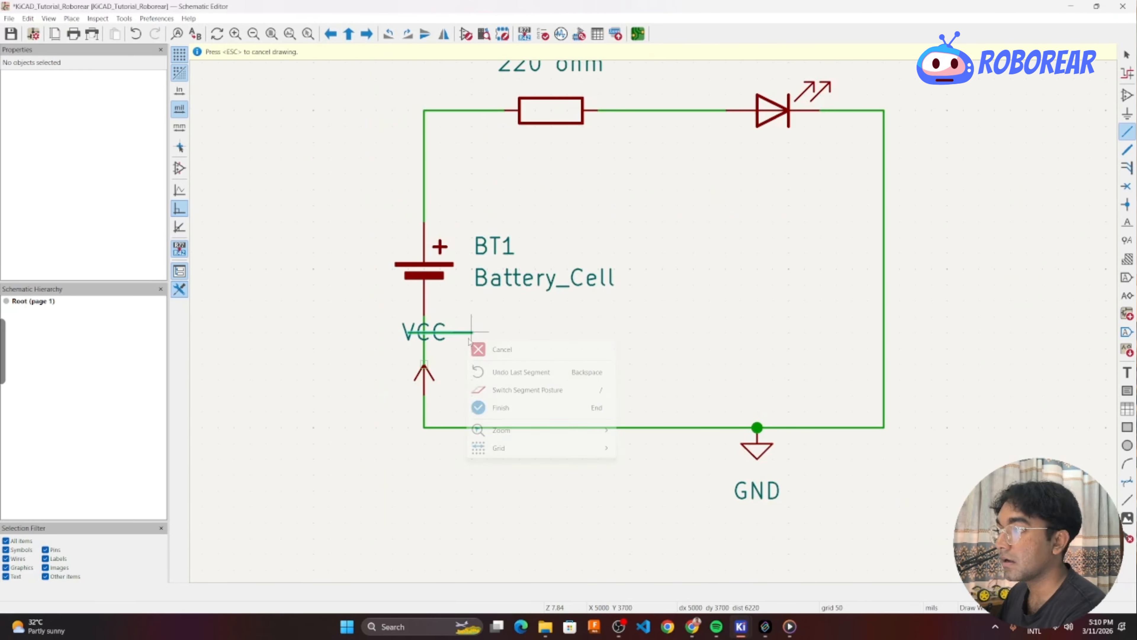
left_click(502, 349)
Move the VCC label off the vertical wire to just right of the VCC arrow.
scroll(462, 340, "up", 2)
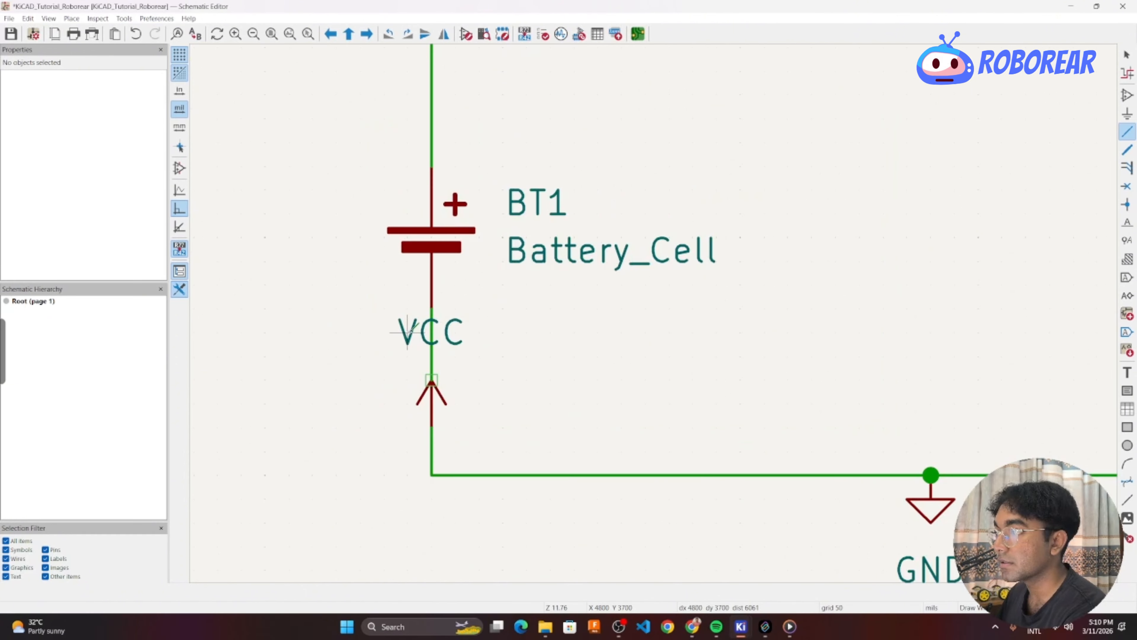
left_click(461, 339)
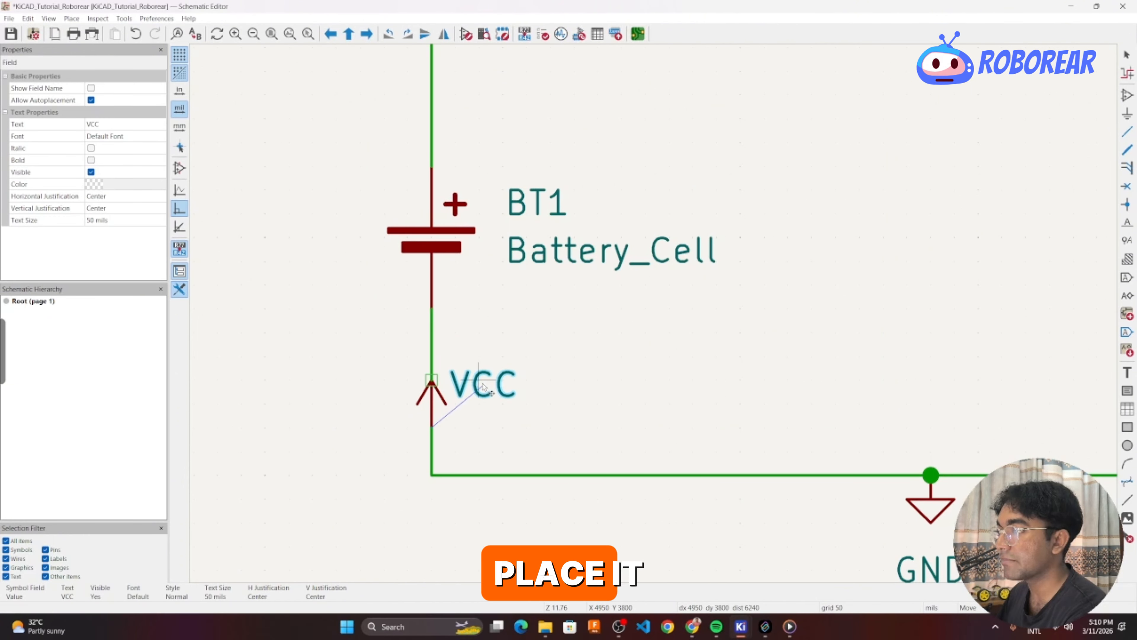
left_click(485, 389)
Move the Battery_Cell value text of BT1 to the left side of the battery symbol.
scroll(483, 386, "down", 4)
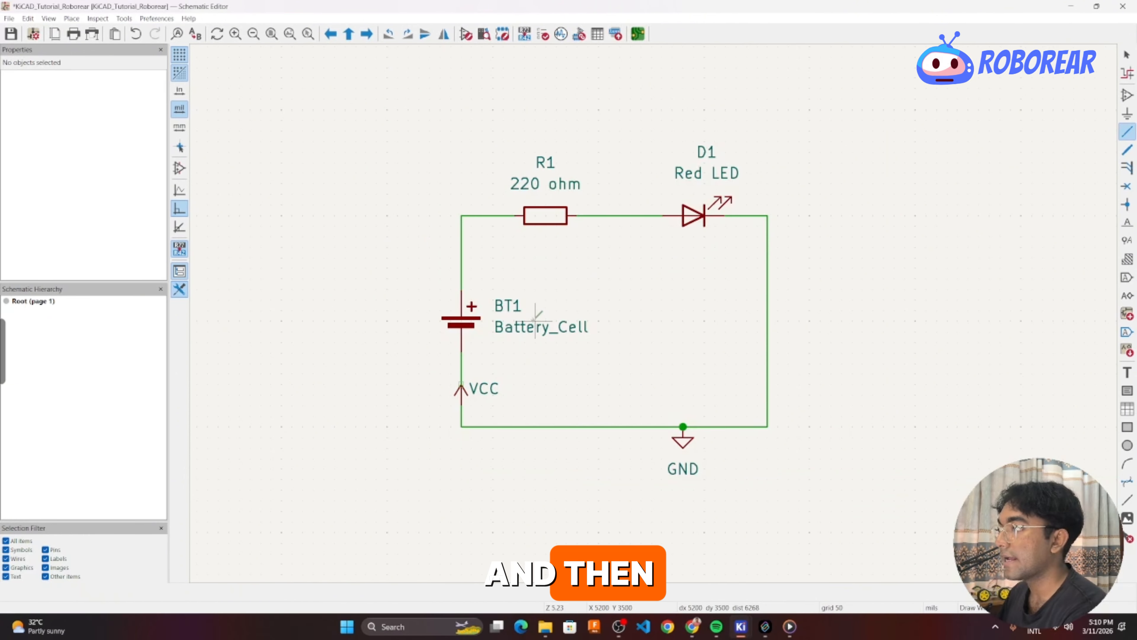
left_click(525, 330)
key("m")
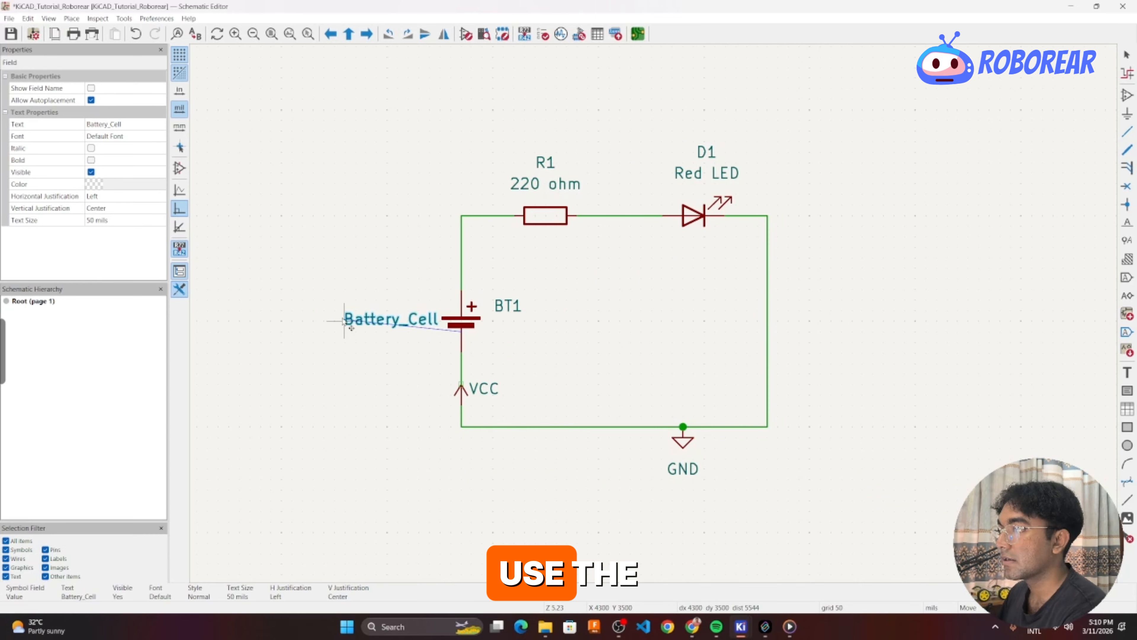
left_click(334, 321)
key("w")
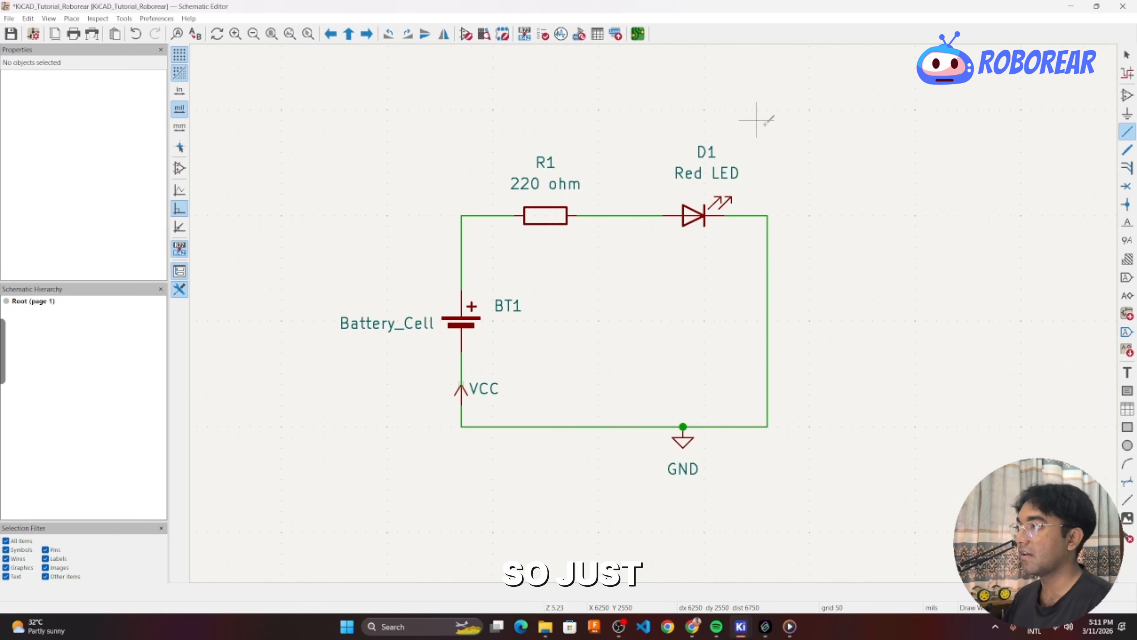
Run the electrical rules check on the schematic and inspect the violation about the undriven input power pin.
left_click(543, 33)
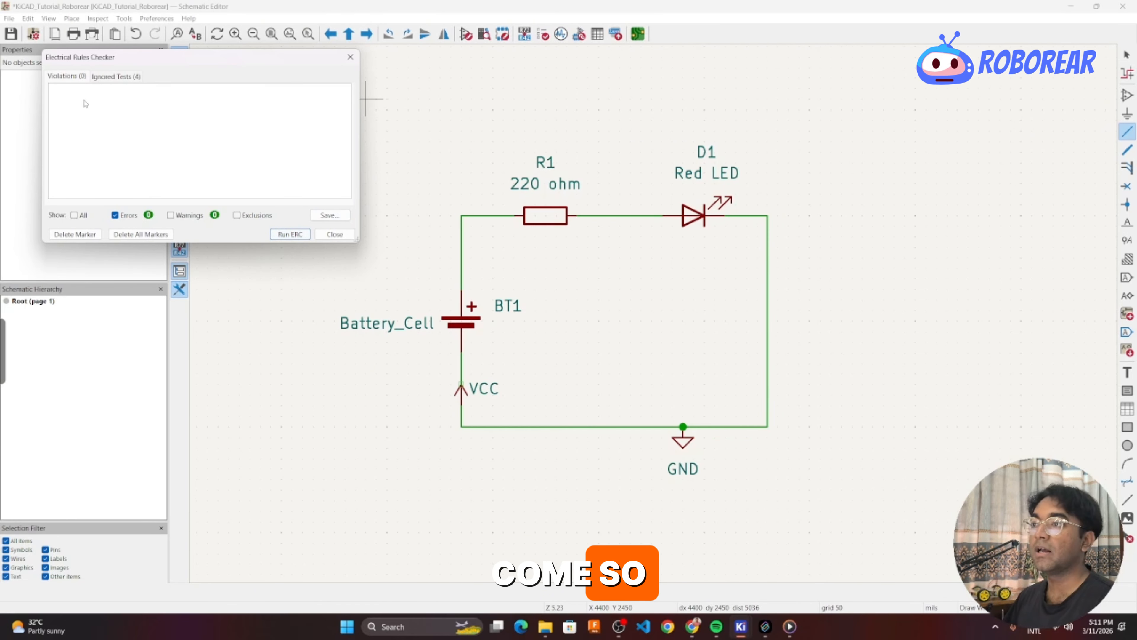
left_click(289, 235)
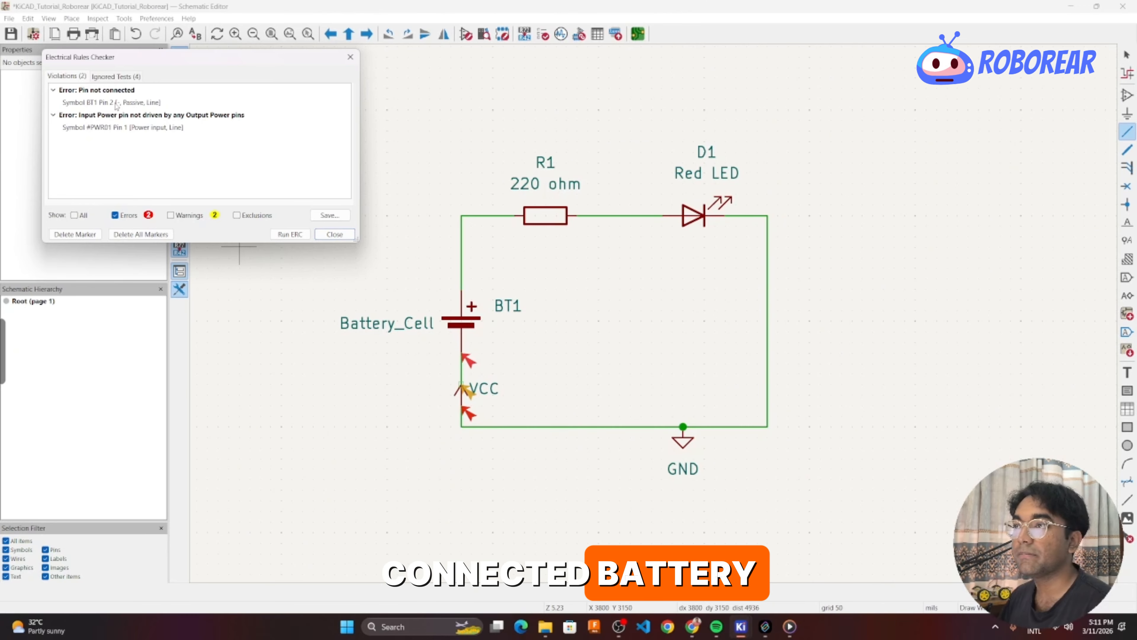
left_click(83, 115)
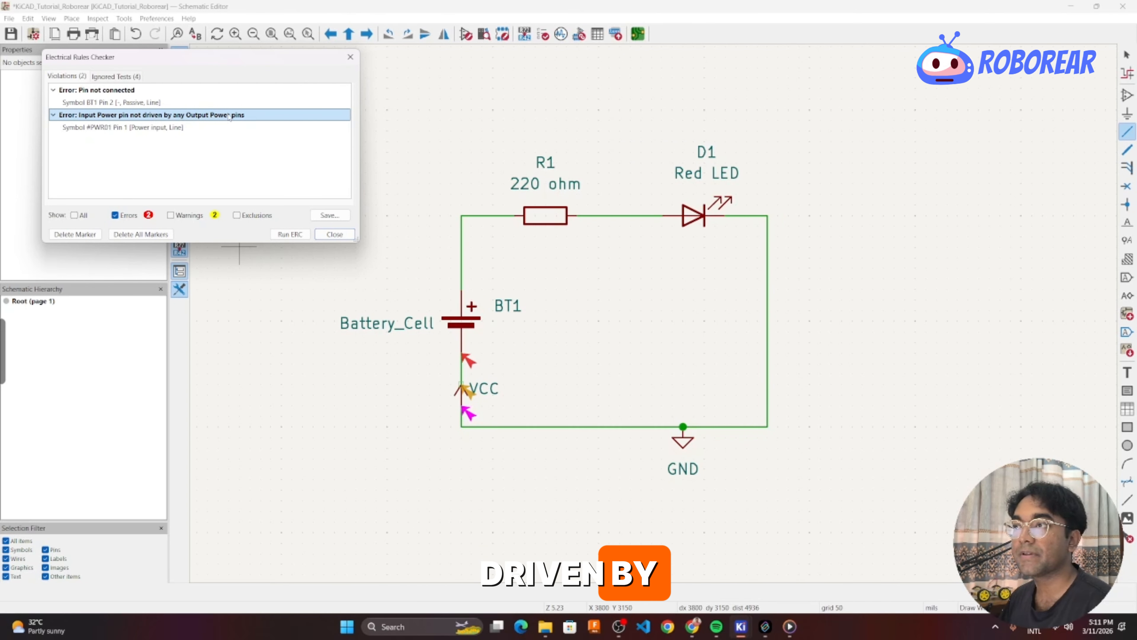
left_click(334, 234)
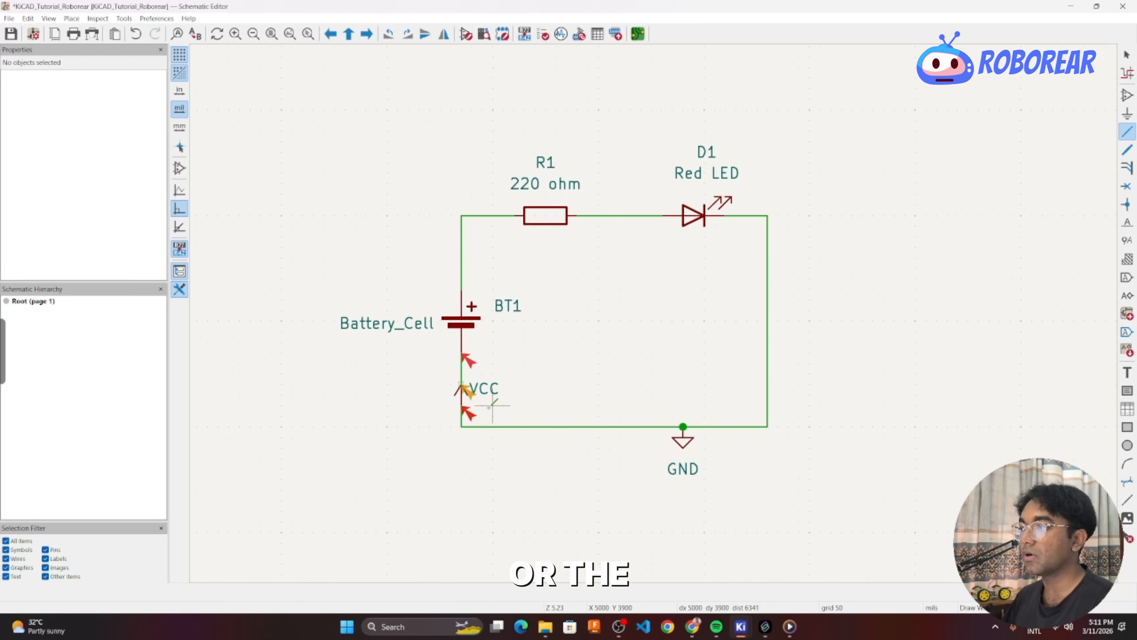
Place a PWR_FLAG power symbol left of VCC, rotated so its pin faces right, and wire it to the battery's vertical wire at the VCC arrow tip.
scroll(492, 406, "up", 2)
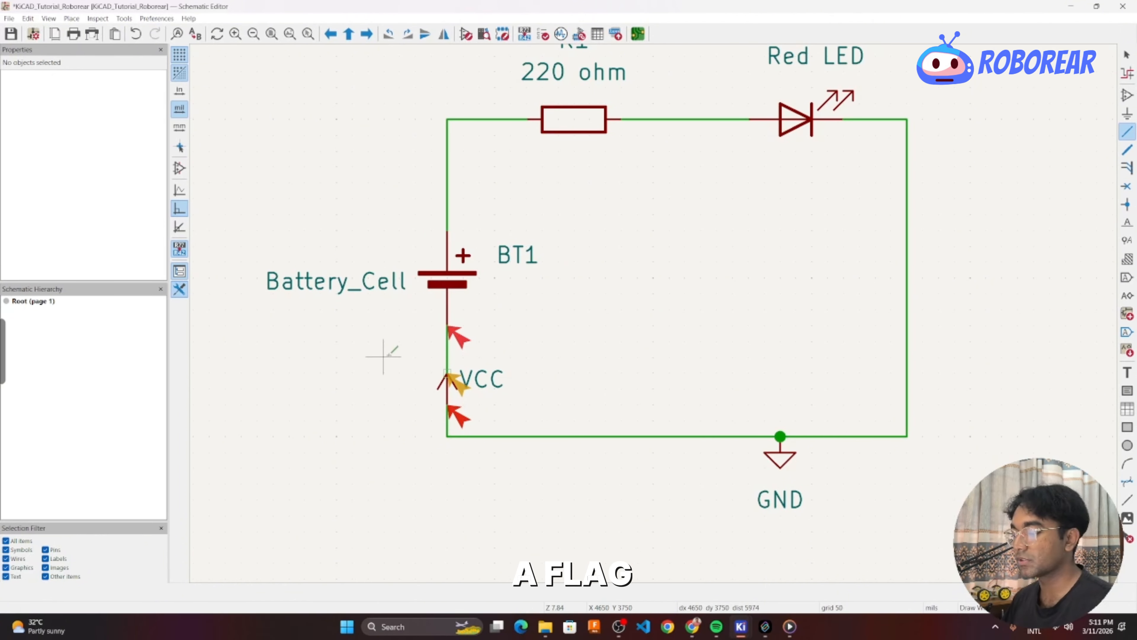
key("p")
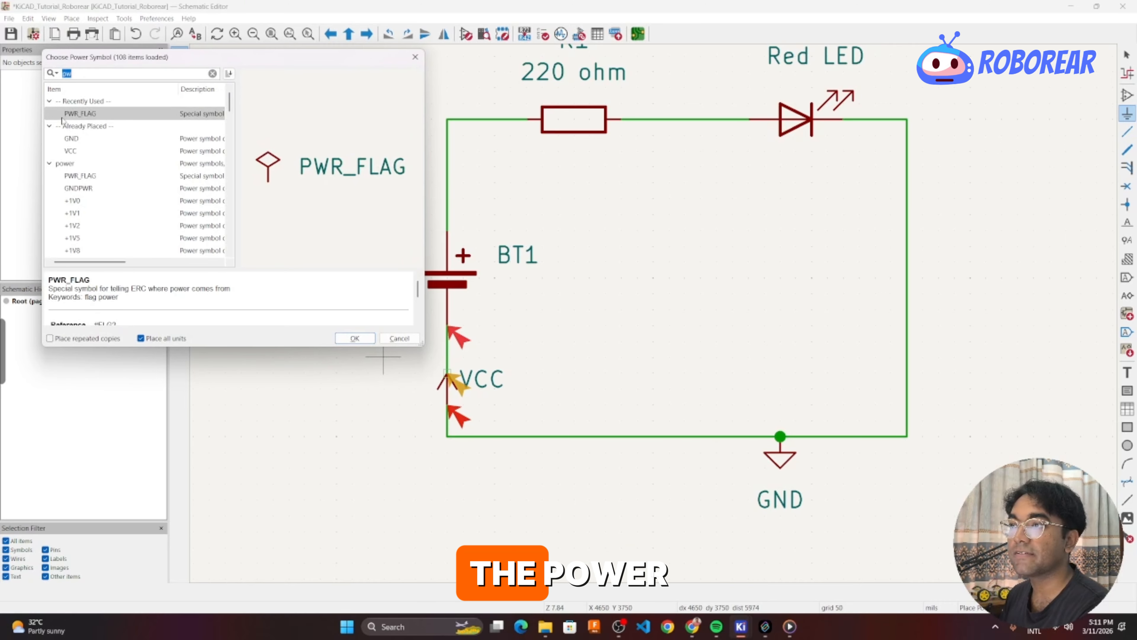
type("pr")
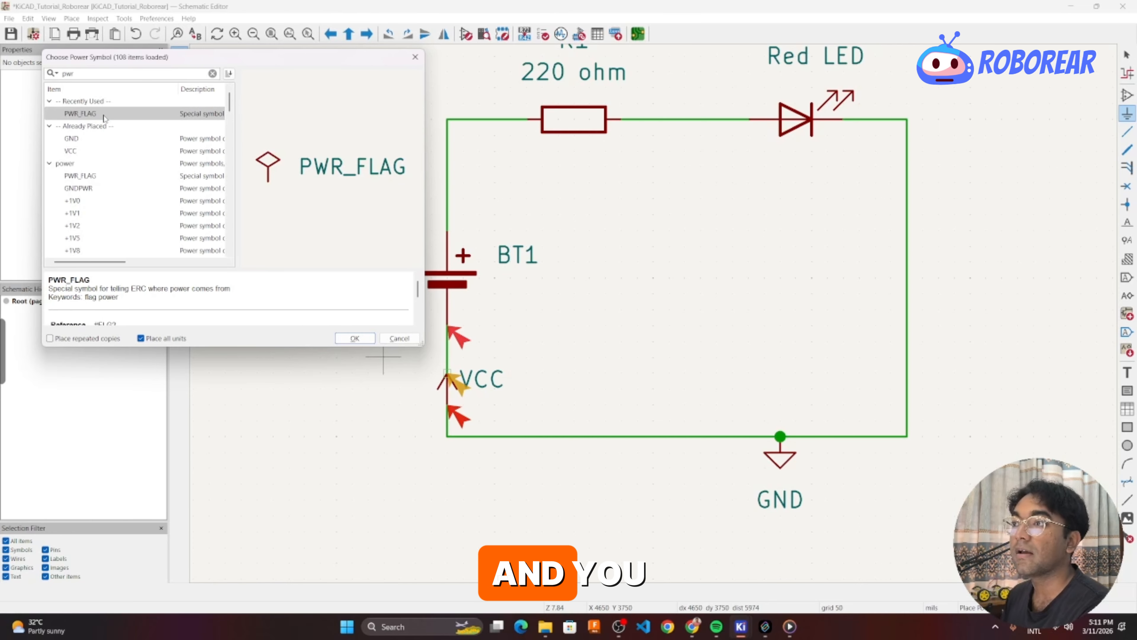
left_click(104, 116)
left_click(354, 338)
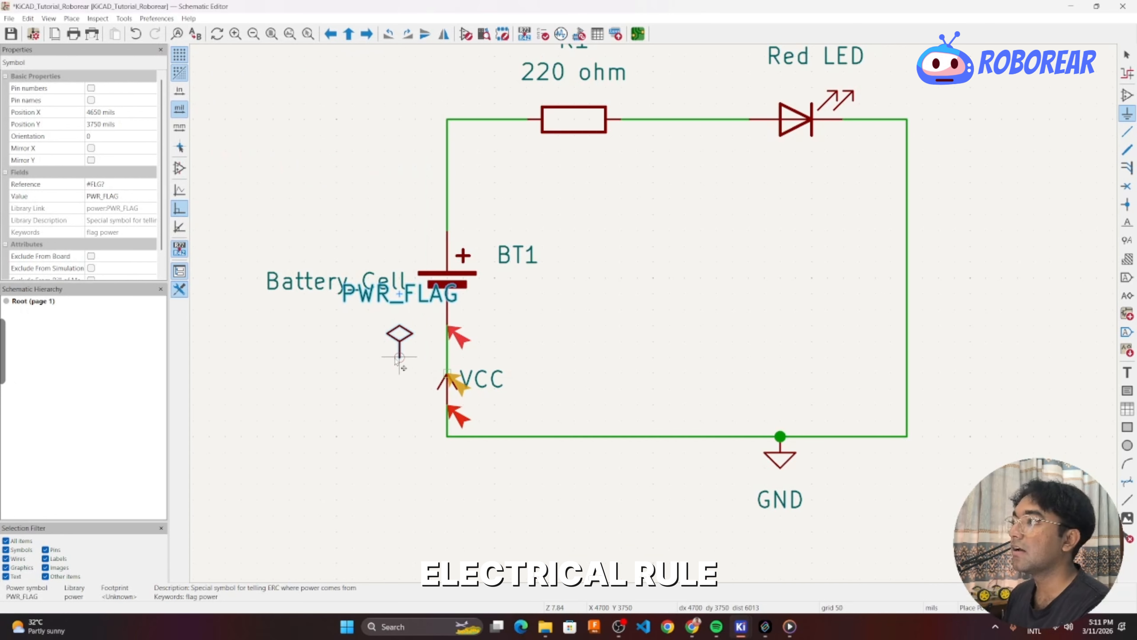
key("r")
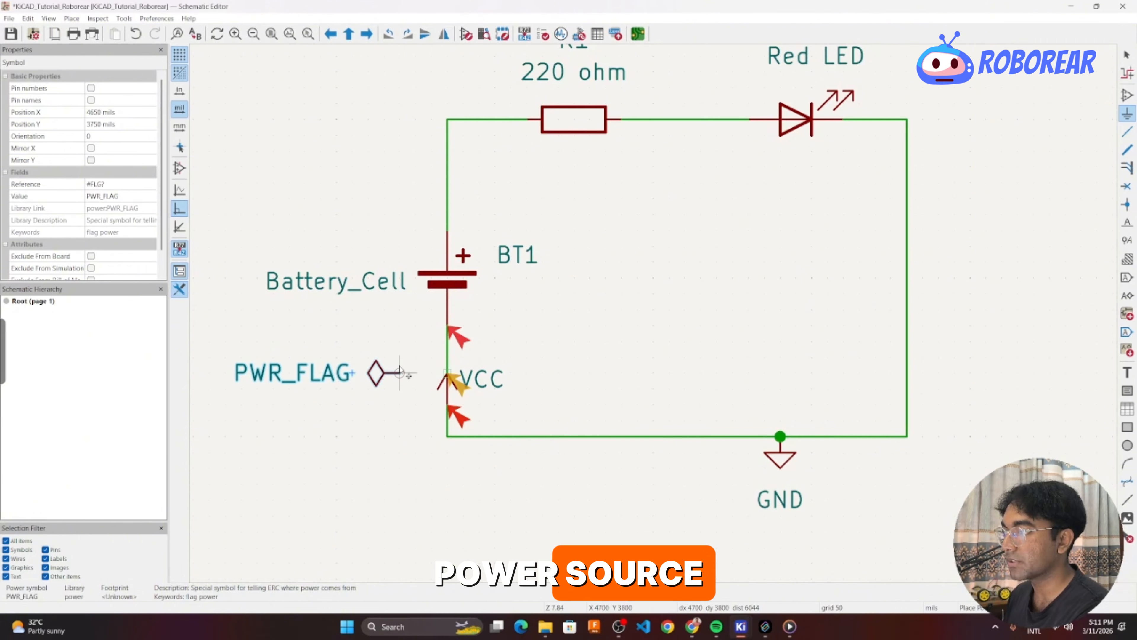
left_click(383, 373)
key("w")
left_click(447, 373)
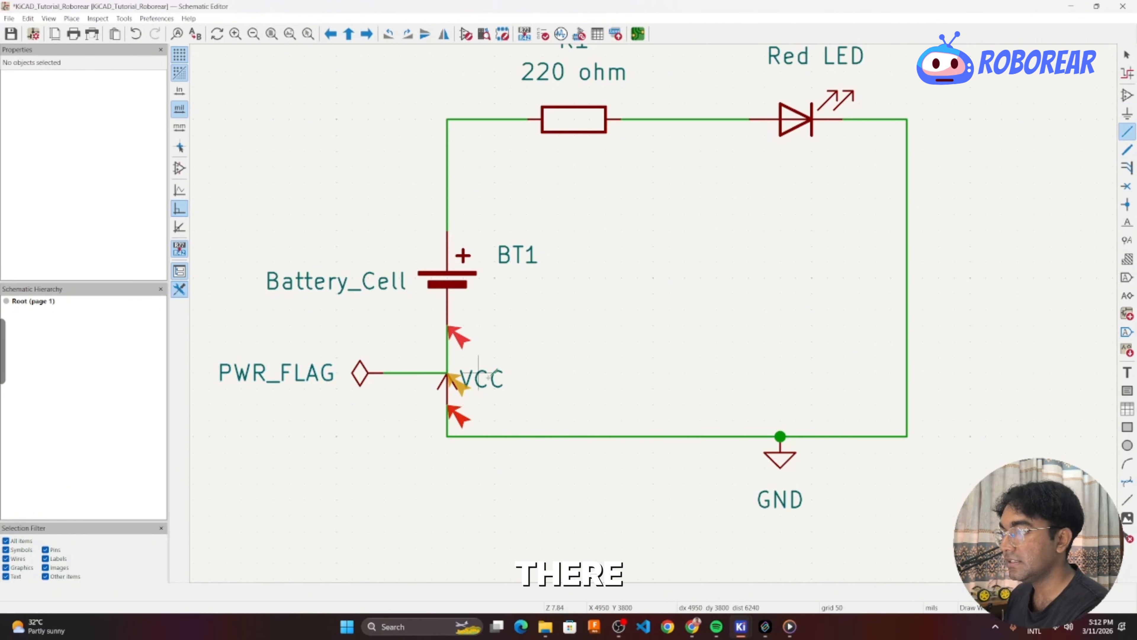
Place a second PWR_FLAG, rotated 180 degrees, below the circuit's lower-left corner and wire it up to that corner.
scroll(498, 477, "down", 2)
middle_click_drag(498, 477, 492, 433)
scroll(492, 433, "up", 2)
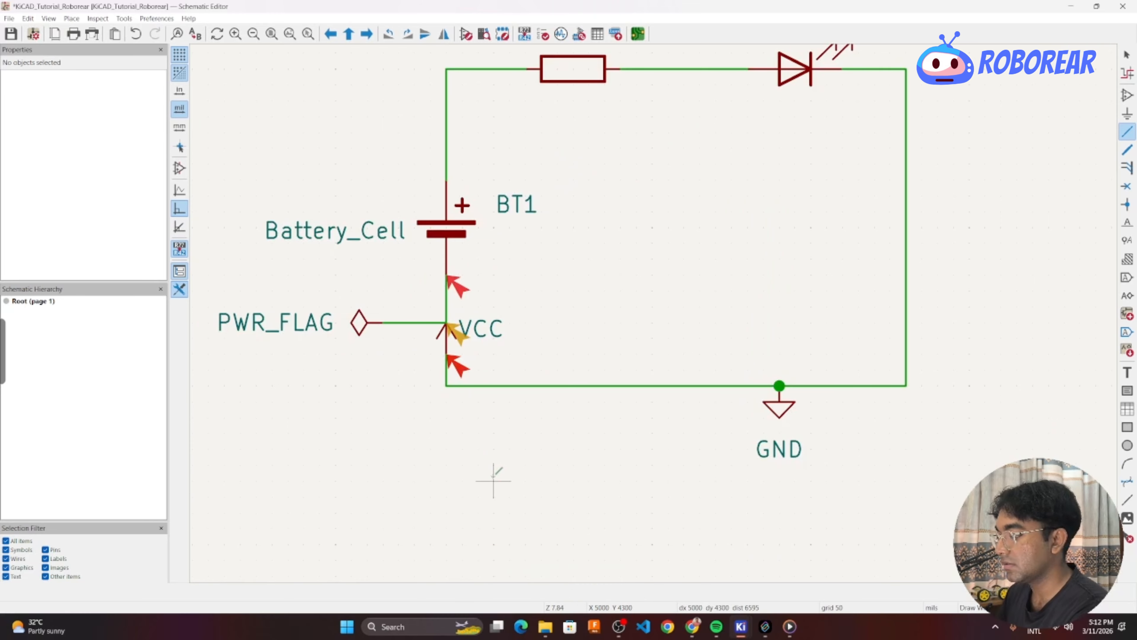
key("p")
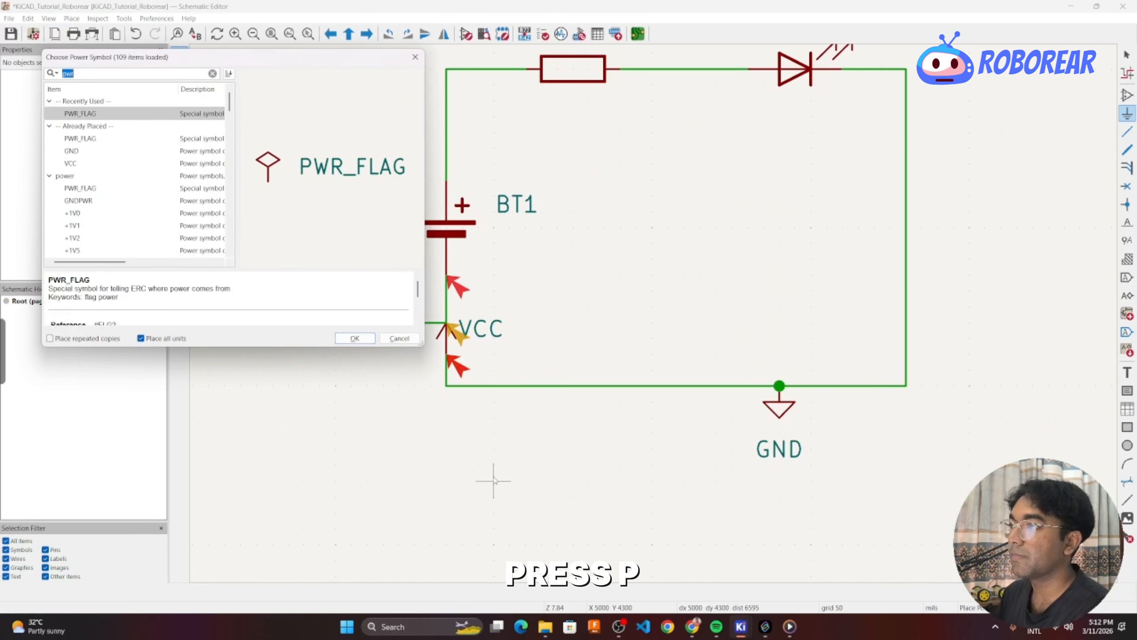
left_click(358, 341)
key("r")
key("r")
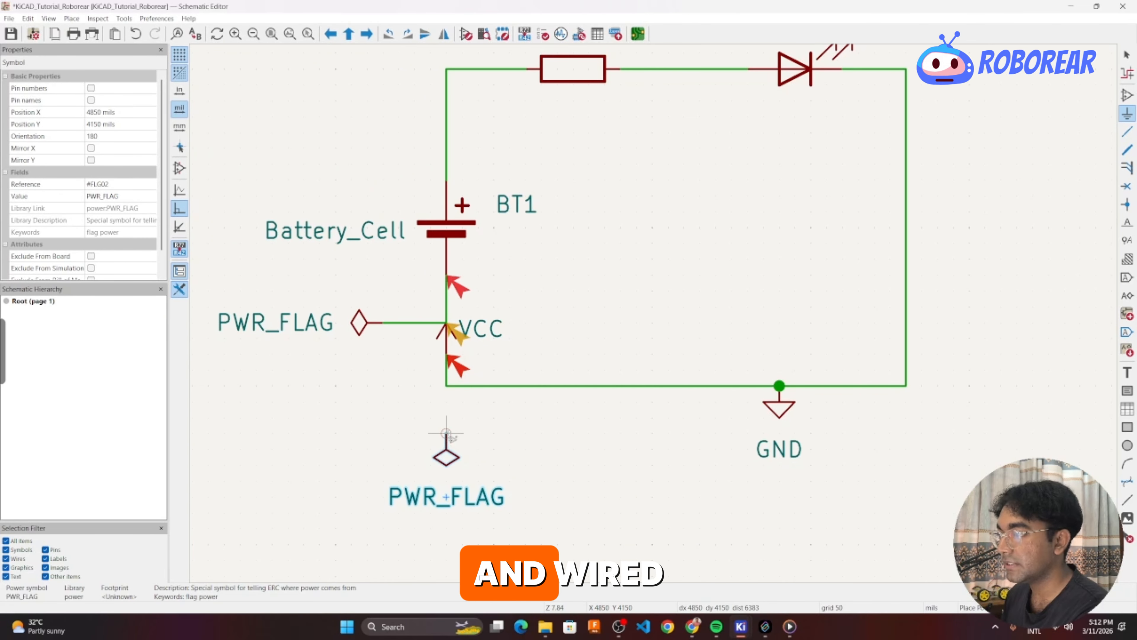
left_click(446, 433)
key("w")
left_click(446, 385)
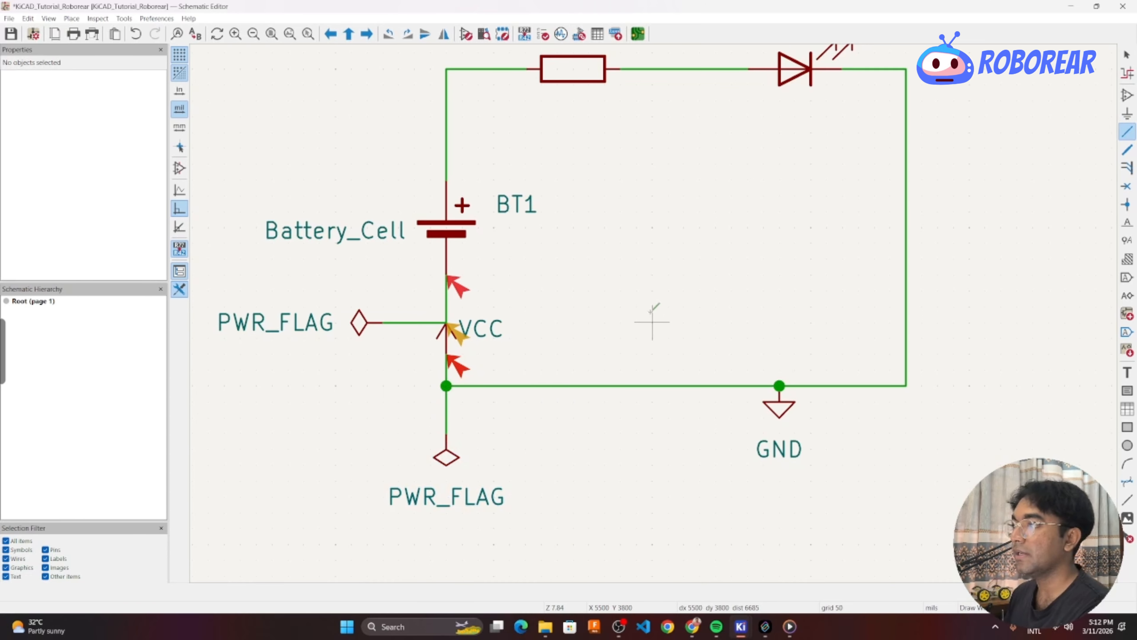
Rerun the electrical rules check with both power flags wired in and close the checker.
scroll(652, 320, "down", 2)
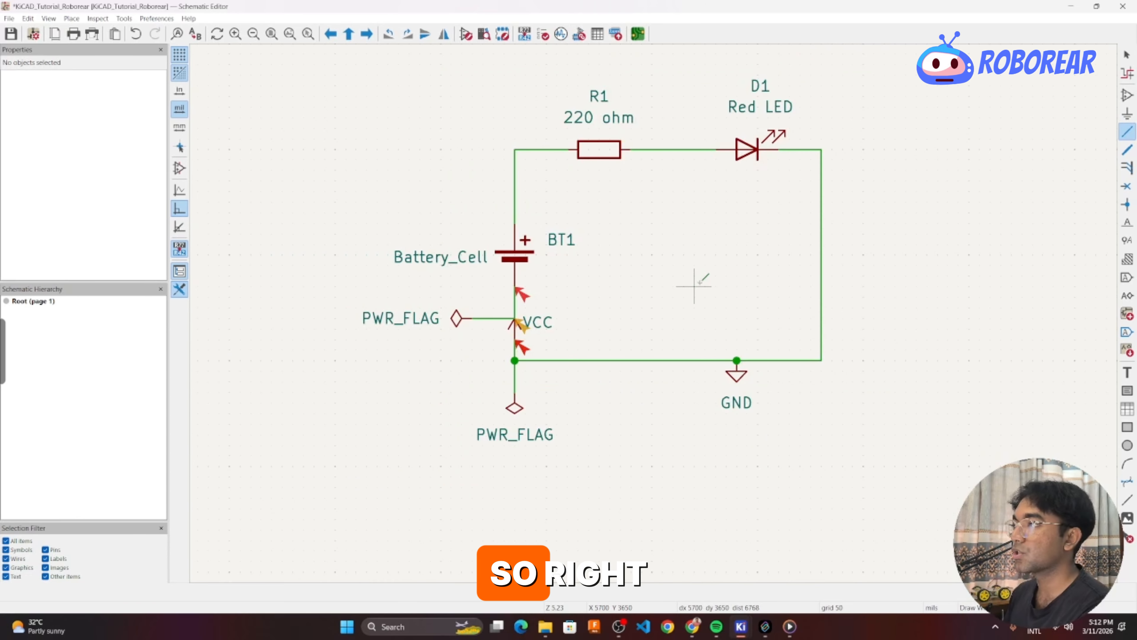
left_click(544, 33)
left_click(288, 235)
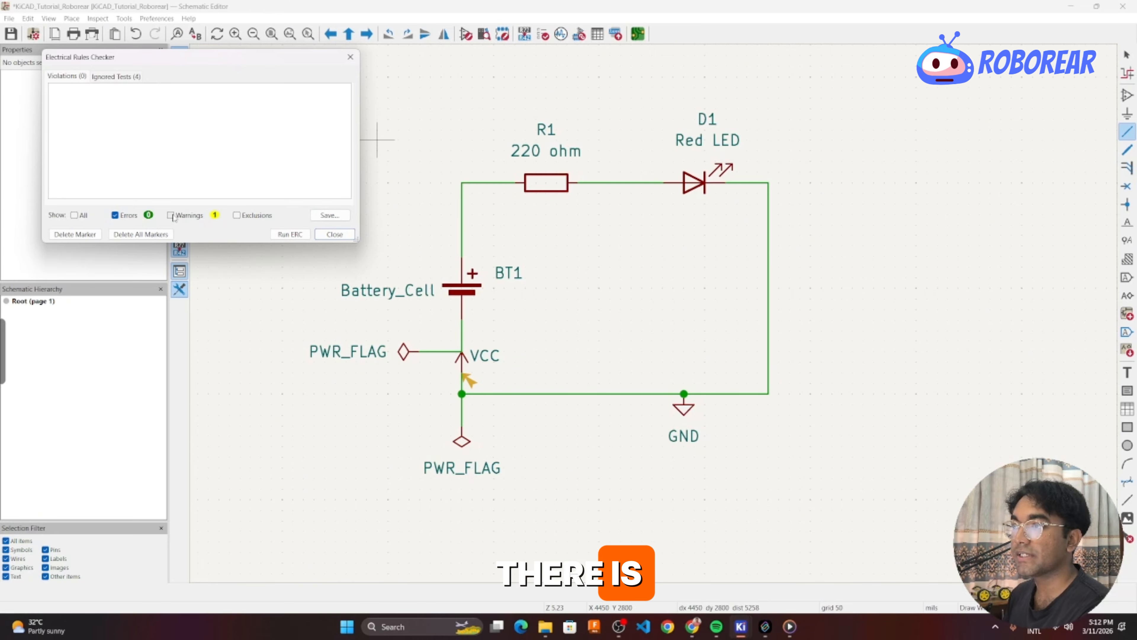
left_click(335, 234)
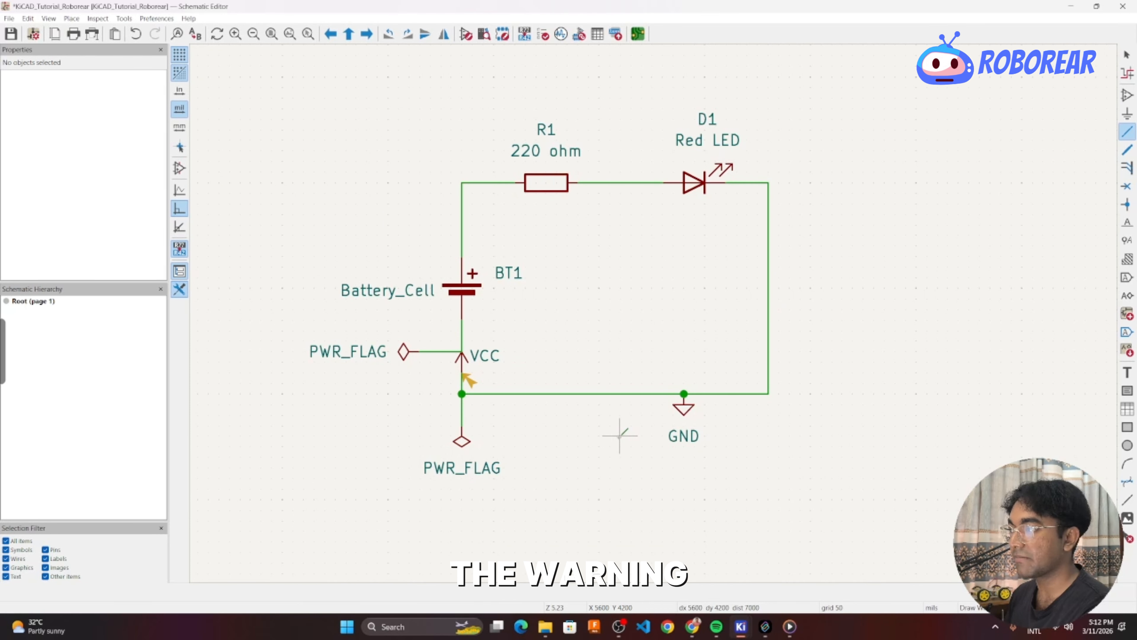
Save the schematic.
scroll(535, 425, "up", 3)
scroll(535, 425, "down", 3)
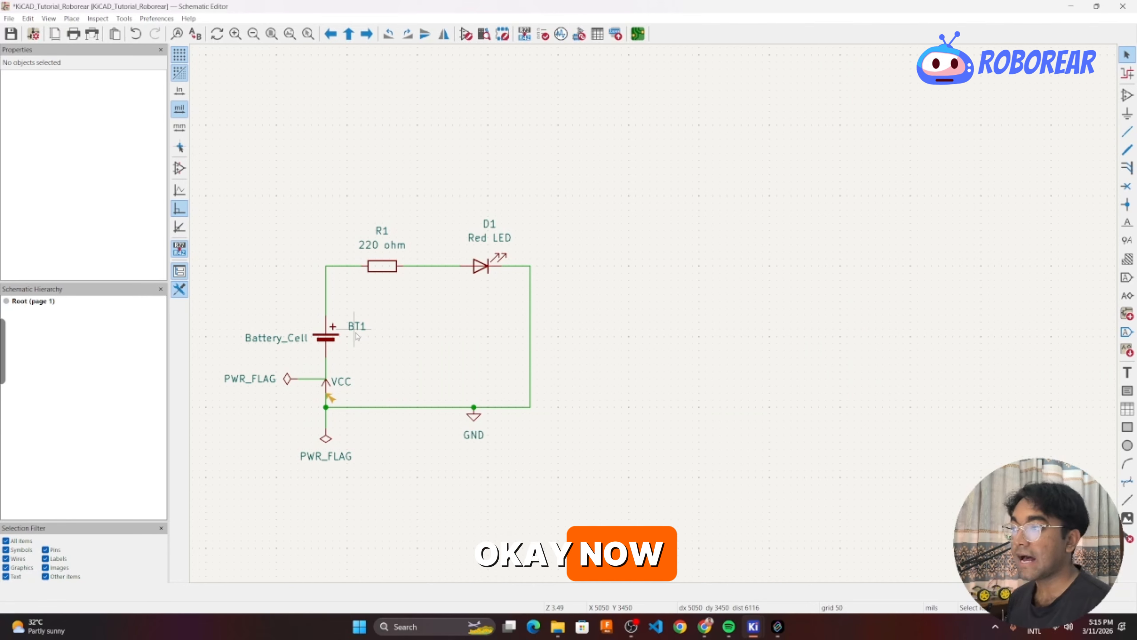
key("ctrl+s")
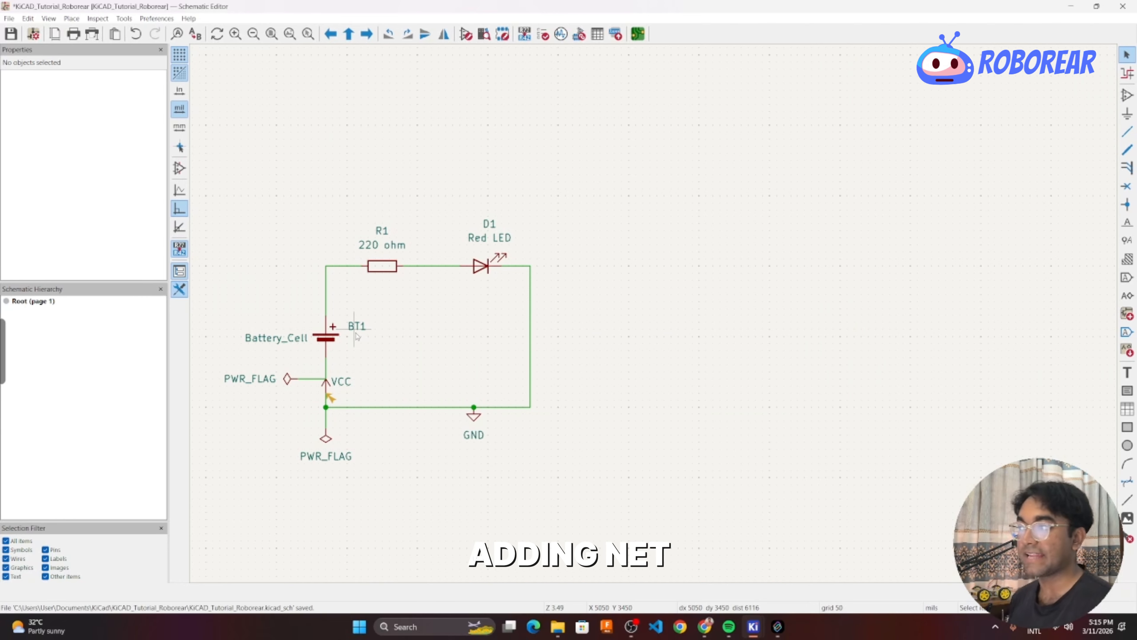
Draw a horizontal wire about 8100 mils long across the sheet above the circuit, with a closed rectangular wire outline at each end.
scroll(357, 336, "down", 5)
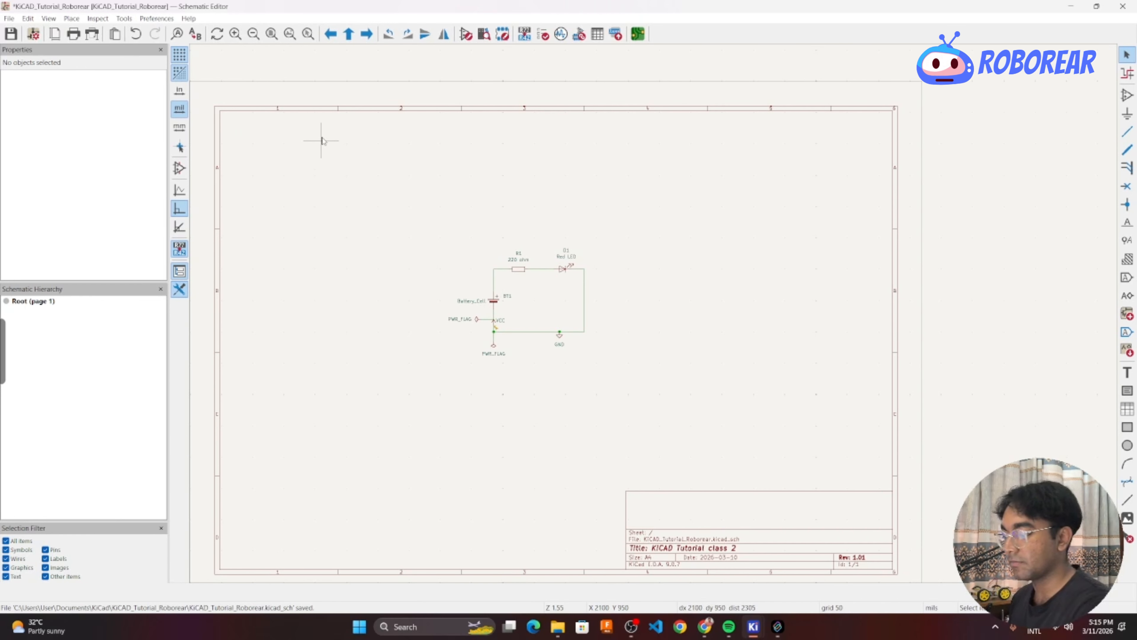
key("w")
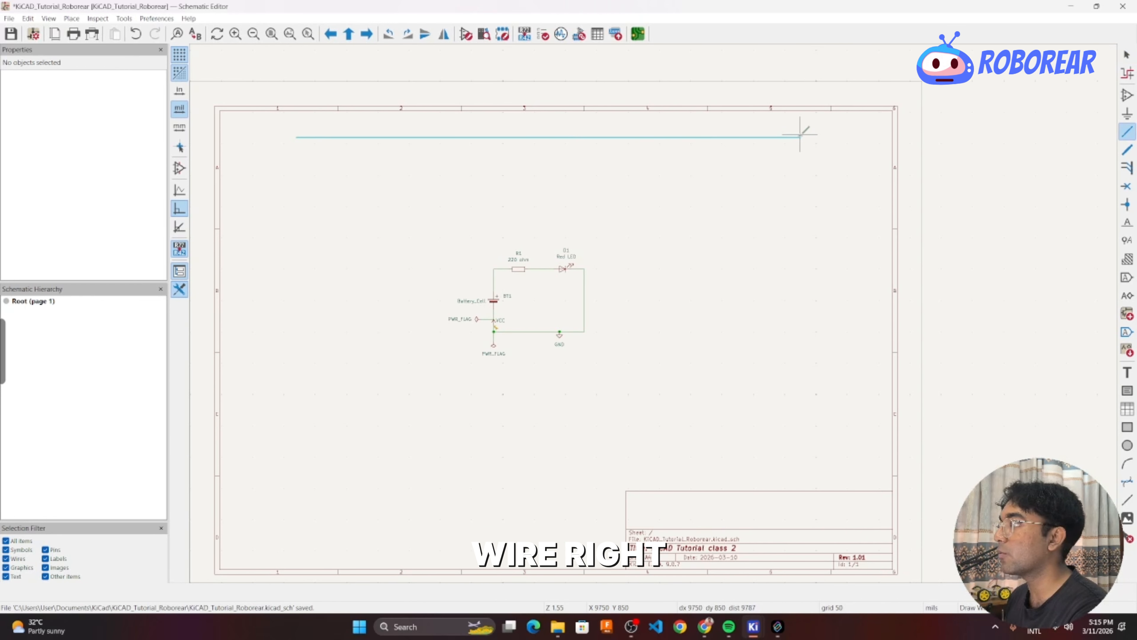
left_click(801, 137)
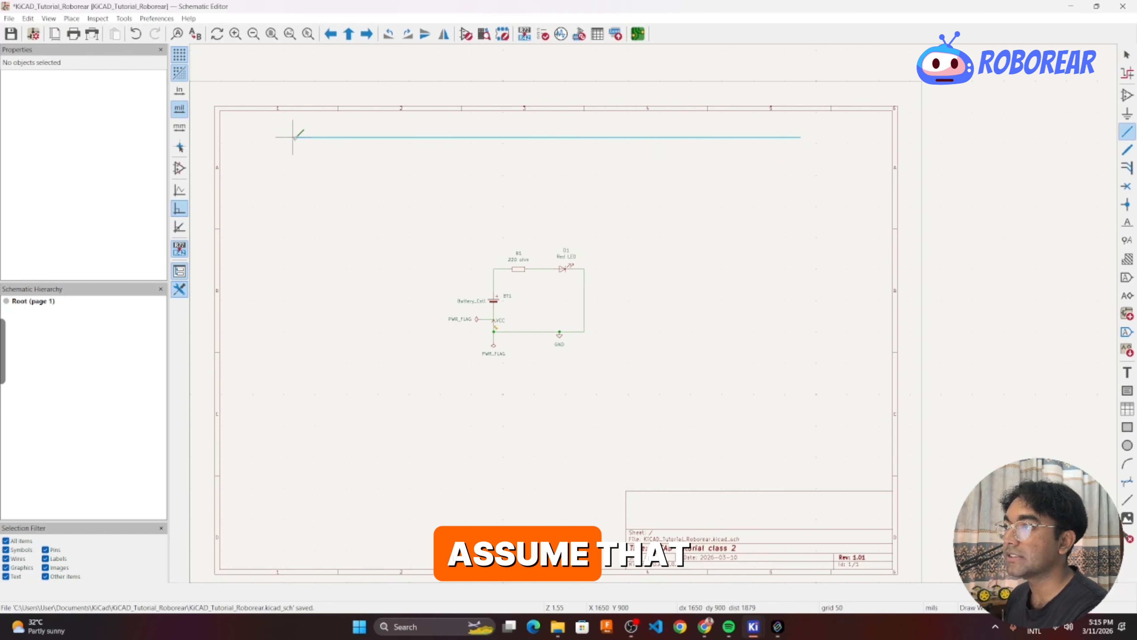
left_click(228, 187)
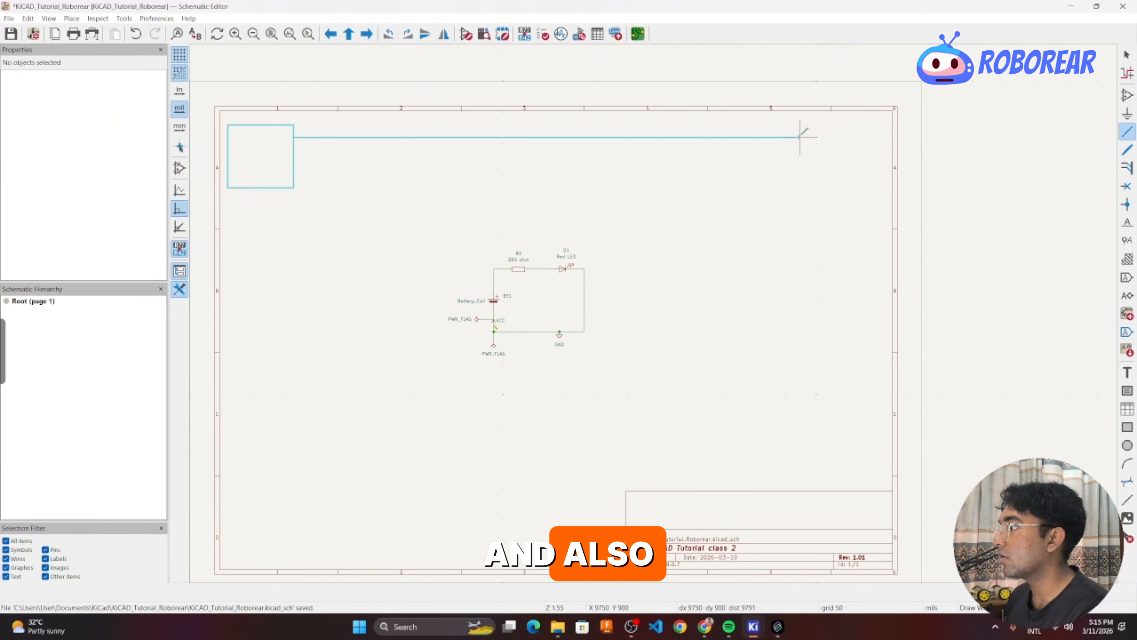
left_click(873, 125)
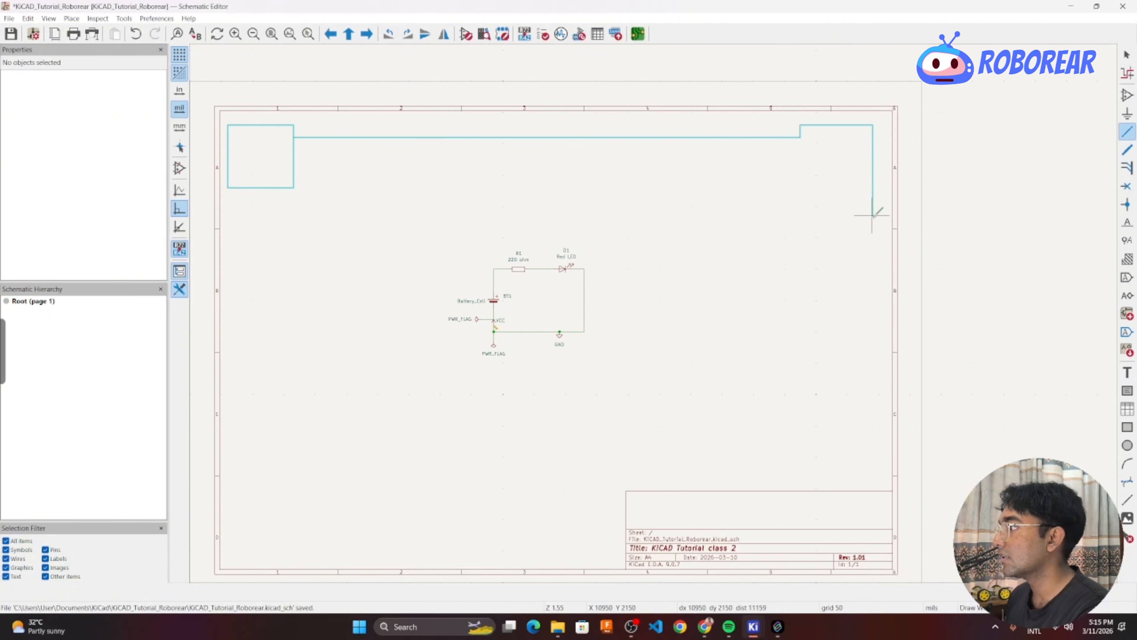
left_click(800, 219)
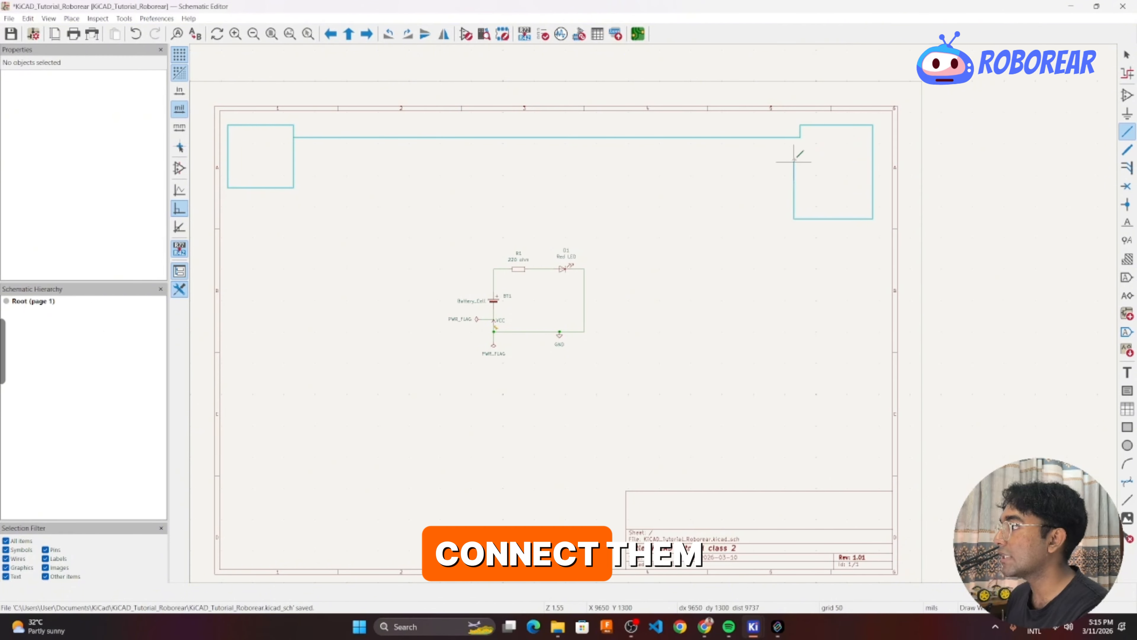
right_click(801, 136)
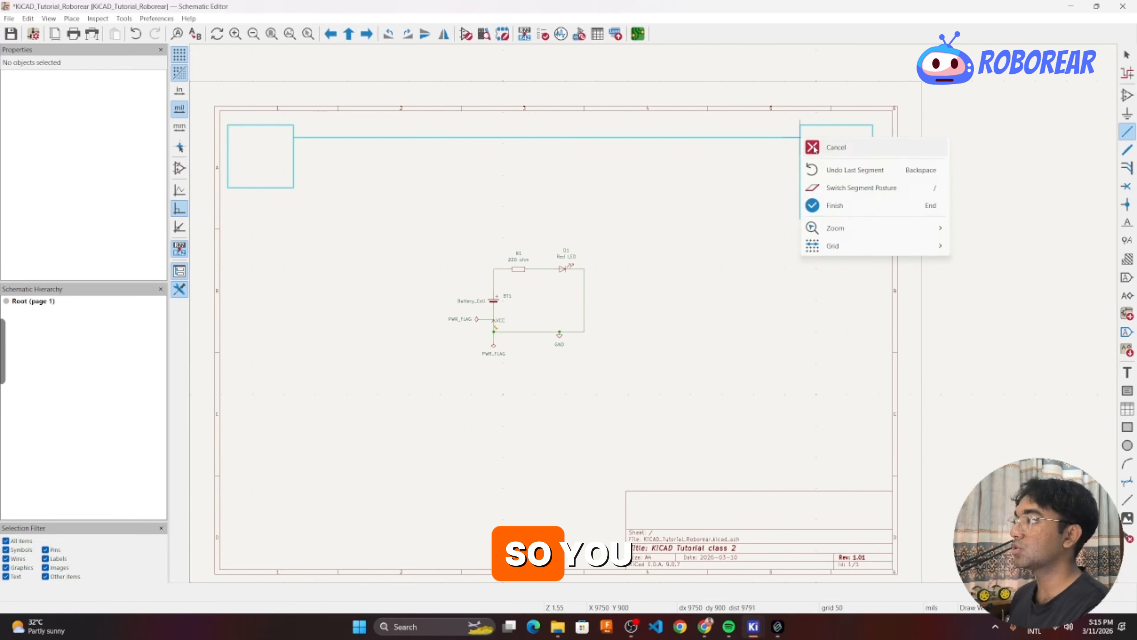
left_click(835, 206)
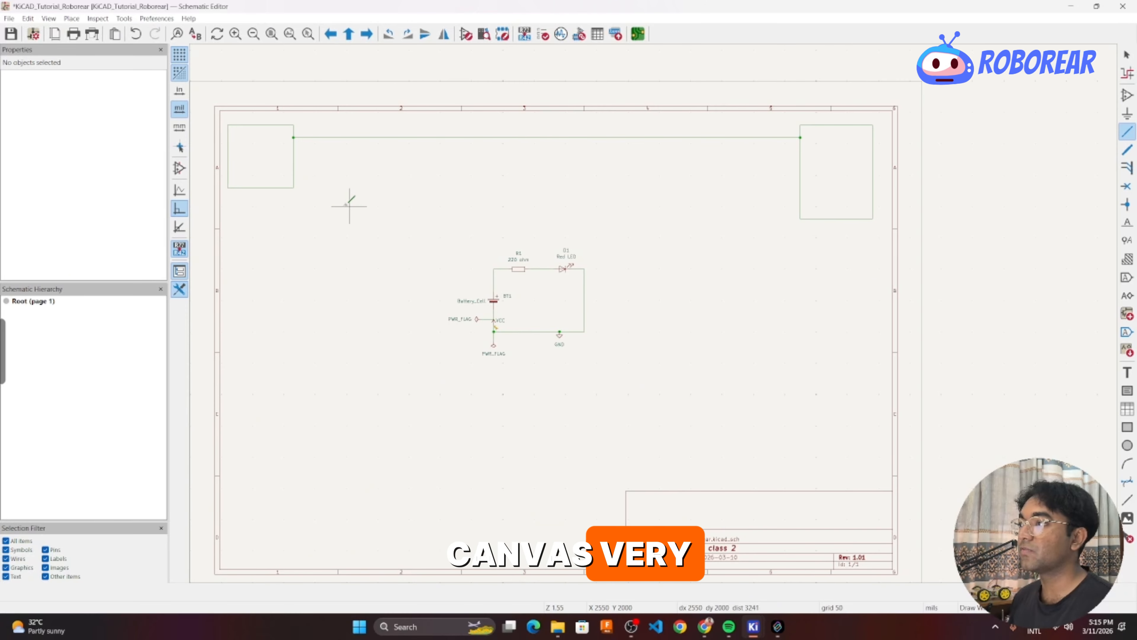
left_click_drag(224, 117, 869, 214)
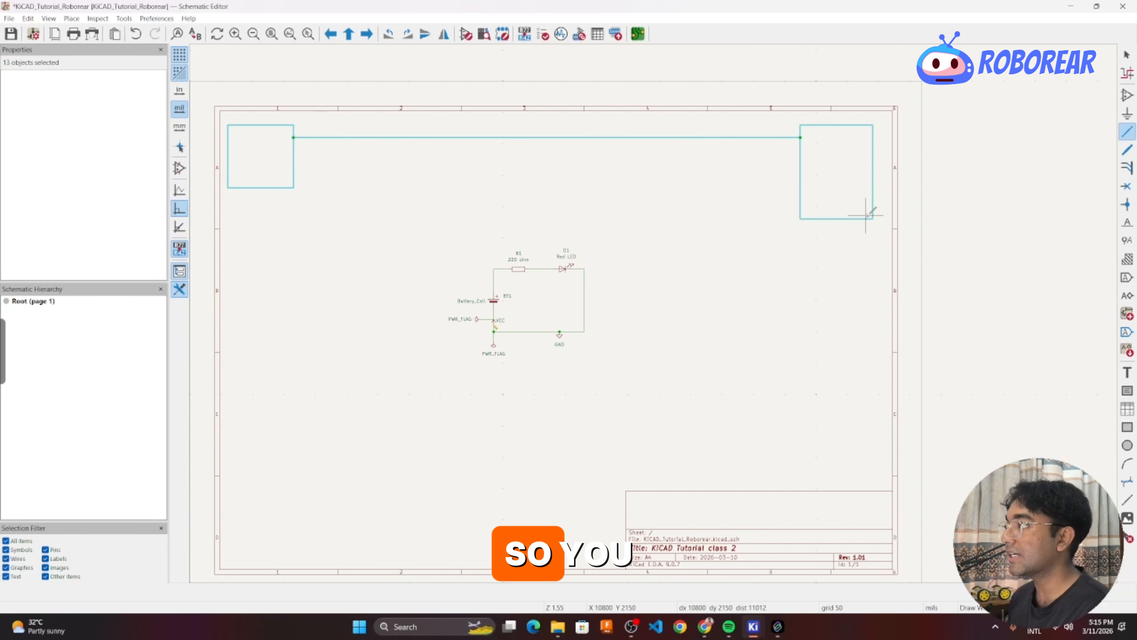
right_click(831, 166)
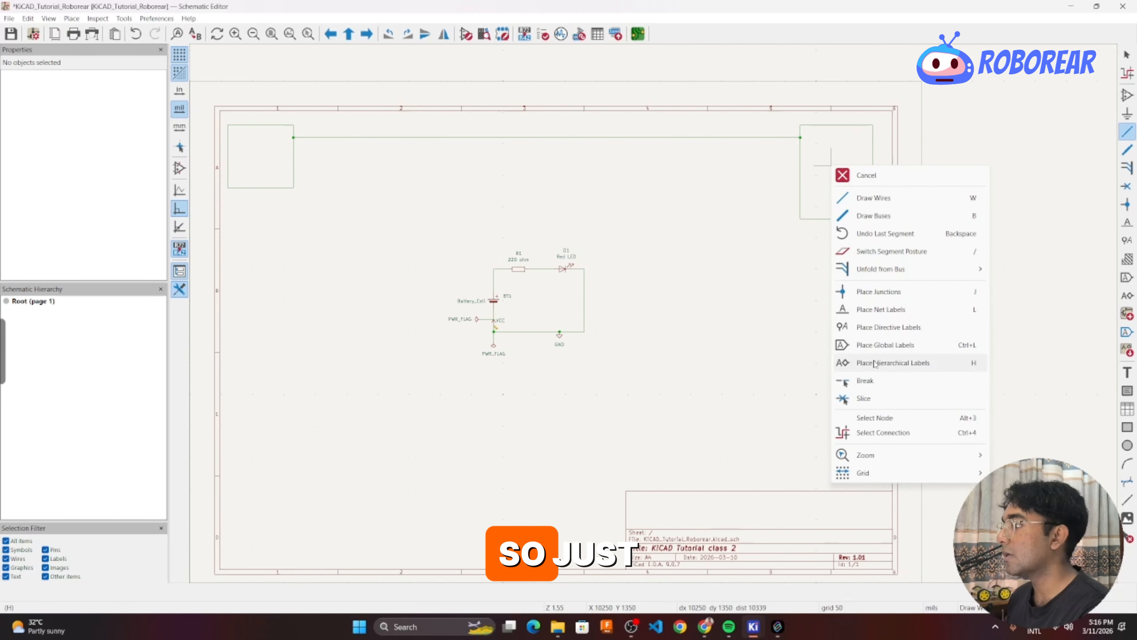
left_click(691, 178)
right_click(344, 166)
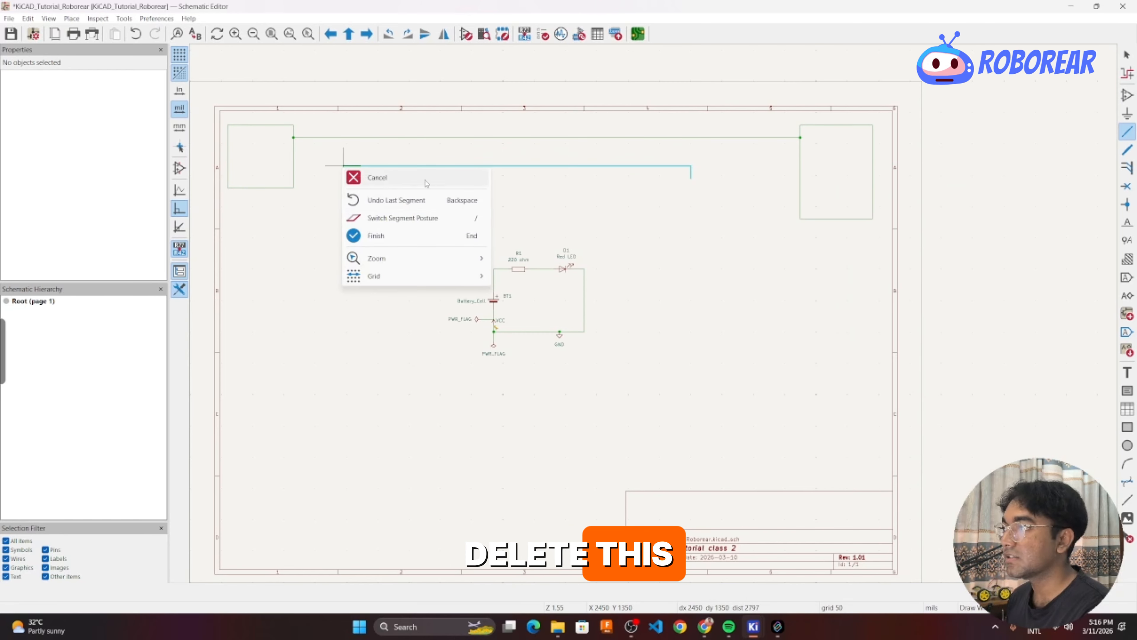
left_click(406, 179)
mouse_move(242, 217)
left_mouse_down()
mouse_move(583, 114)
mouse_move(865, 115)
left_mouse_up()
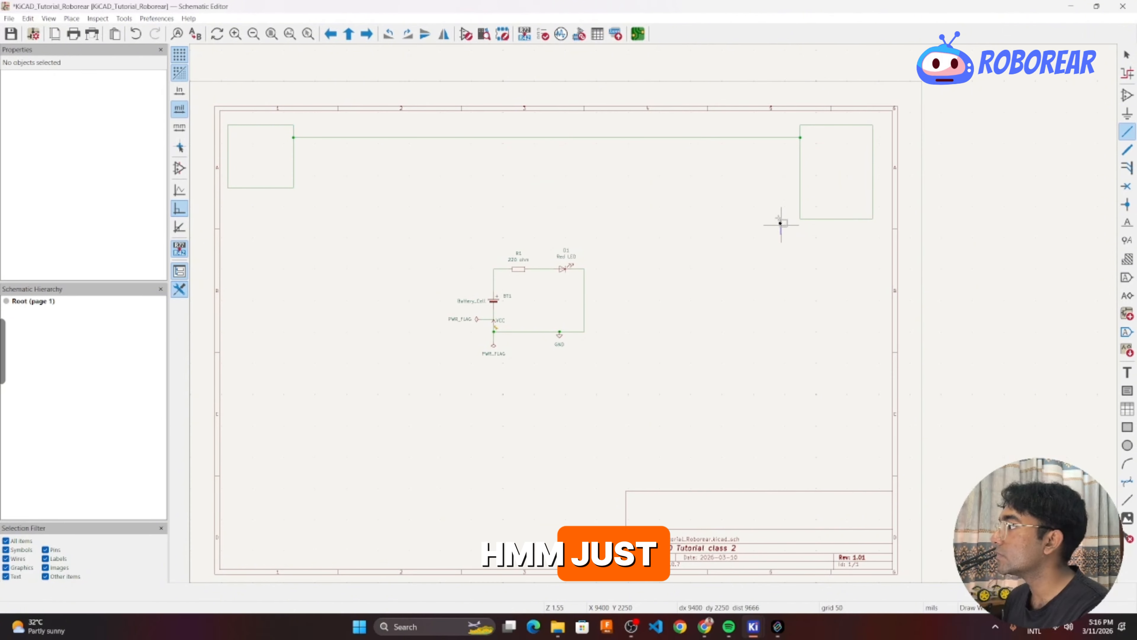
left_click_drag(782, 235, 879, 124)
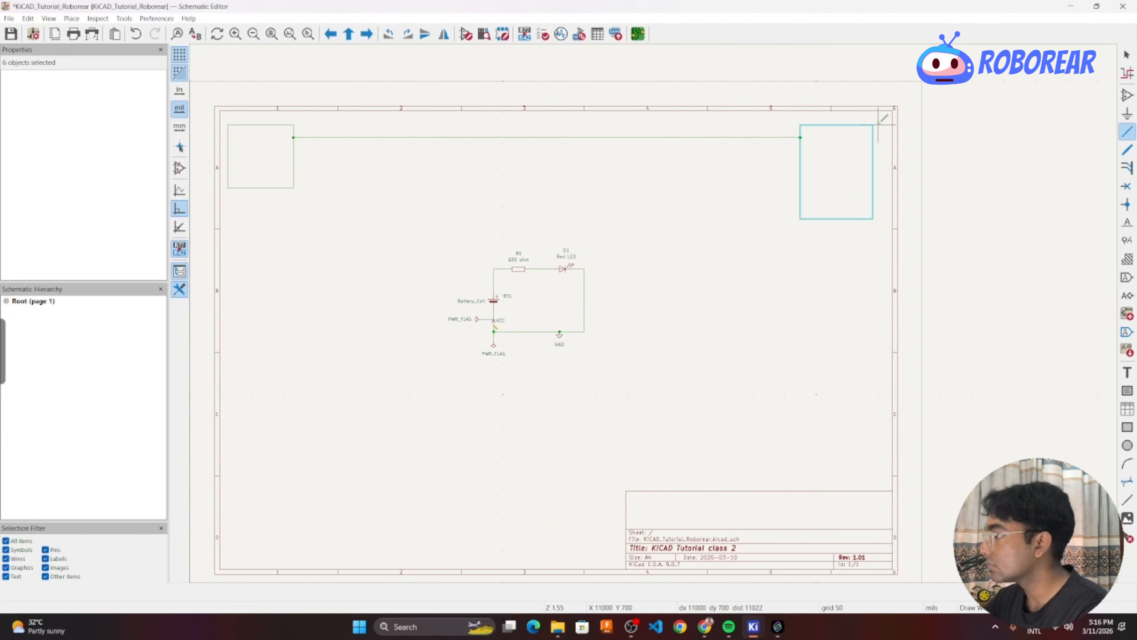
scroll(844, 183, "up", 3)
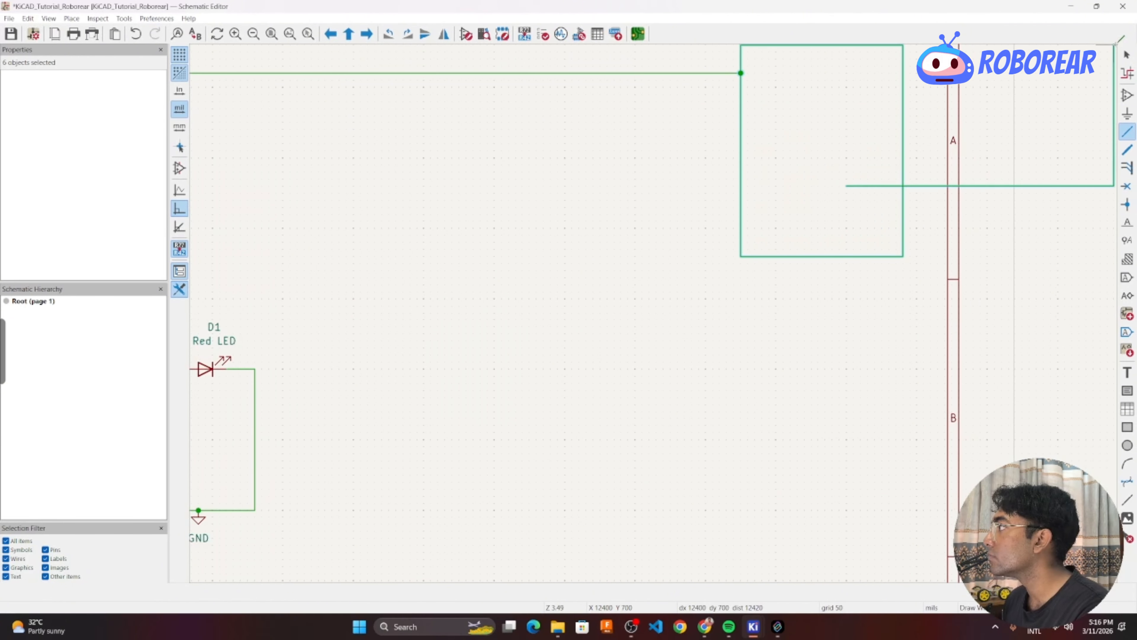
right_click(1058, 107)
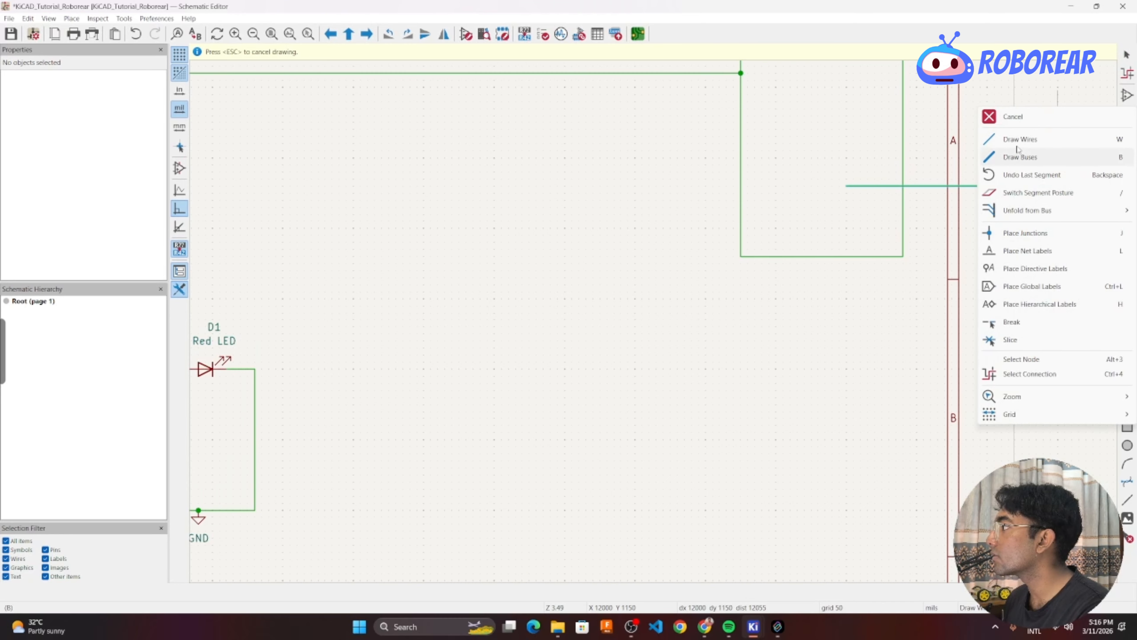
left_click(1013, 116)
Select and delete both rectangular wire outlines and the long wire above the circuit.
scroll(922, 226, "up", 1)
left_click(1127, 55)
scroll(880, 203, "down", 3)
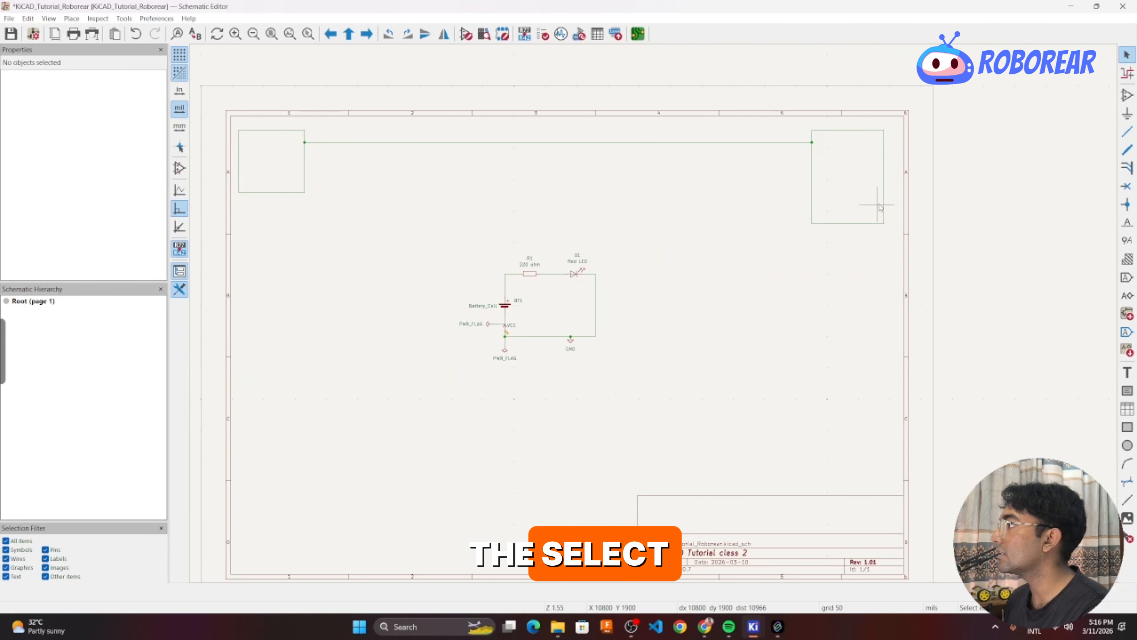
left_click_drag(802, 226, 890, 131)
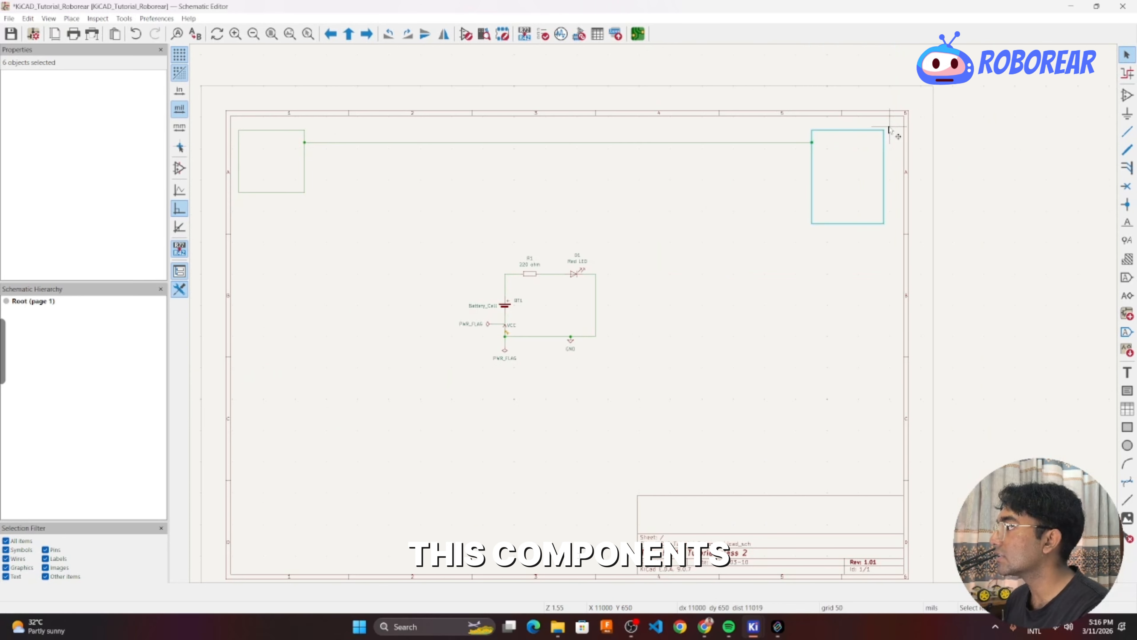
key("Delete")
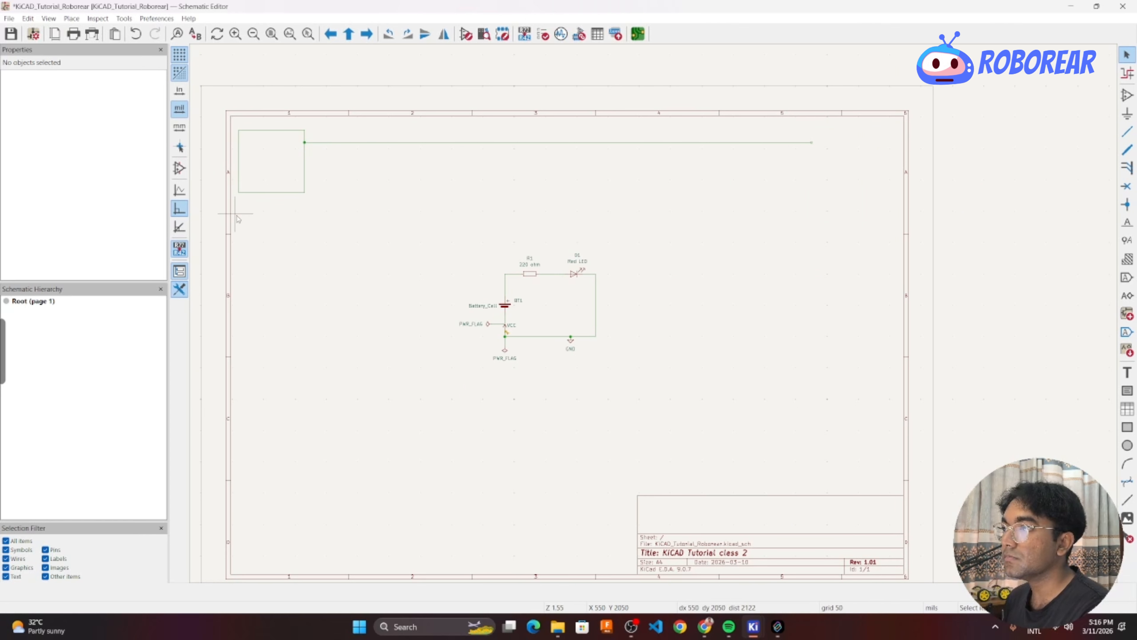
left_click_drag(237, 219, 814, 123)
key("Delete")
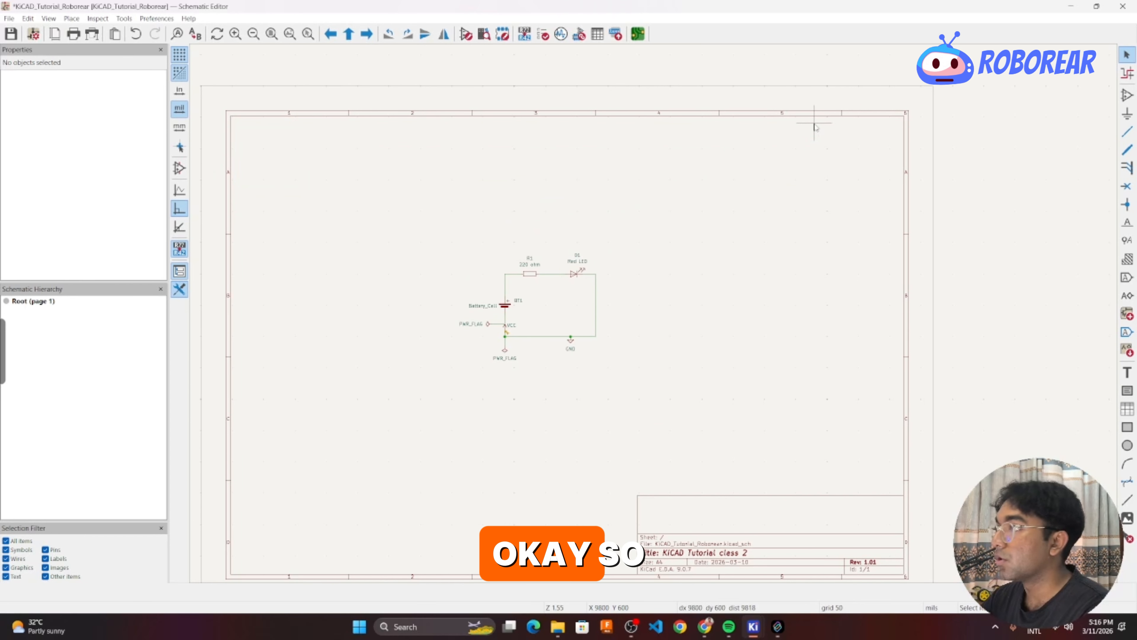
Place a net label named roborear to the right of the LED circuit and wire it to the circuit's right-hand wire.
scroll(761, 323, "up", 3)
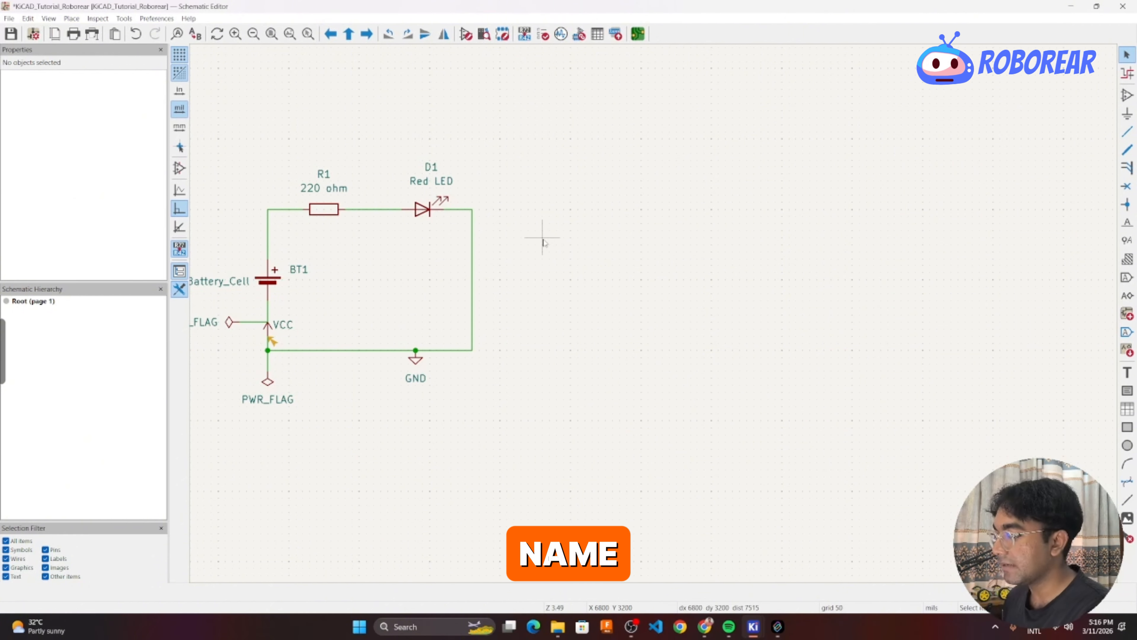
key("l")
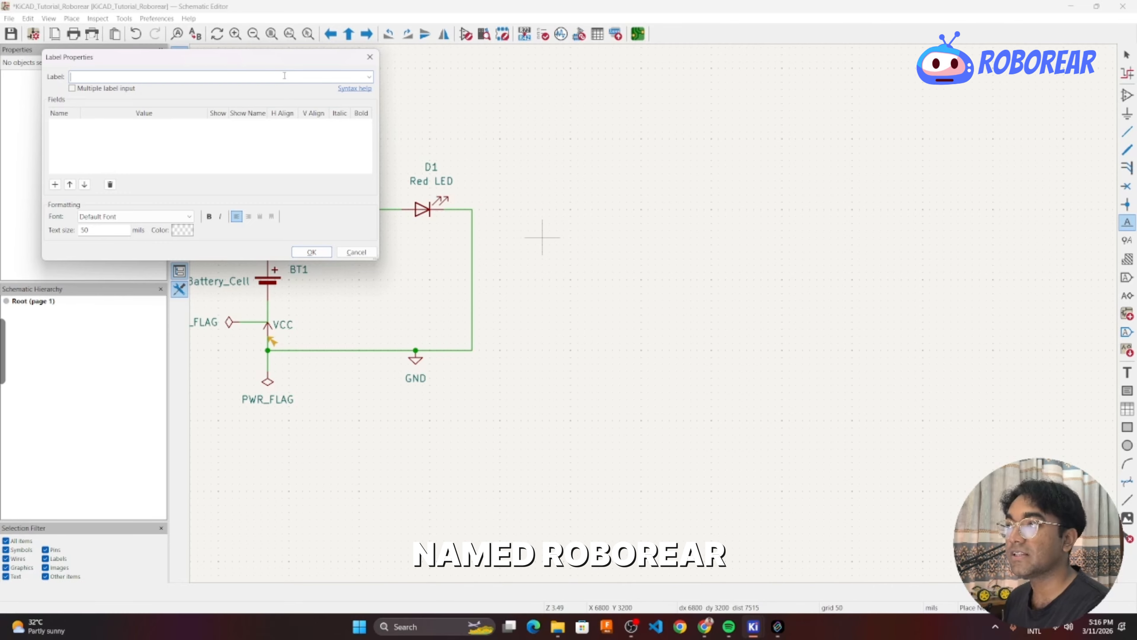
left_click(369, 76)
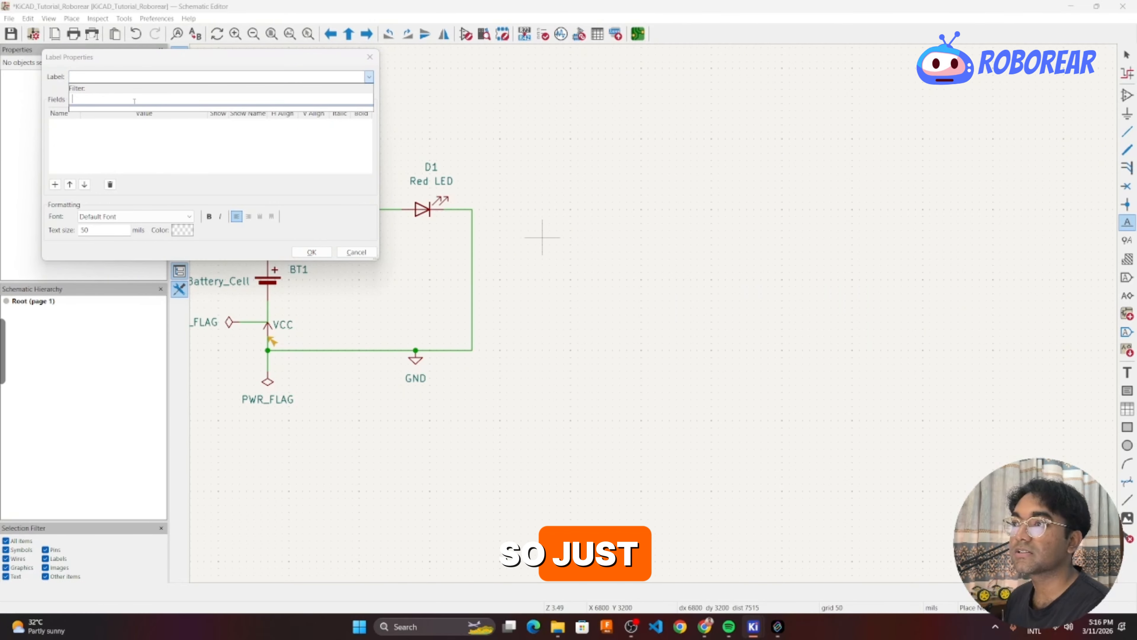
left_click(128, 77)
type("roborear")
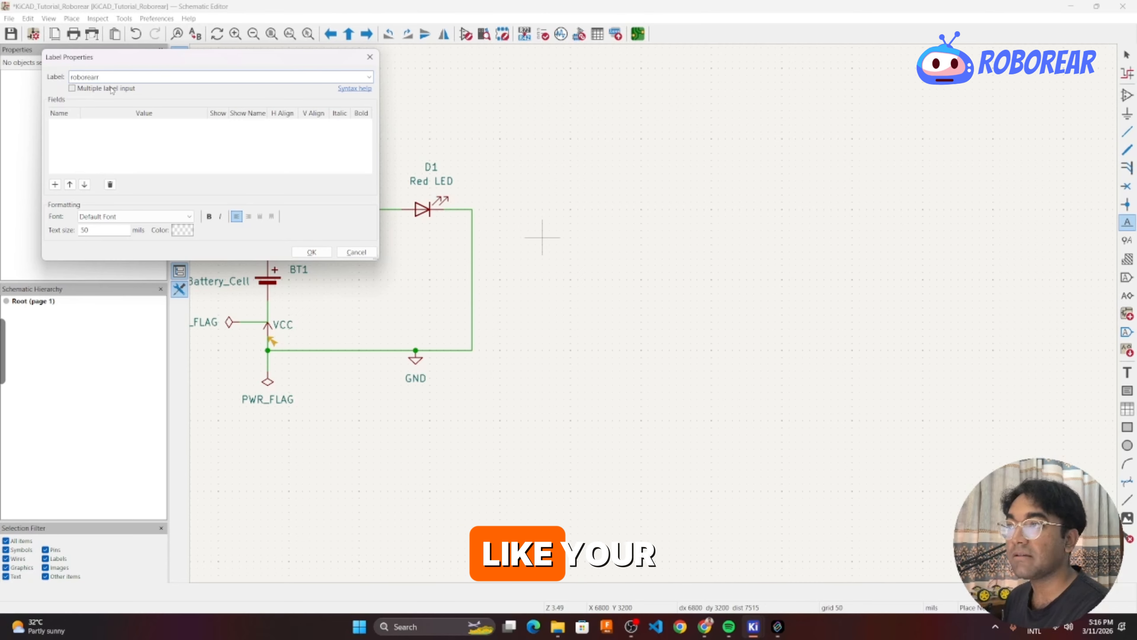
left_click(313, 252)
scroll(541, 285, "up", 3)
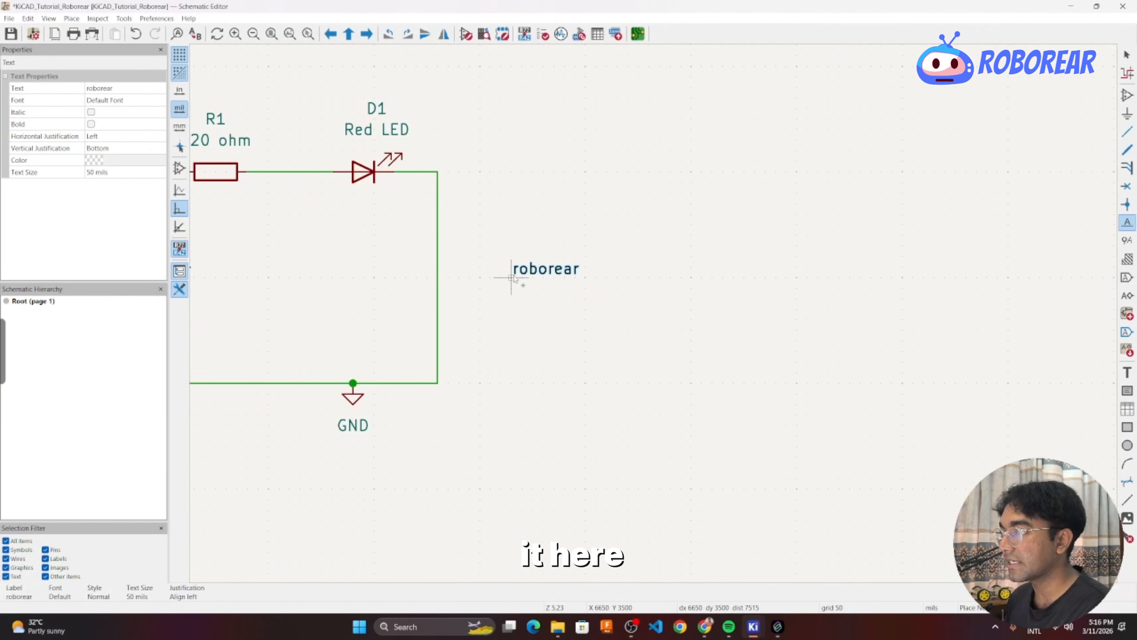
left_click(511, 278)
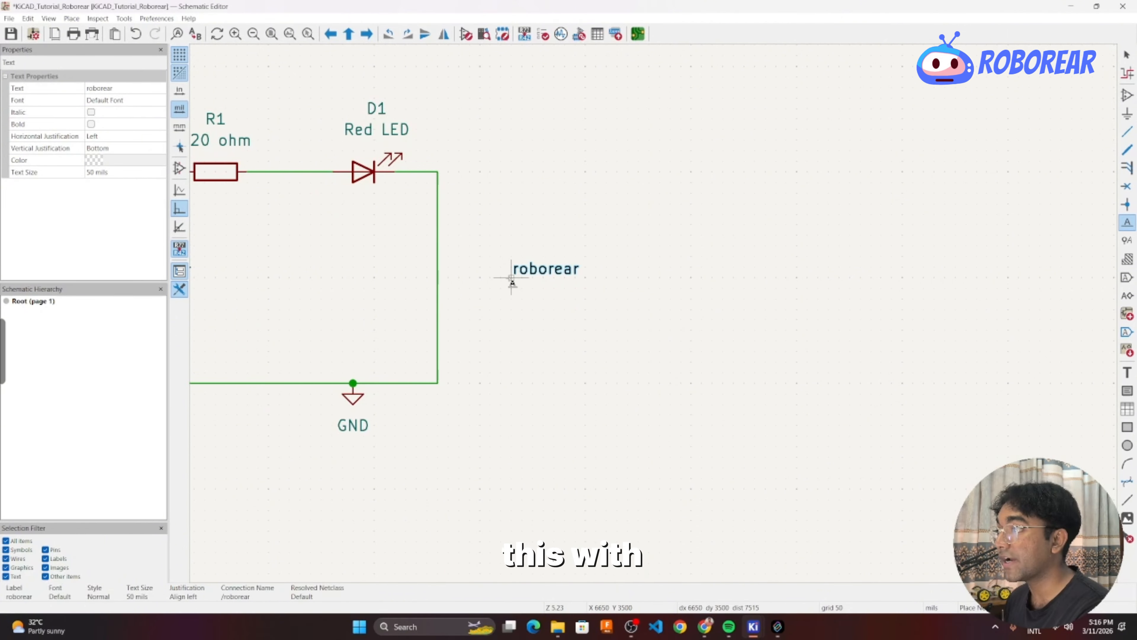
key("w")
left_click(438, 277)
scroll(438, 277, "down", 3)
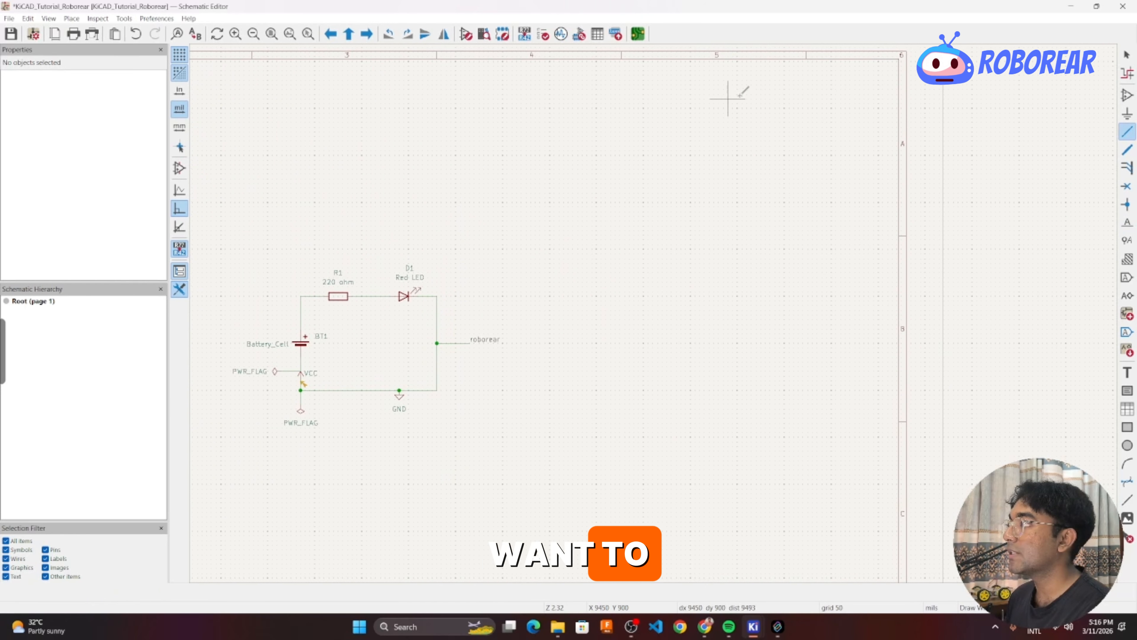
scroll(806, 152, "up", 2)
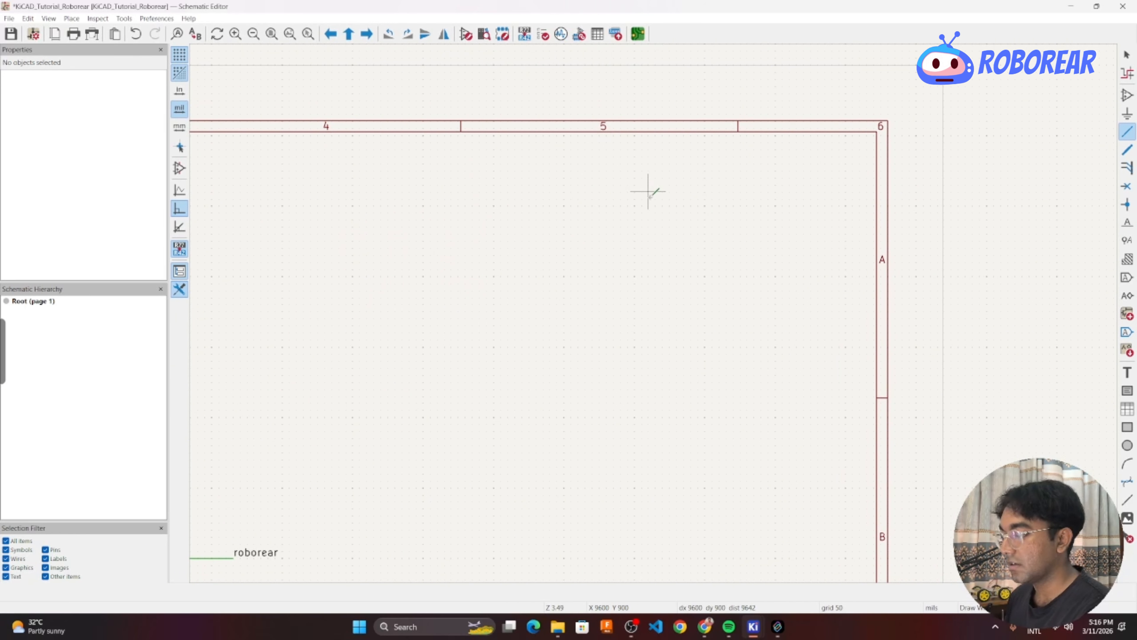
left_click(571, 184)
left_click(761, 185)
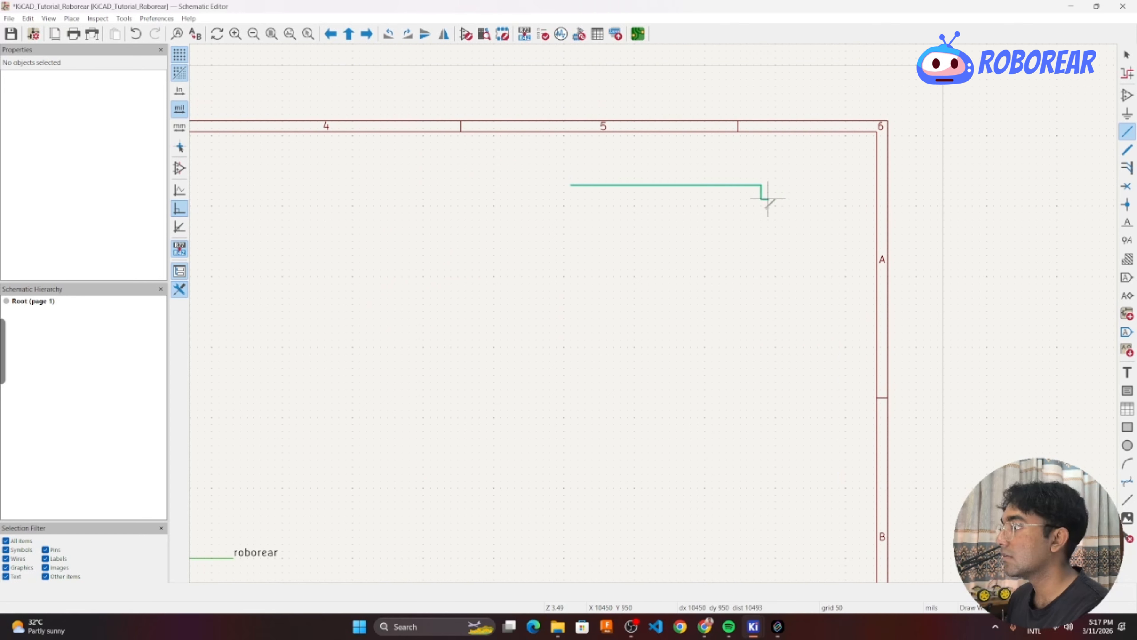
left_click(577, 346)
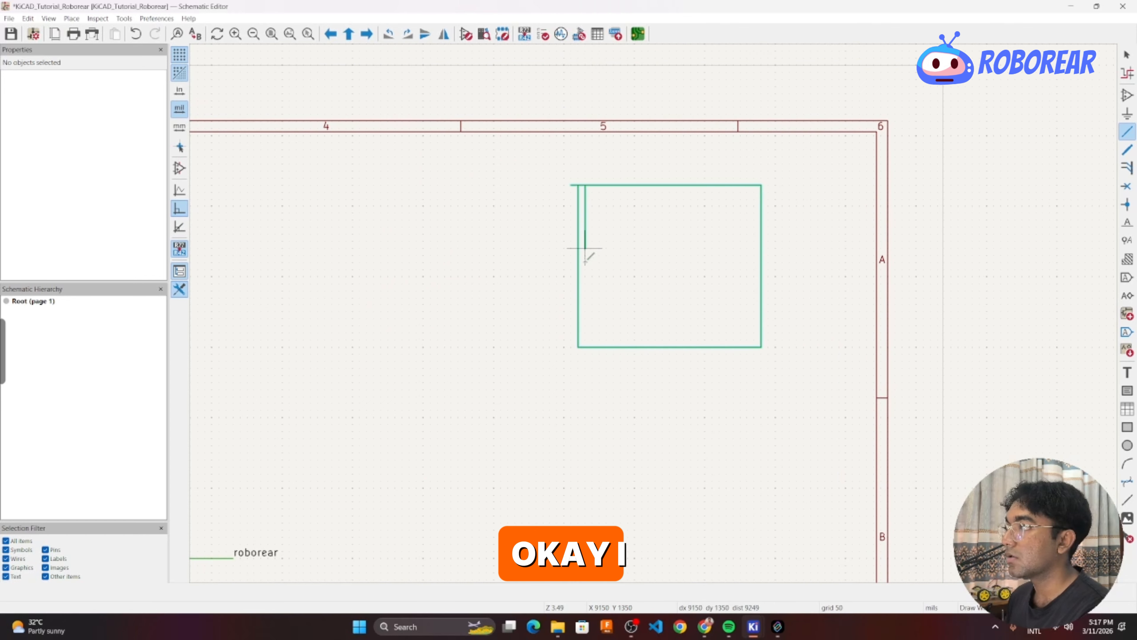
right_click(590, 236)
left_click(614, 245)
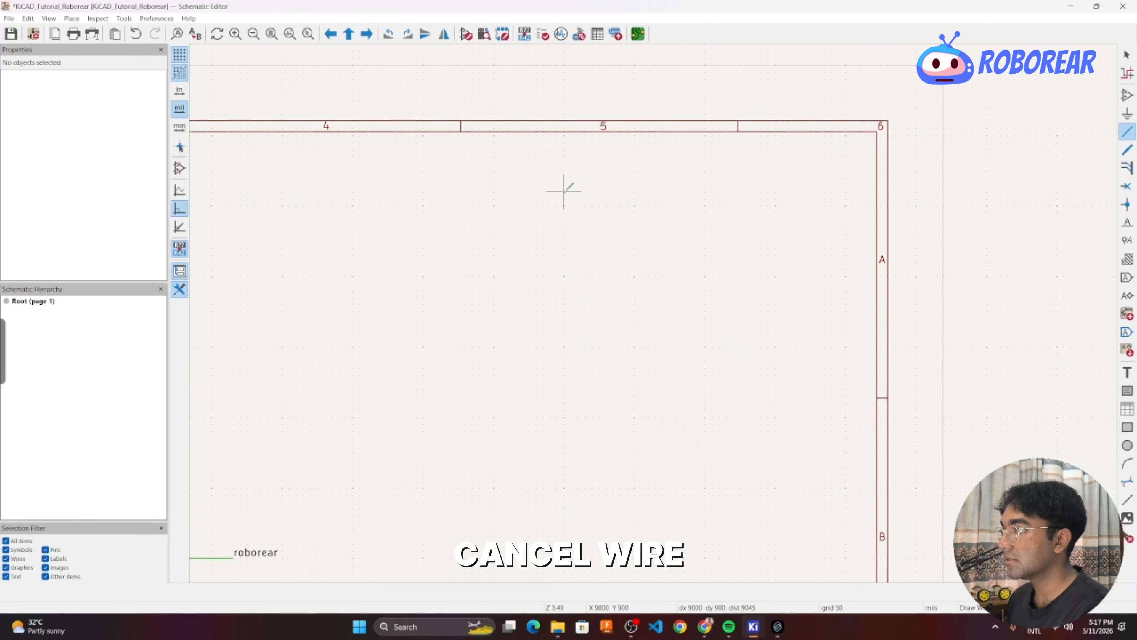
Draw a closed rectangular wire loop about 1000 mils wide and 850 mils tall near the sheet's upper-right corner.
left_click(584, 205)
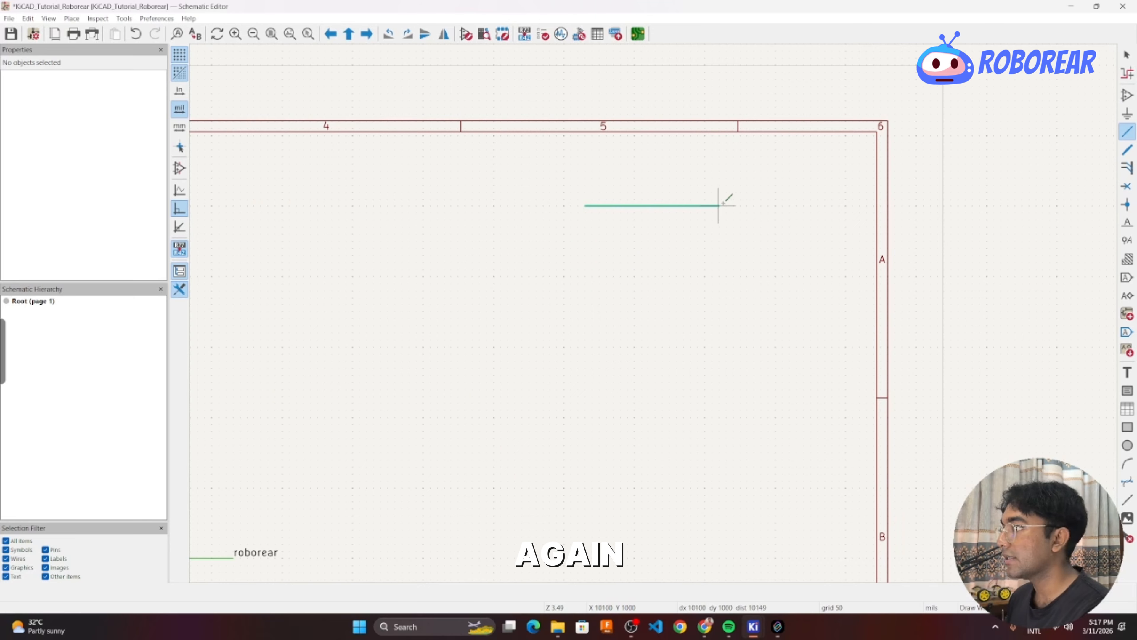
left_click(726, 206)
left_click(726, 326)
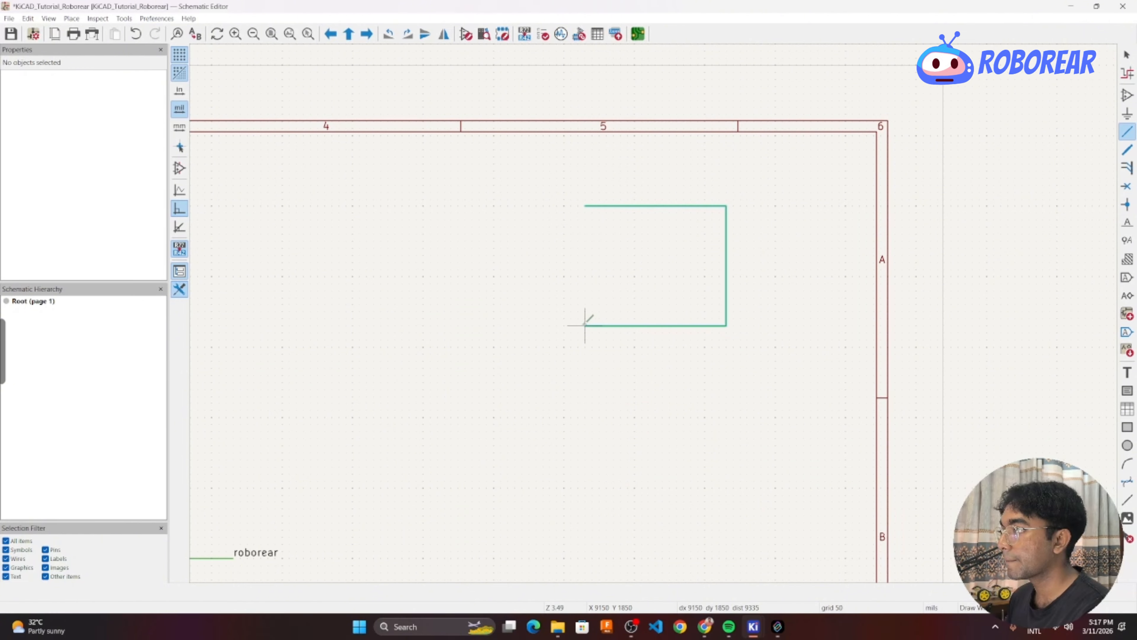
left_click(584, 326)
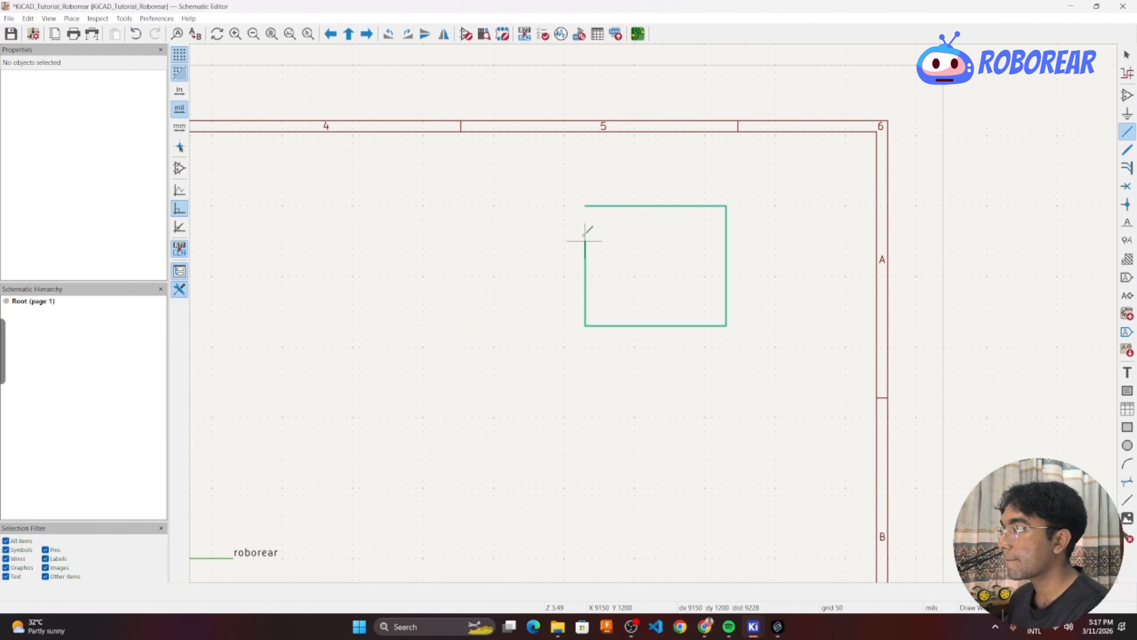
right_click(607, 211)
left_click(657, 281)
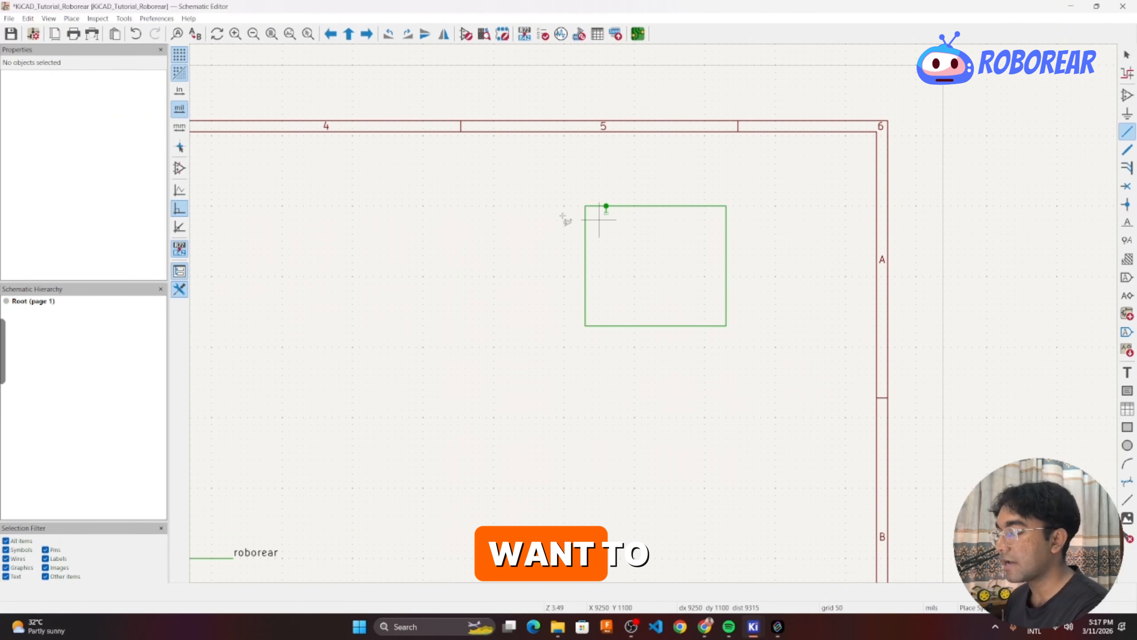
Place a resistor symbol (R), rotated 90 degrees, on the upper wire of the new rectangular loop.
type("a")
type("r")
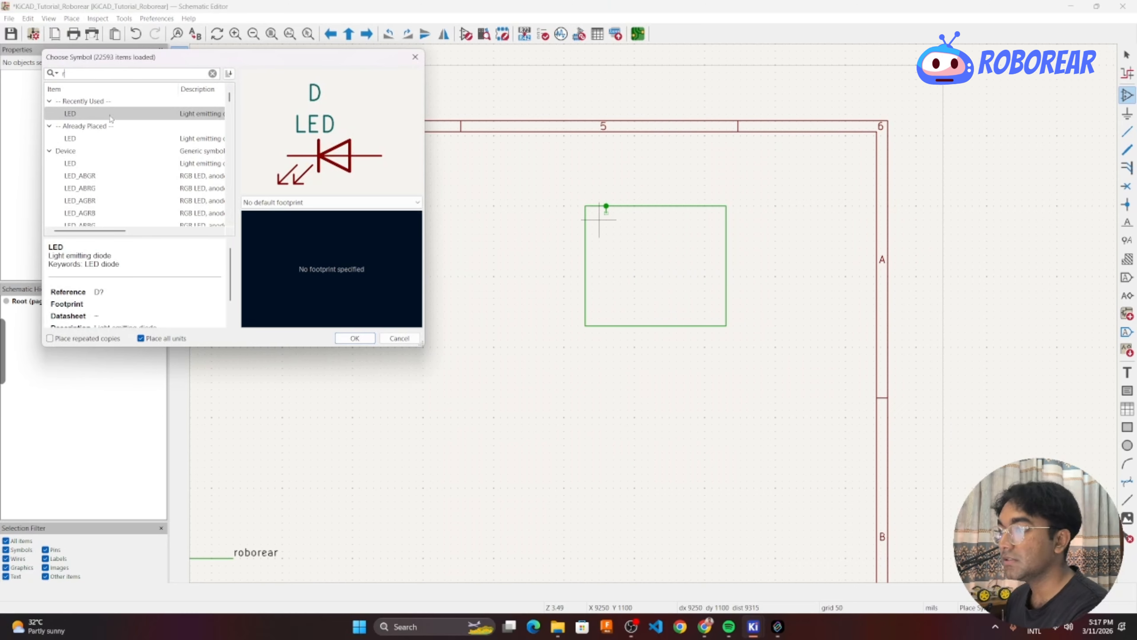
left_click(340, 336)
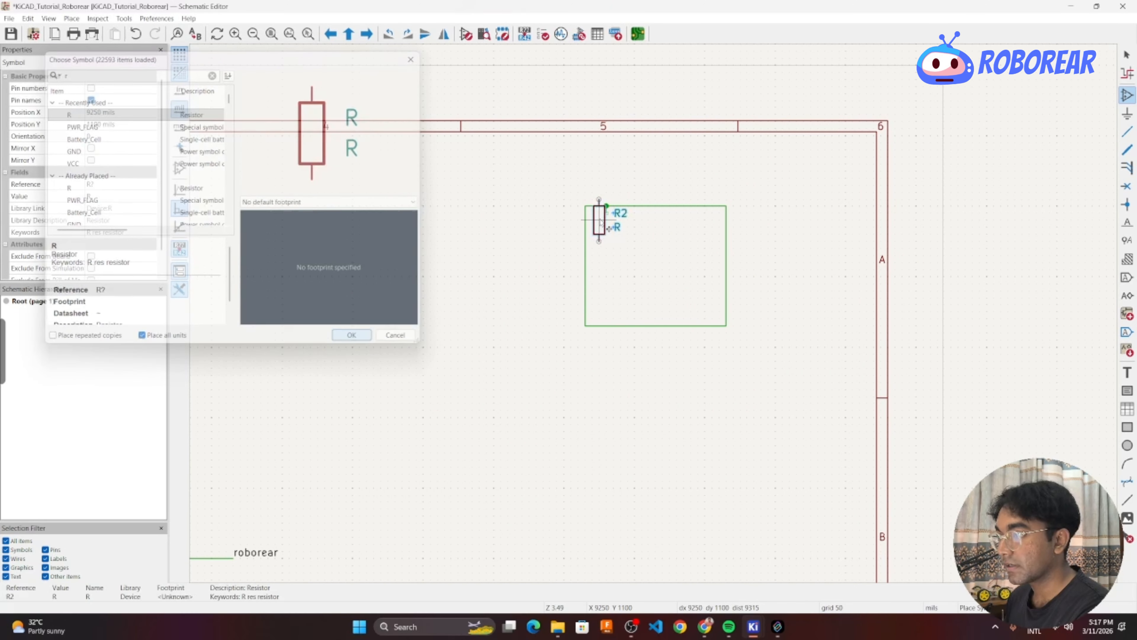
key("r")
left_click(630, 185)
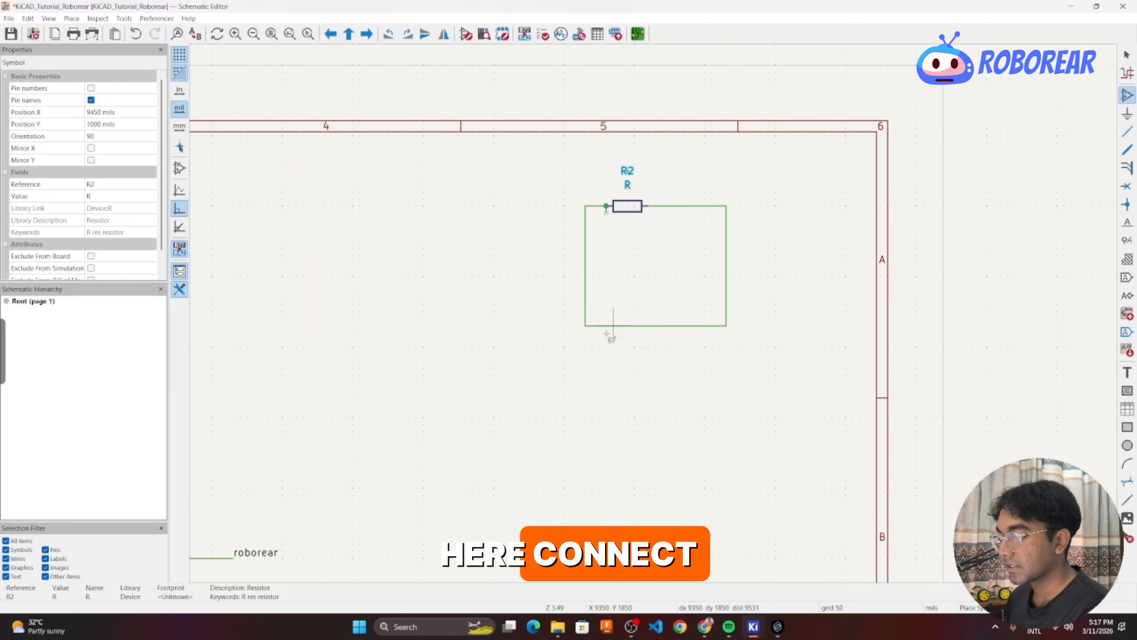
Place an LED symbol, rotated 180 degrees, on the loop's upper wire to the right of the new resistor.
left_click(487, 367)
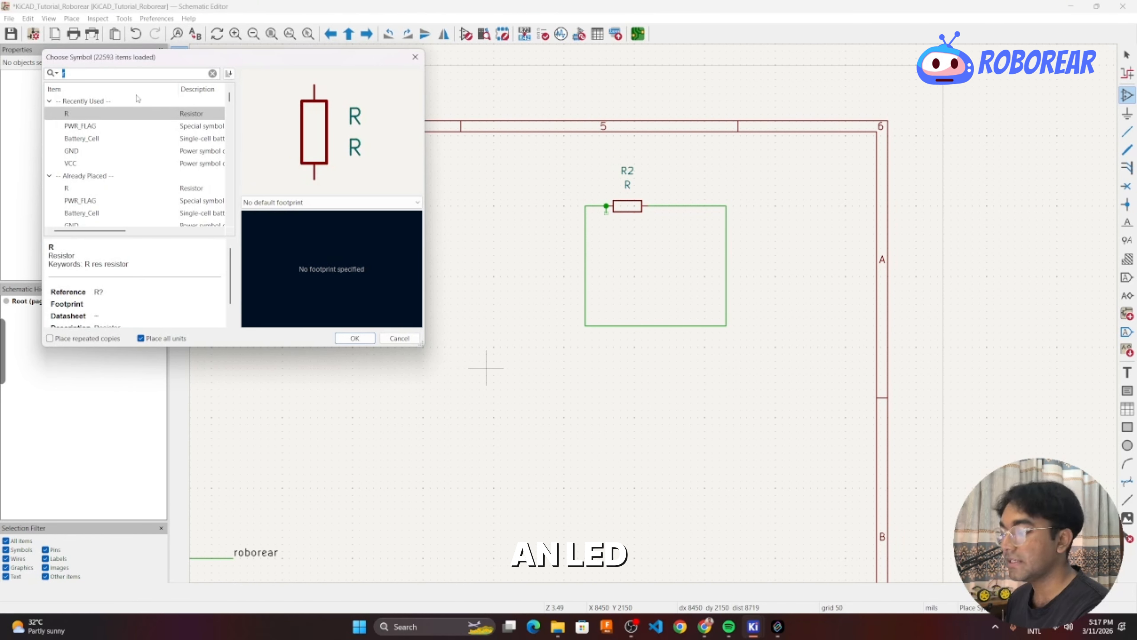
type("led")
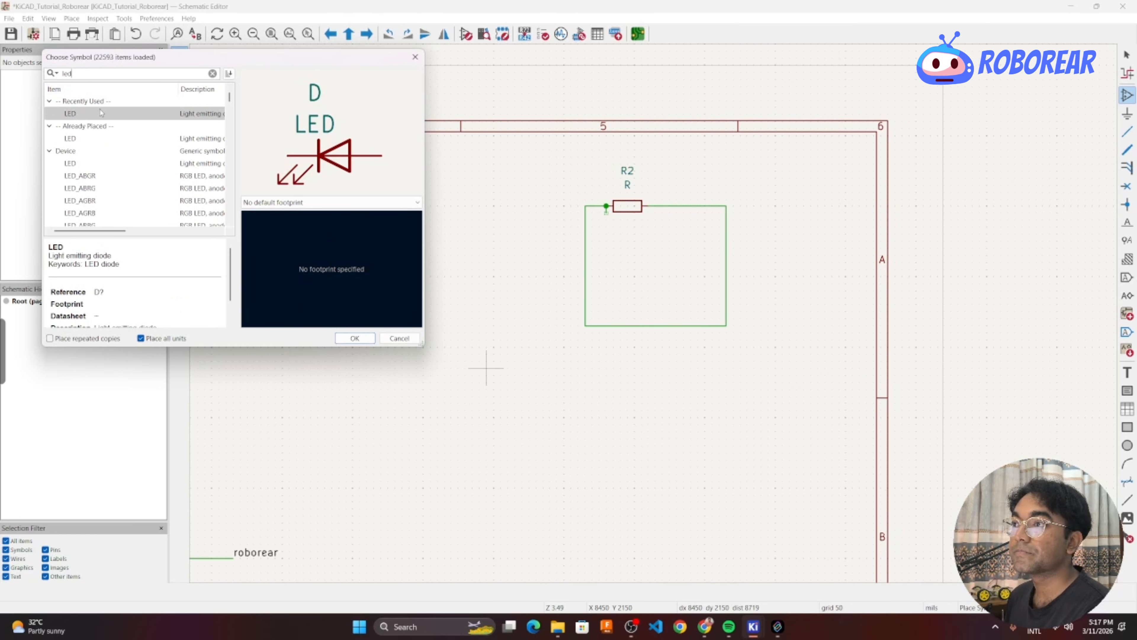
left_click(101, 113)
left_click(354, 338)
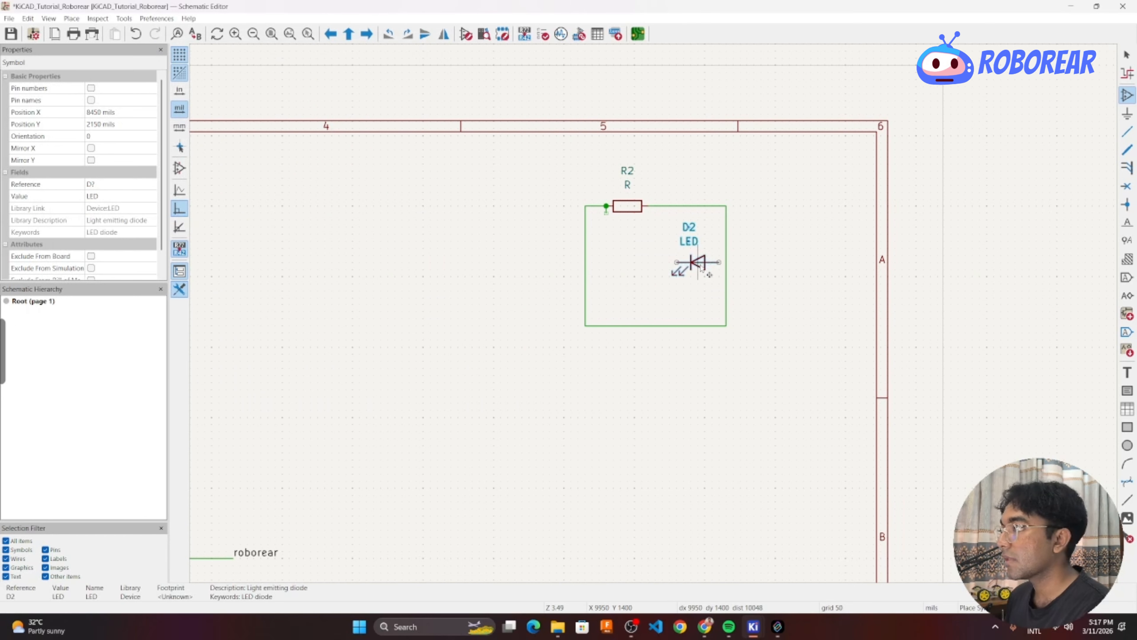
key("r")
key("r")
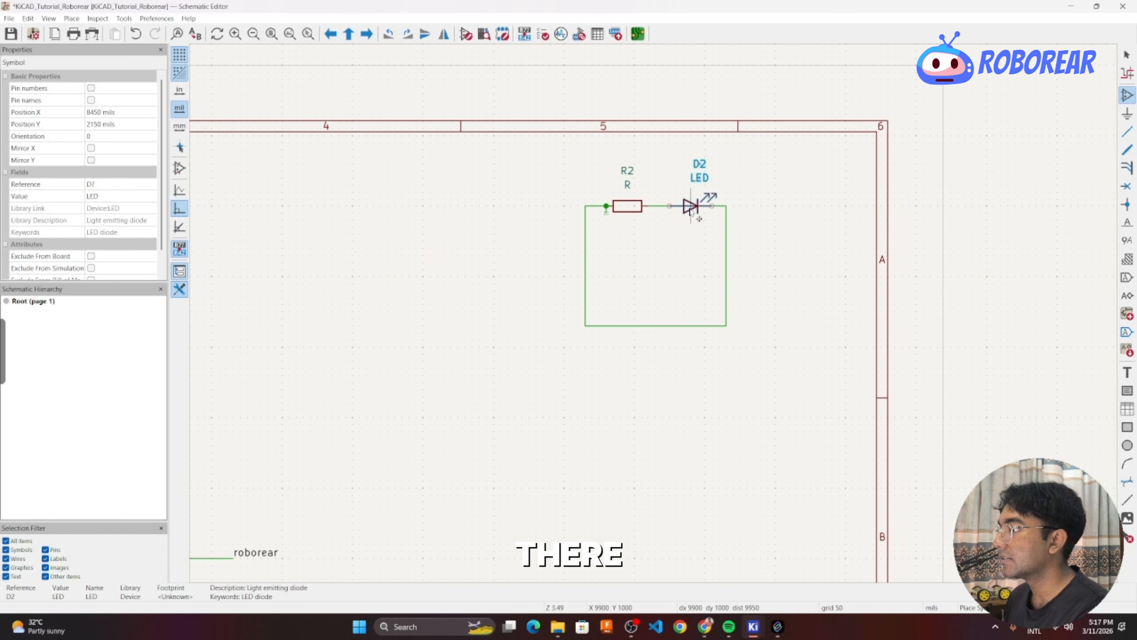
left_click(705, 212)
scroll(619, 290, "down", 3)
scroll(490, 370, "up", 3)
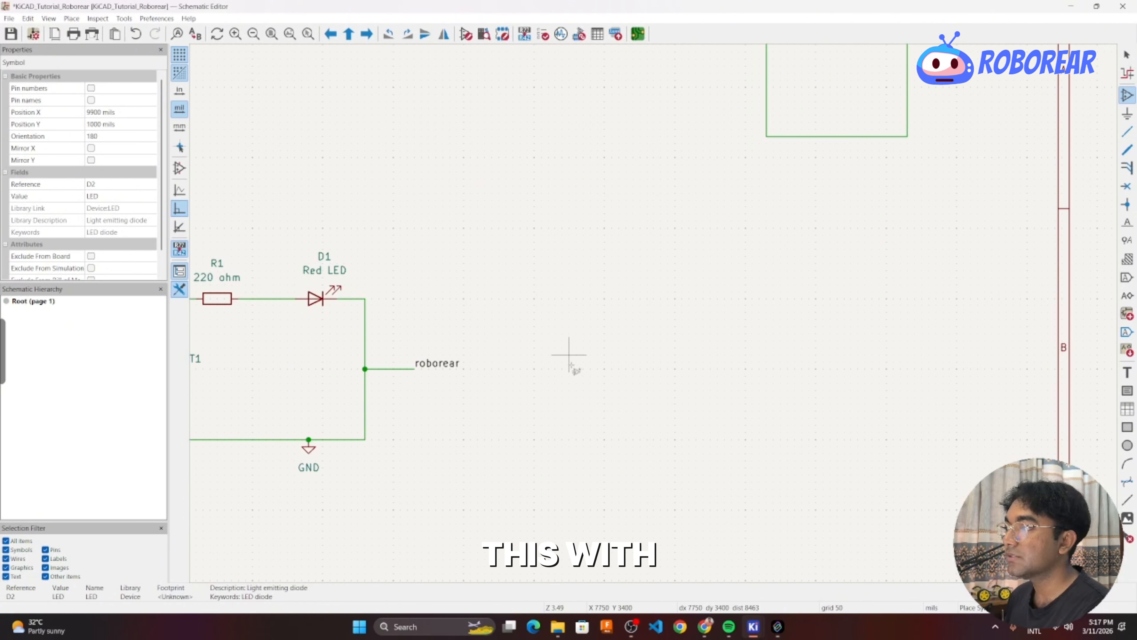
scroll(560, 403, "down", 2)
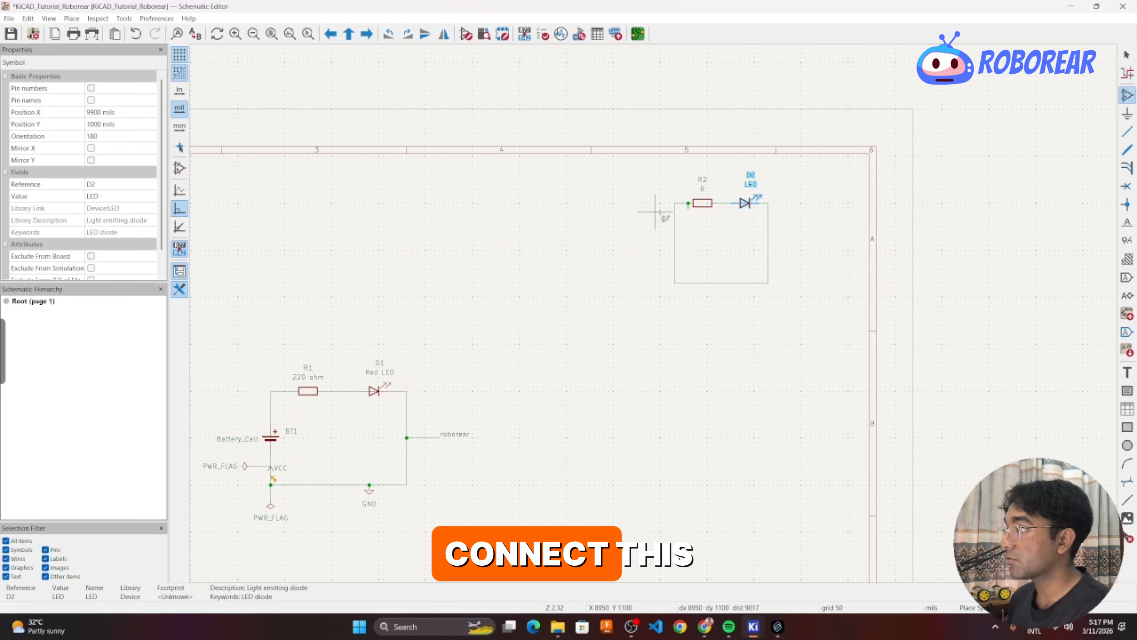
Place a right-justified net label named roborear to the left of the second resistor-LED loop.
scroll(489, 430, "down", 1)
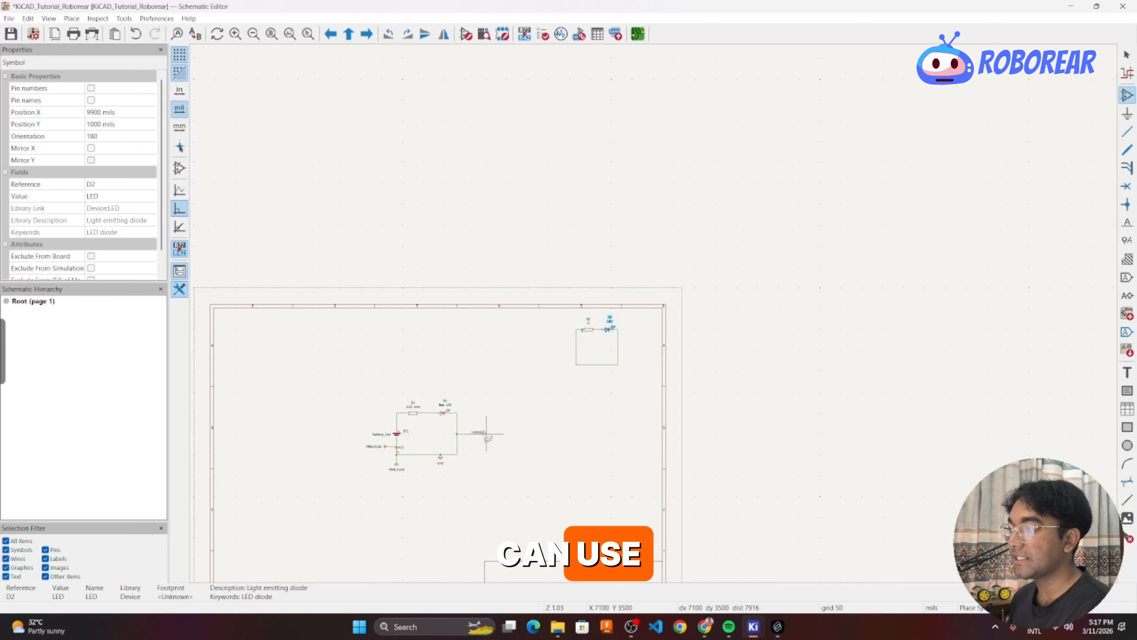
scroll(506, 430, "up", 3)
scroll(589, 368, "up", 2)
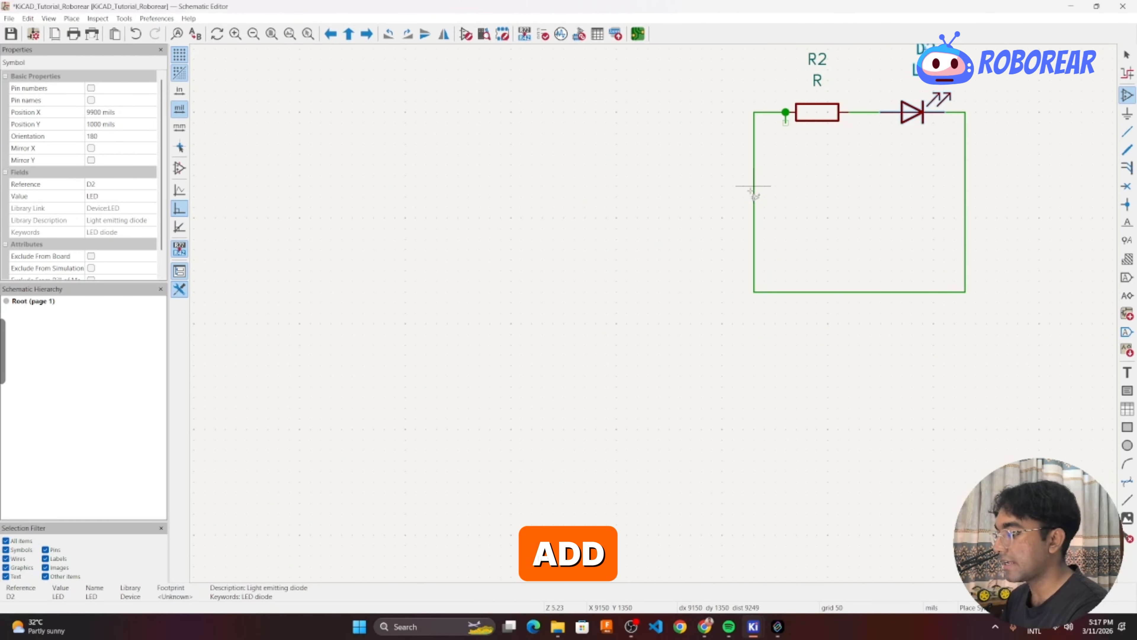
key("l")
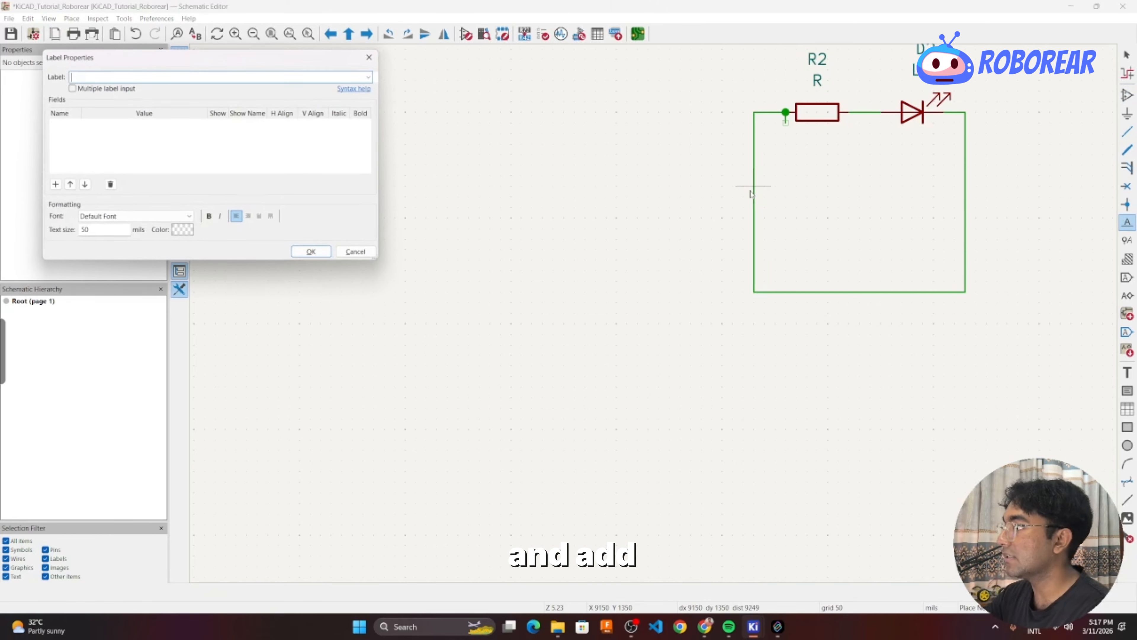
left_click(370, 76)
left_click(81, 110)
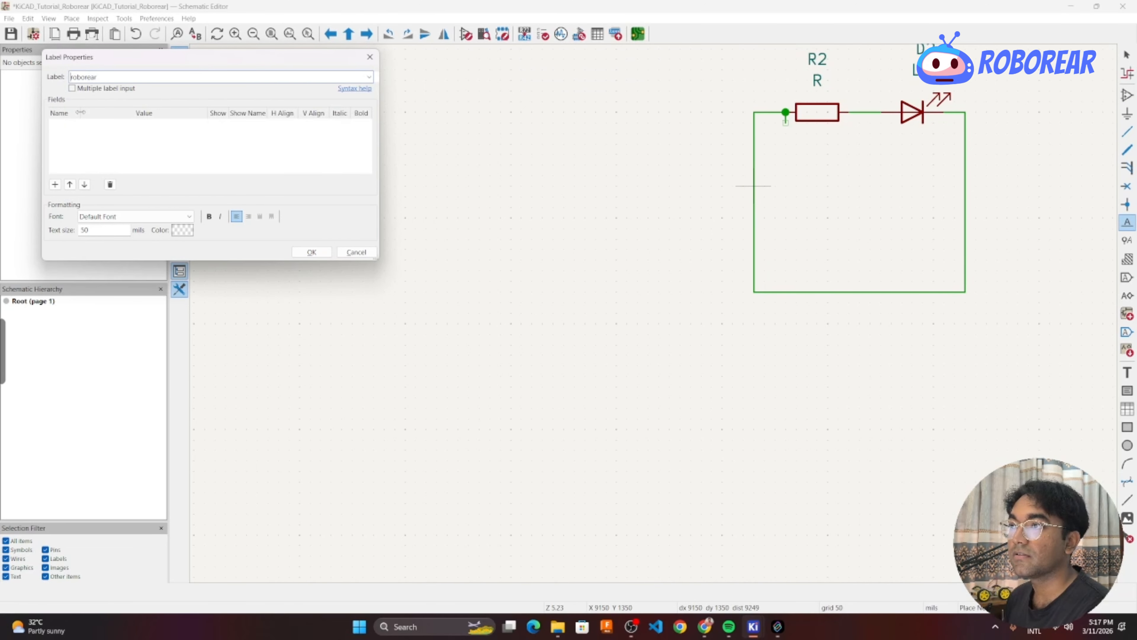
left_click(311, 252)
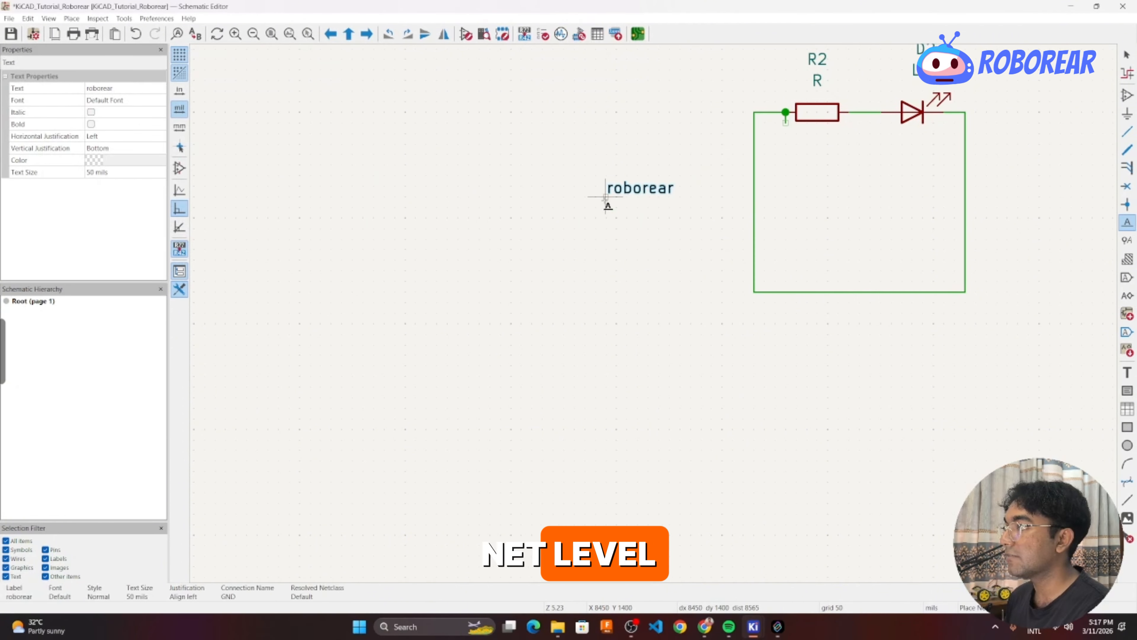
key("r")
key("r")
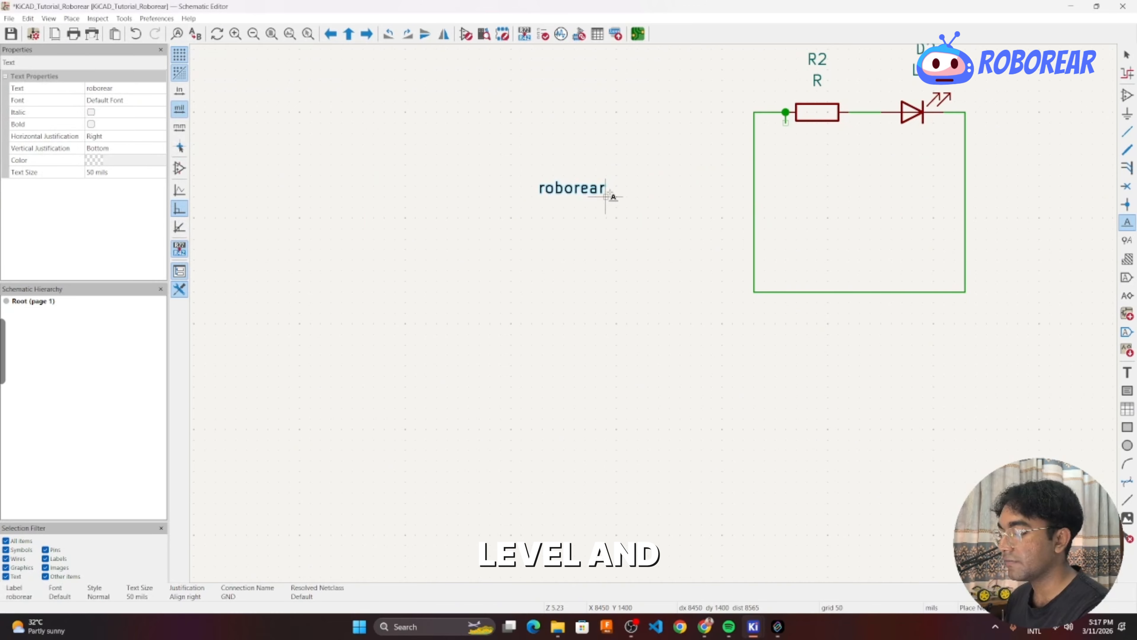
left_click(606, 196)
Wire the new roborear label to the left-hand wire of the second loop.
key("w")
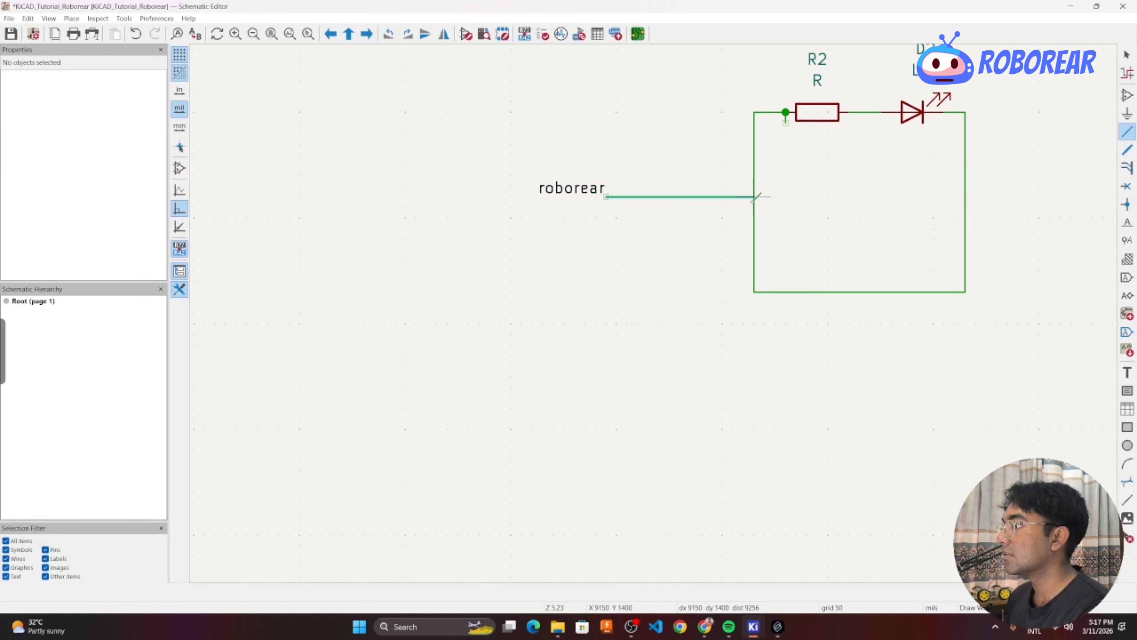
left_click(756, 196)
scroll(651, 280, "down", 5)
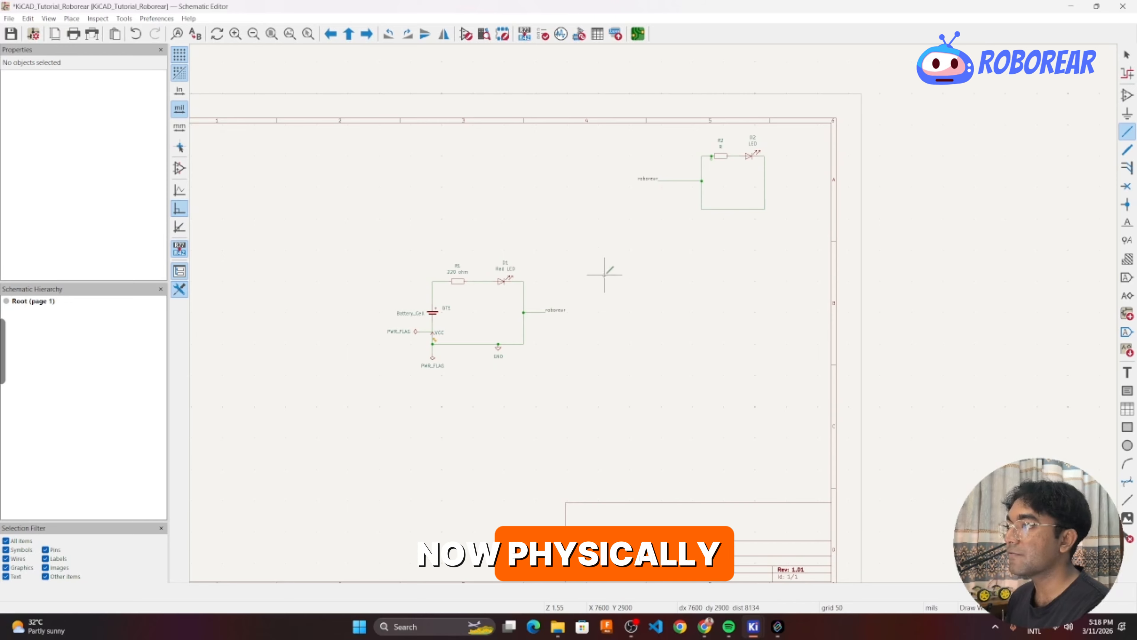
Examine the two separate circuits and their matching roborear net labels.
scroll(604, 266, "up", 2)
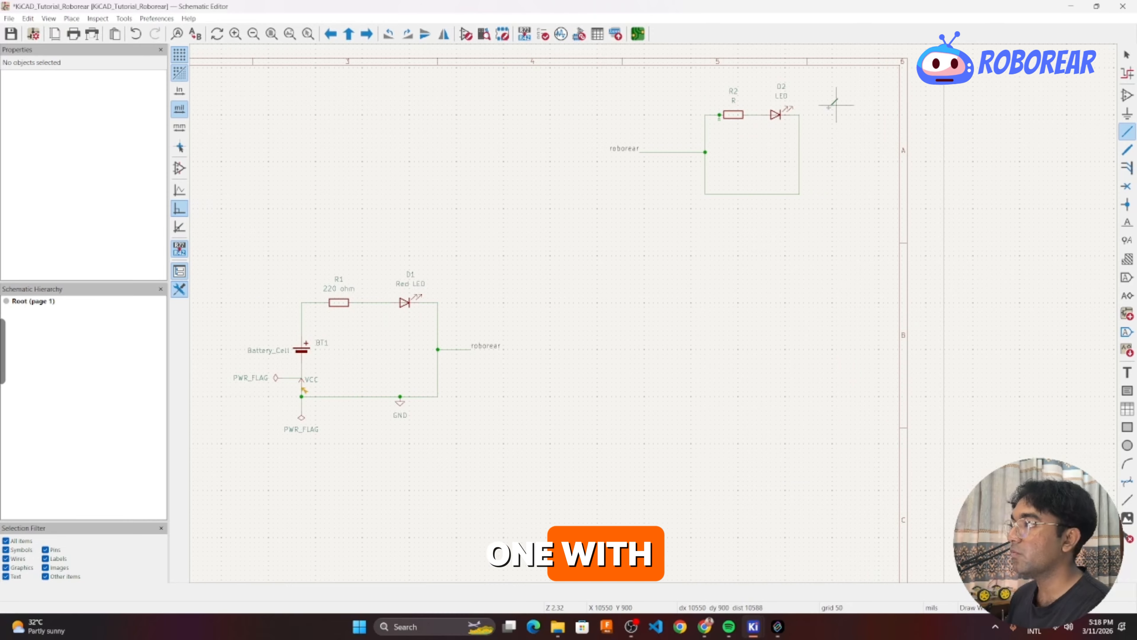
scroll(678, 240, "down", 3)
scroll(584, 259, "up", 3)
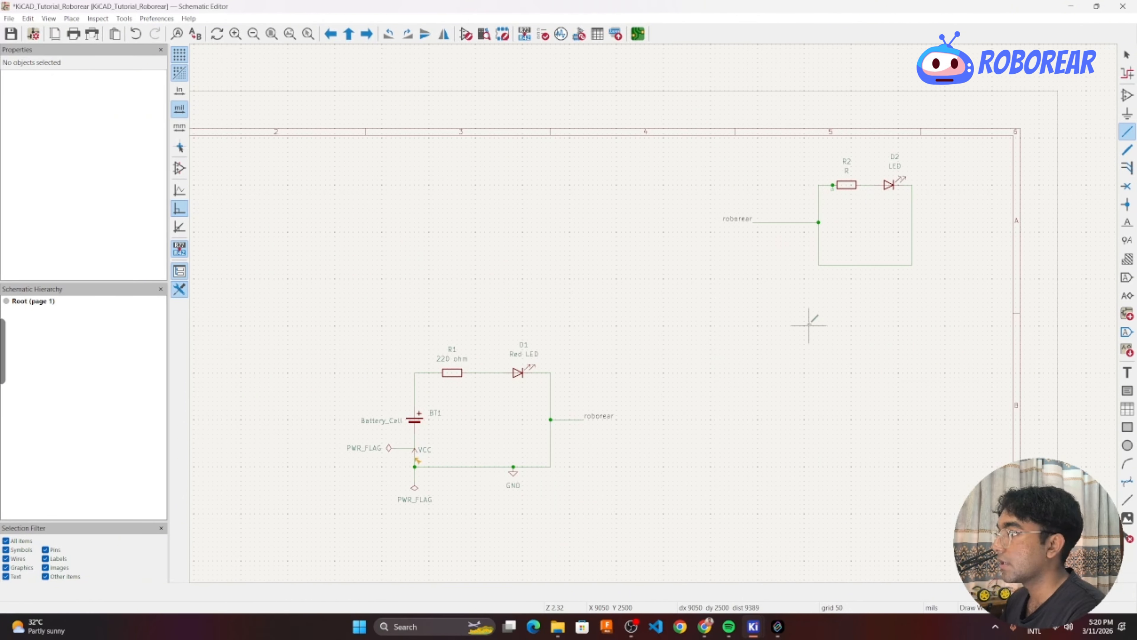
scroll(381, 445, "up", 2)
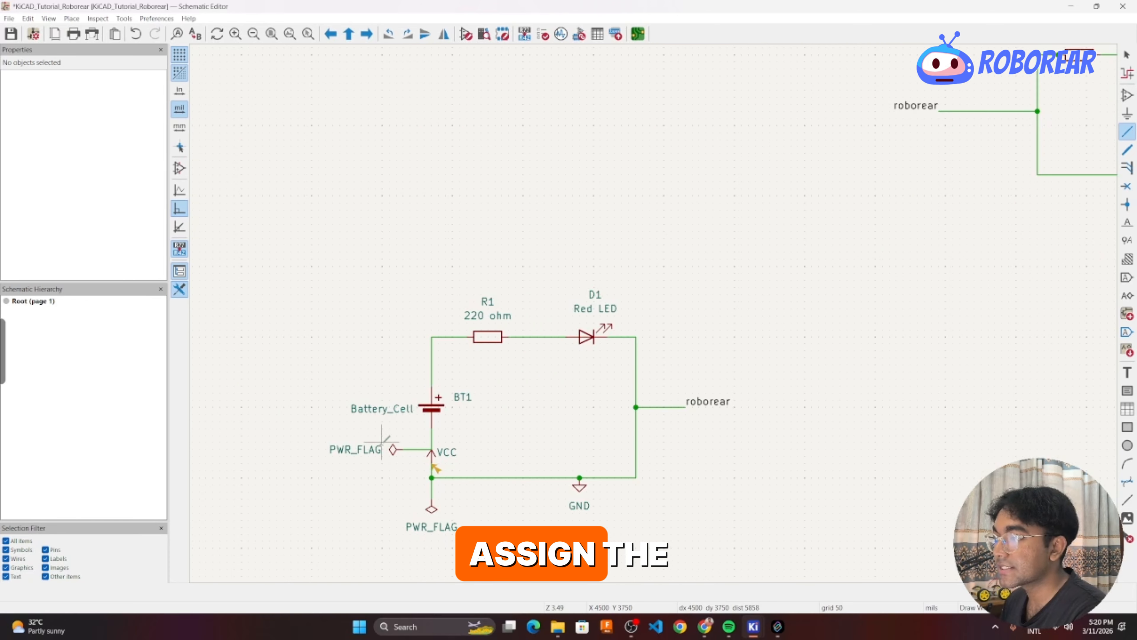
scroll(828, 332, "down", 3)
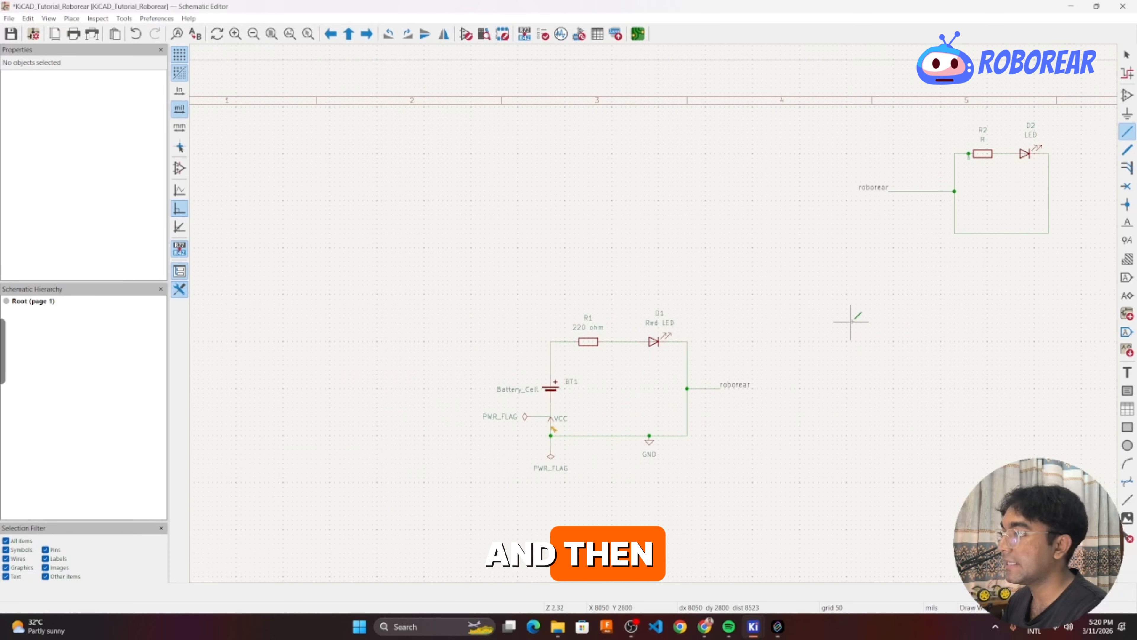
scroll(718, 349, "up", 1)
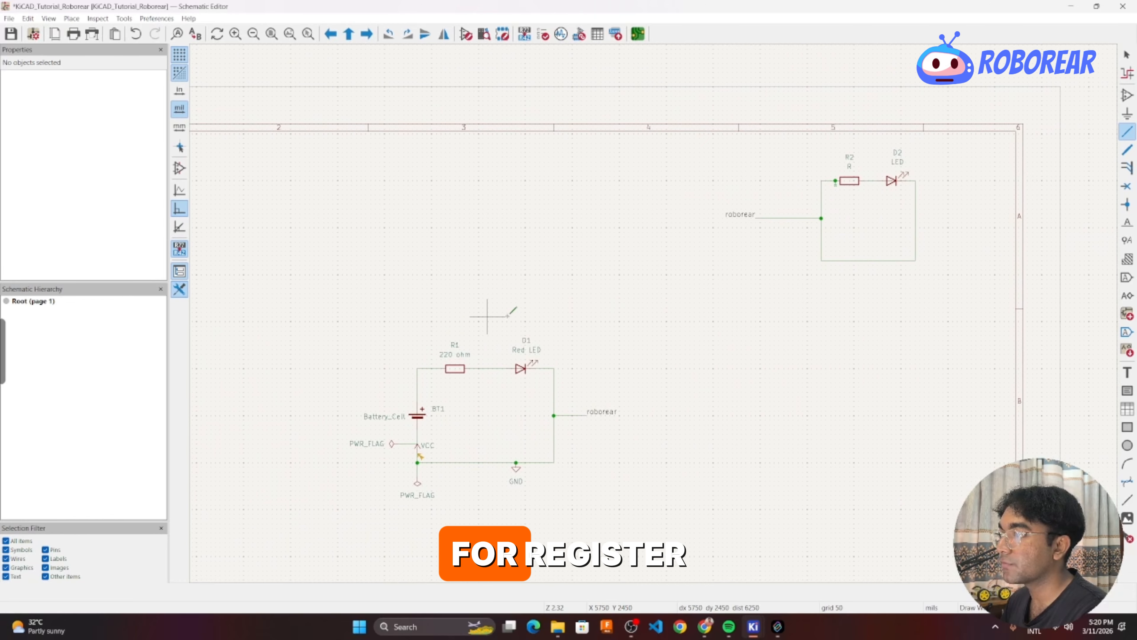
scroll(940, 345, "up", 2)
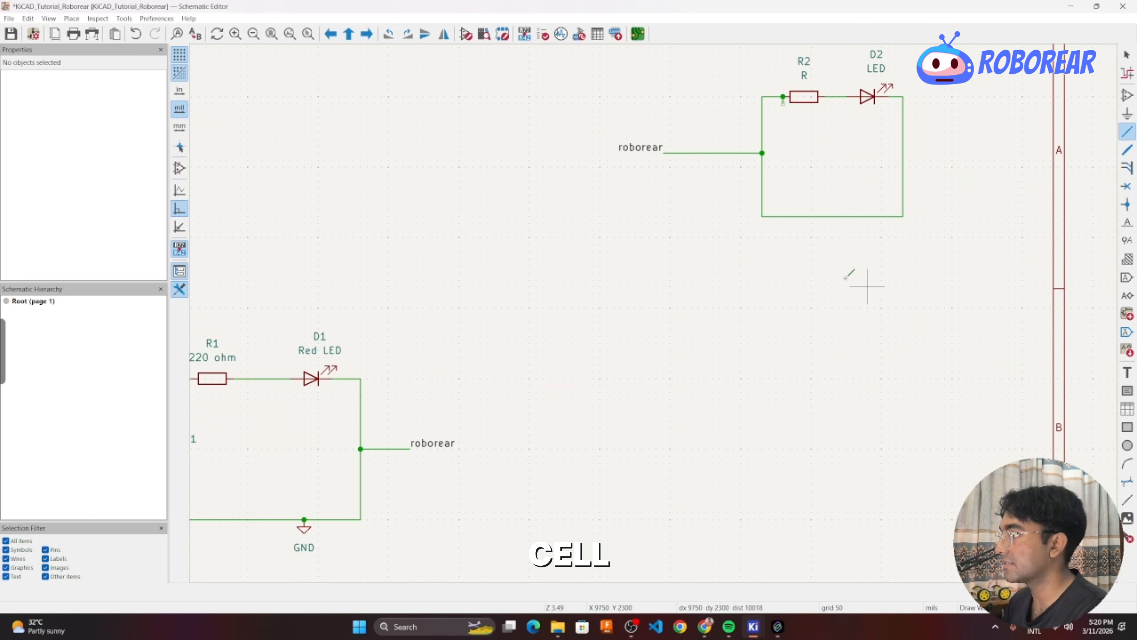
scroll(757, 244, "down", 2)
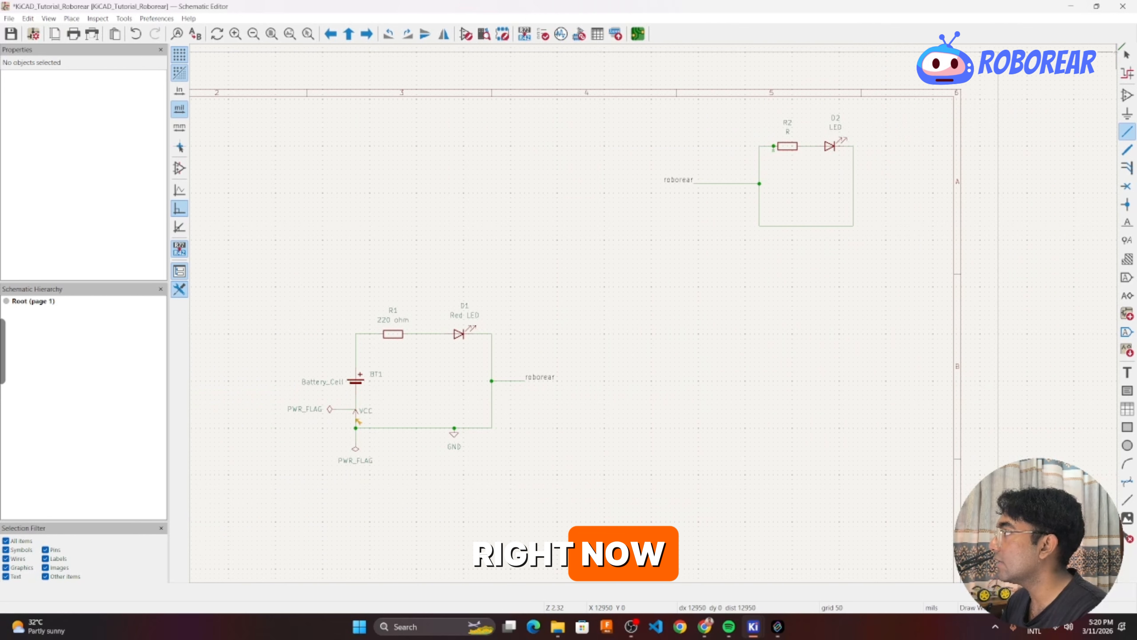
Delete the entire second resistor-LED circuit together with its roborear label and connecting wire.
left_click_drag(640, 106, 954, 308)
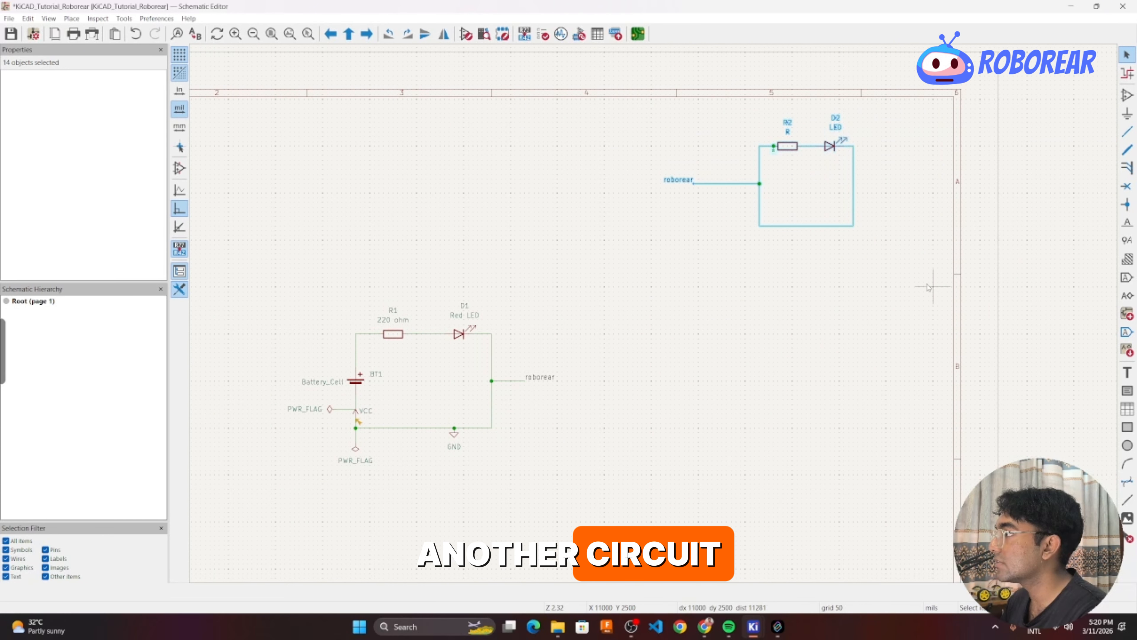
key("Delete")
scroll(877, 305, "down", 3)
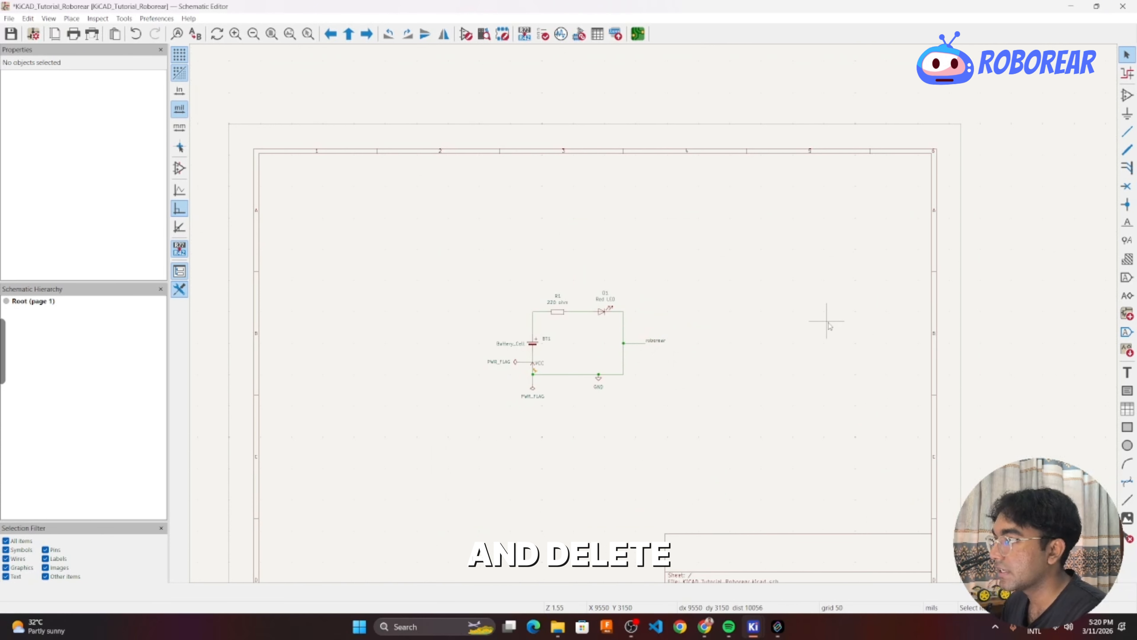
Delete the remaining roborear label and its wire stub on the right side of the battery circuit.
scroll(339, 368, "up", 4)
left_click(437, 362)
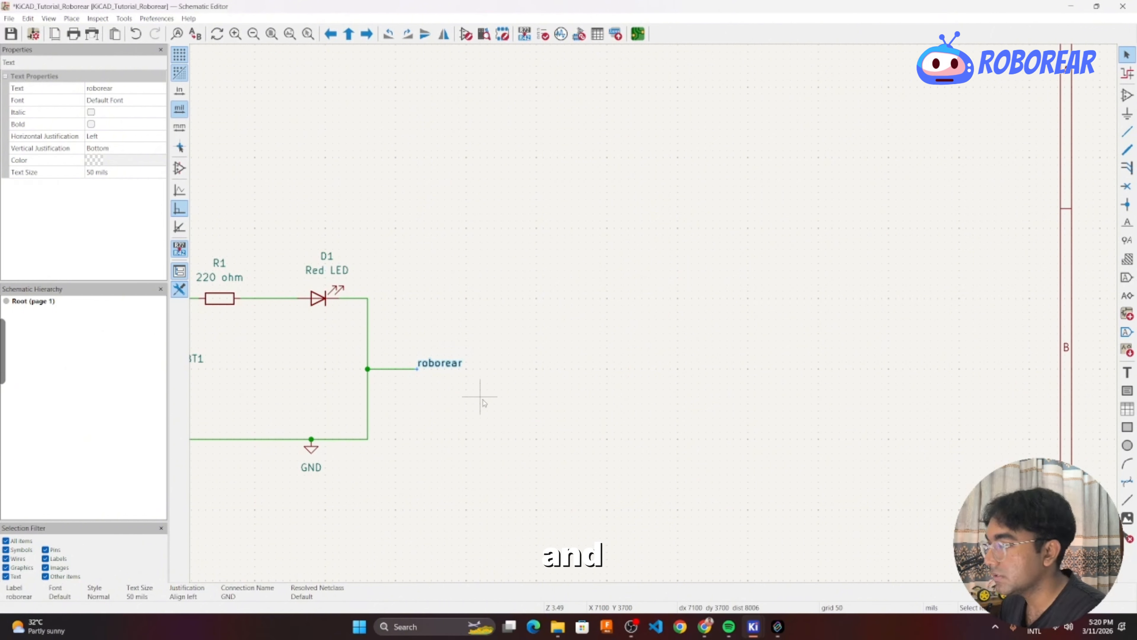
key("Delete")
left_click_drag(360, 358, 448, 378)
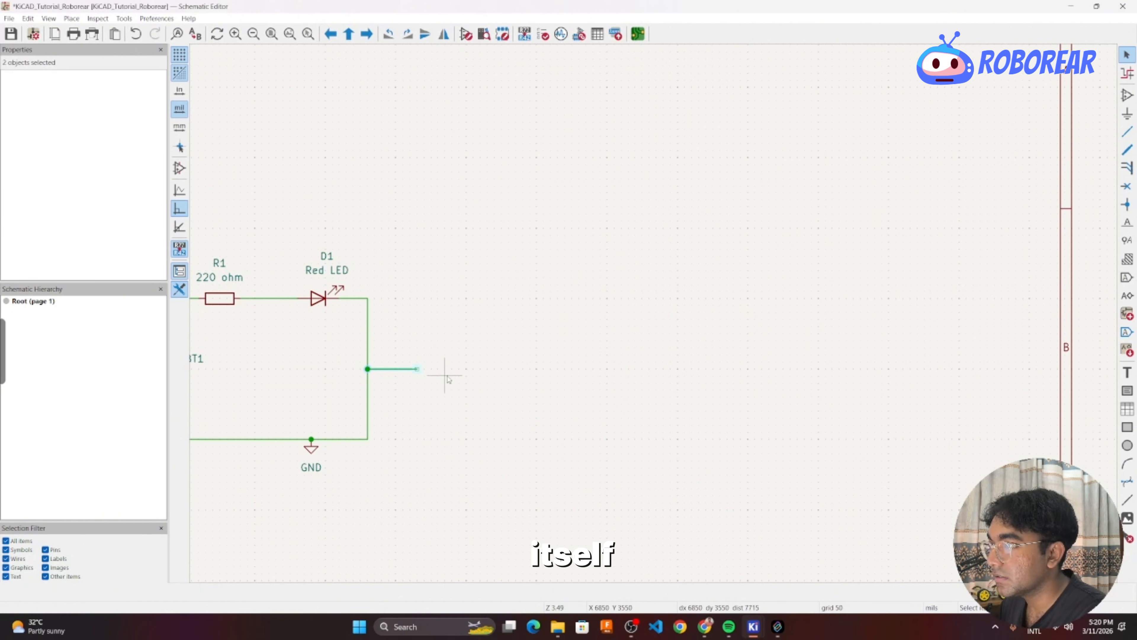
key("Delete")
middle_click_drag(448, 371, 673, 373)
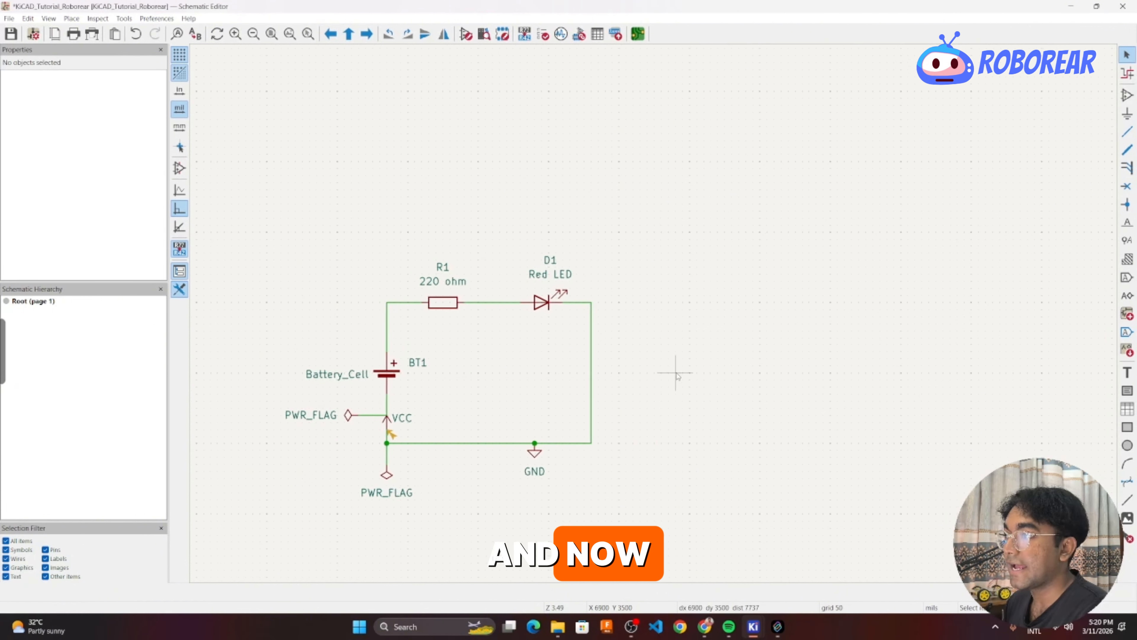
Set the battery cell's value to 3 volt and move the value text close to the battery symbol.
double_click(344, 376)
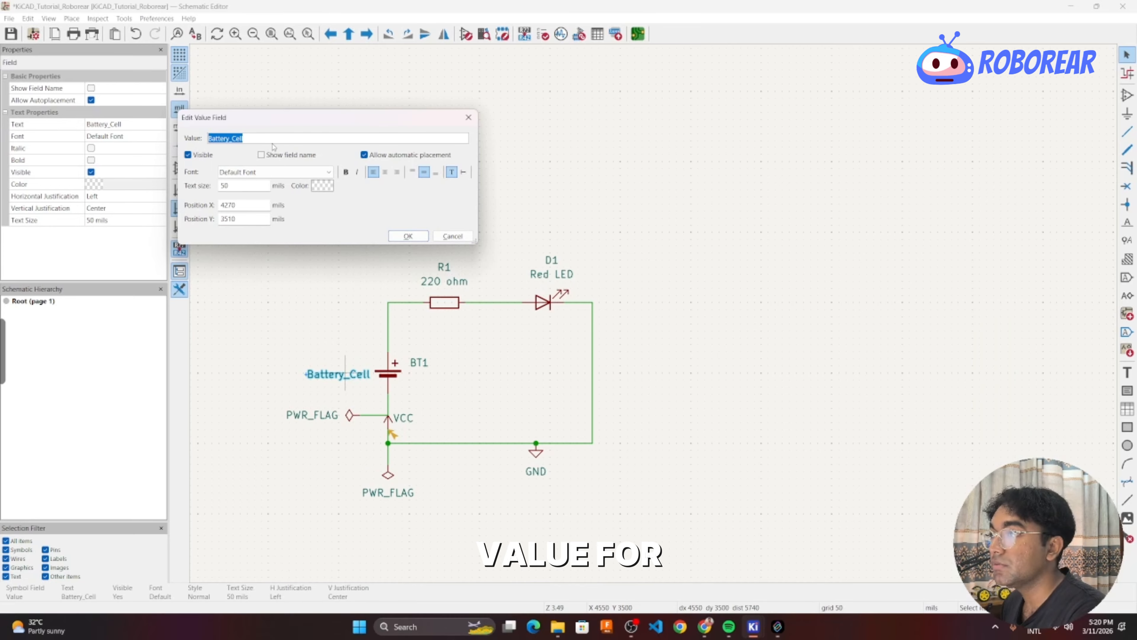
type("3 volt")
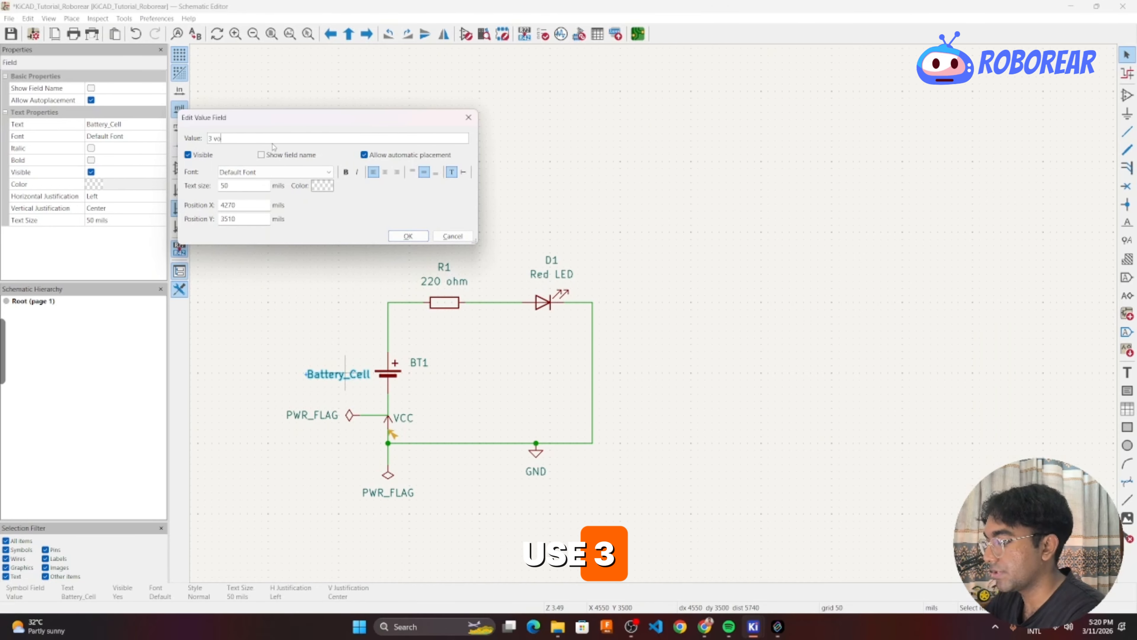
left_click(408, 236)
scroll(304, 383, "up", 2)
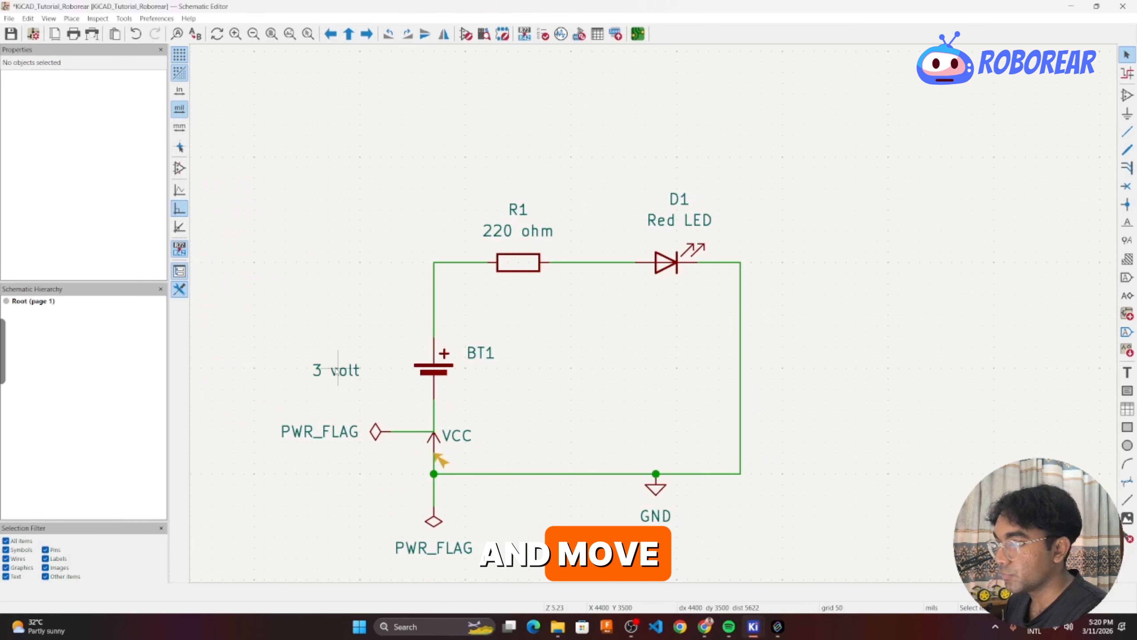
left_click_drag(304, 383, 368, 379)
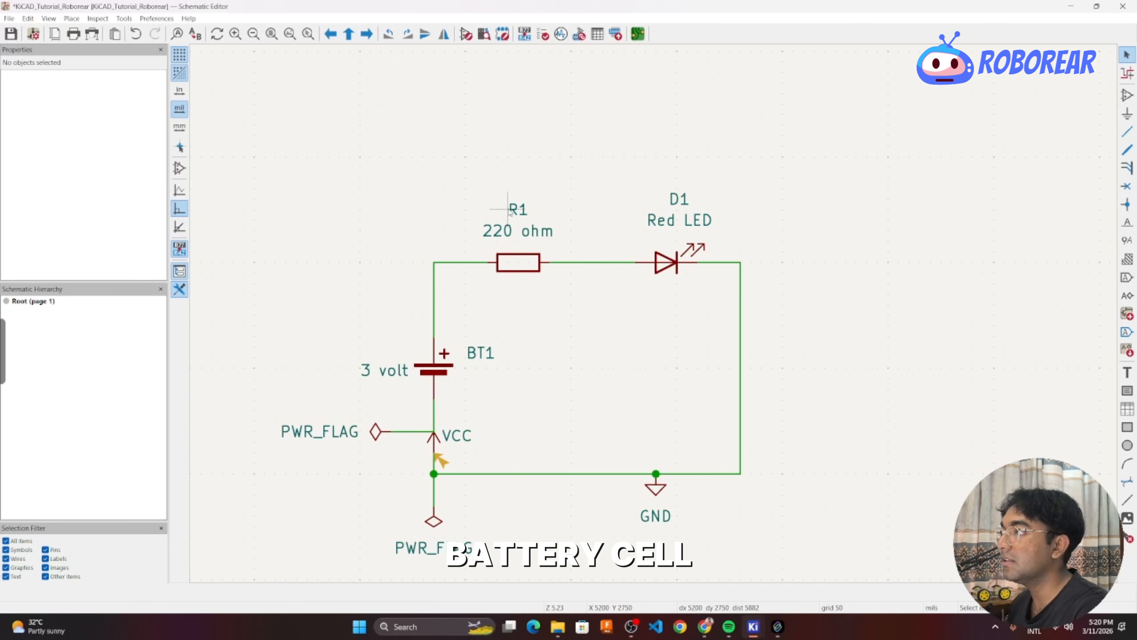
Open the footprint chooser for resistor R1 from the Footprint field of its symbol properties.
key("e")
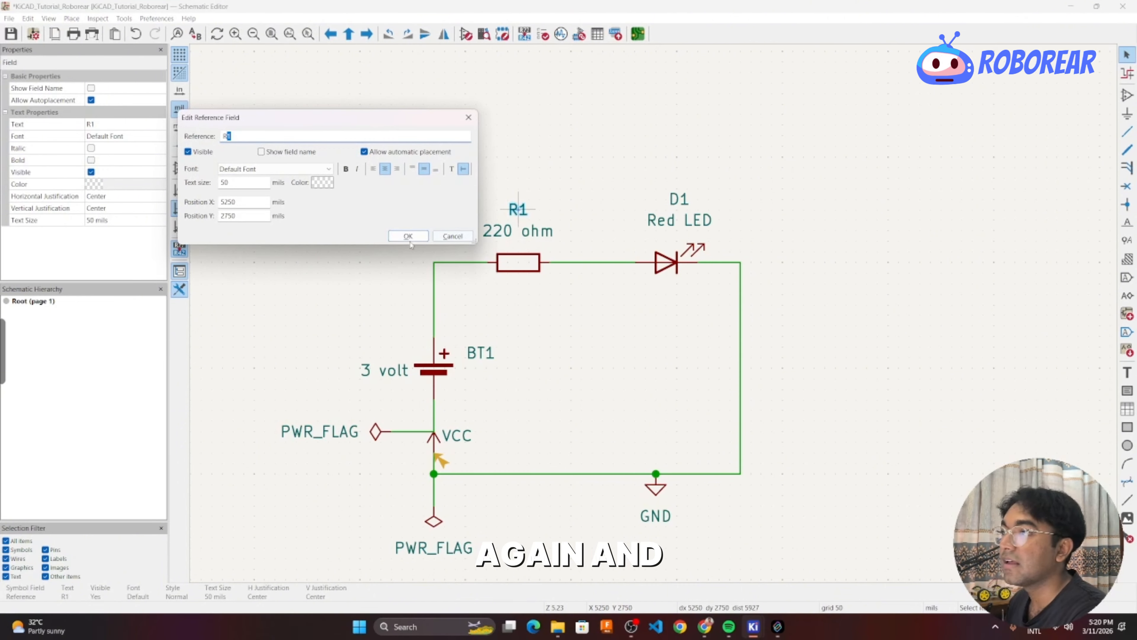
left_click(464, 238)
key("e")
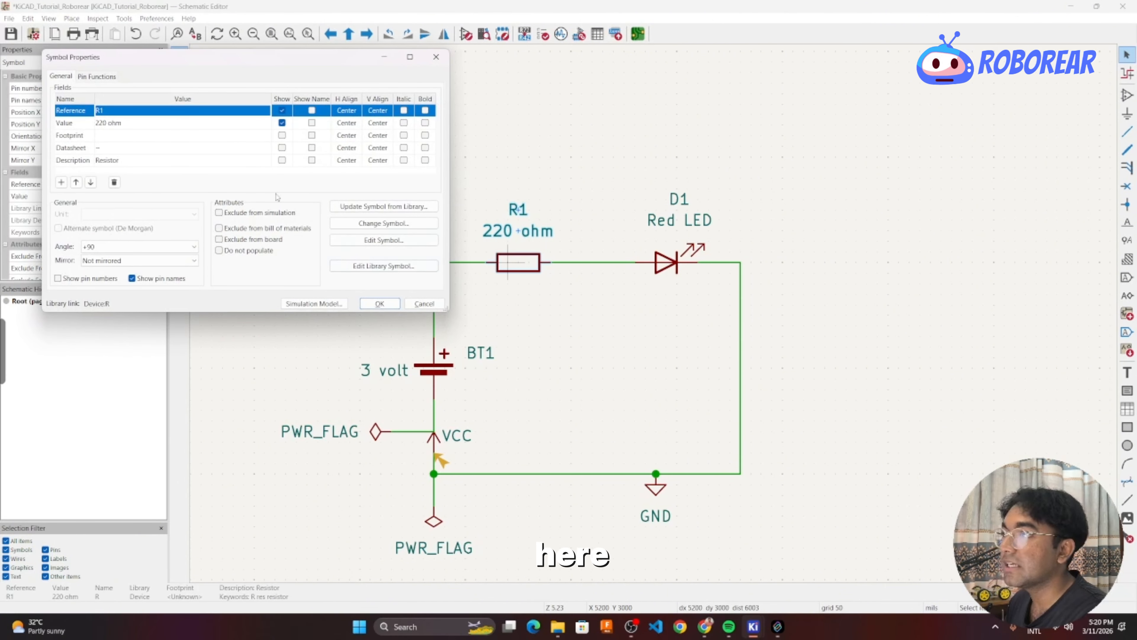
left_click(67, 139)
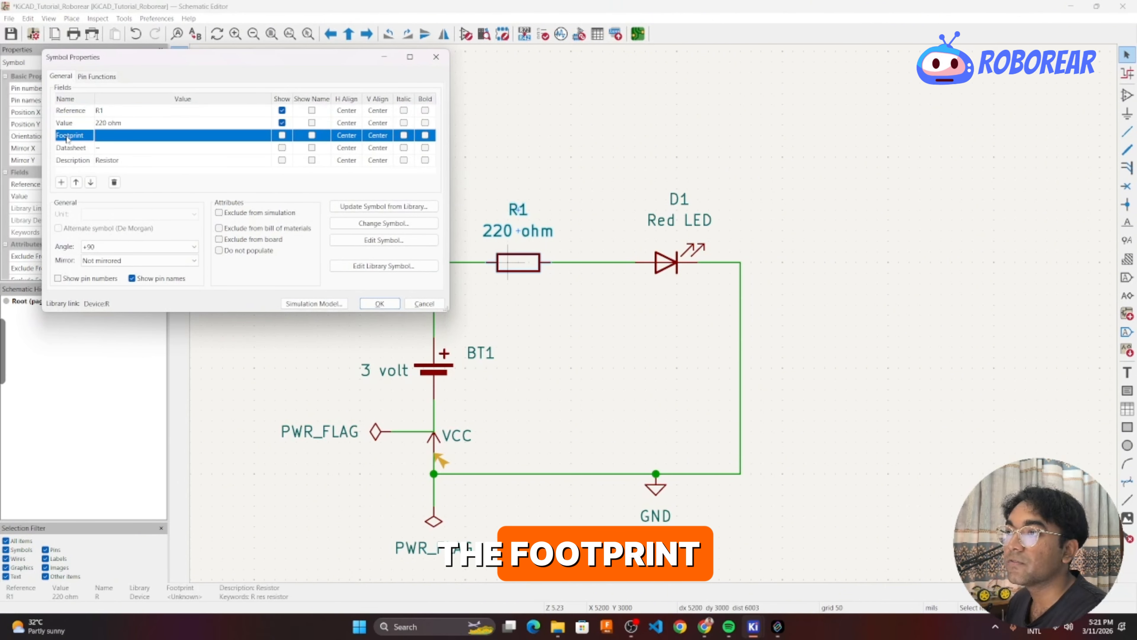
left_click(186, 138)
left_click(264, 136)
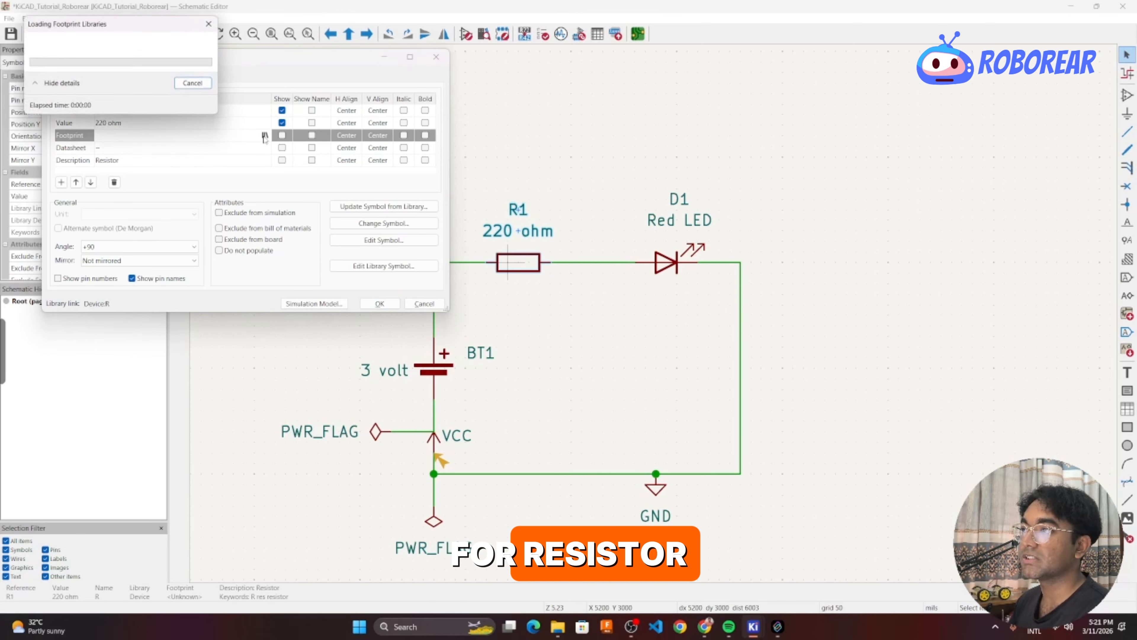
left_click(211, 165)
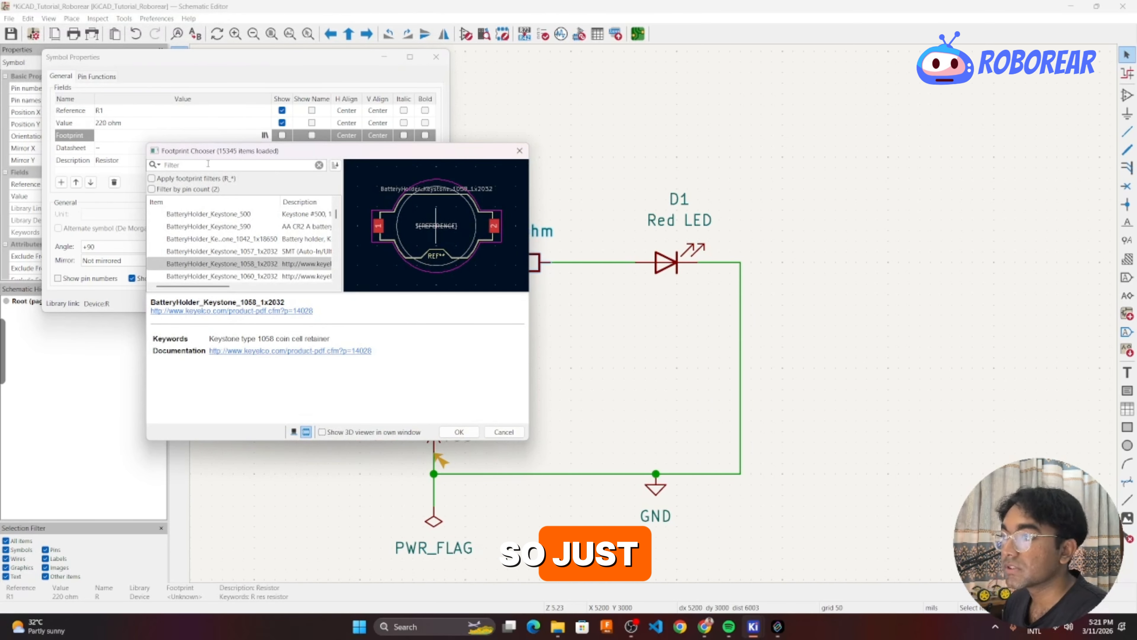
Filter the footprints by r, browse the resistor arrays and preview R_Array_SIP12.
type("r")
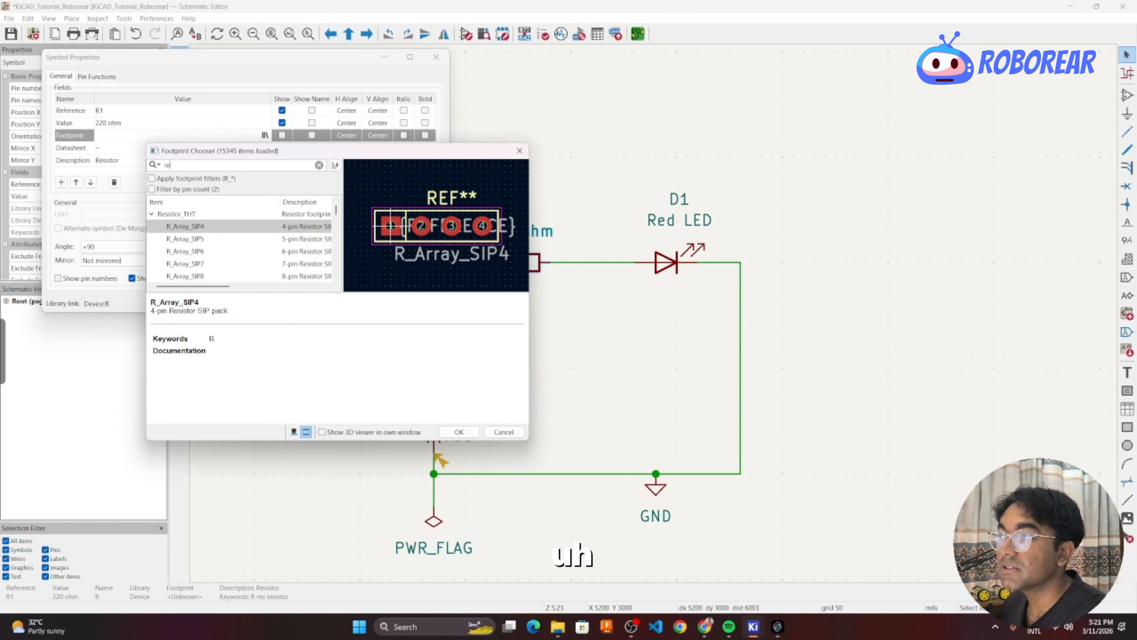
type("e")
key("BackSpace")
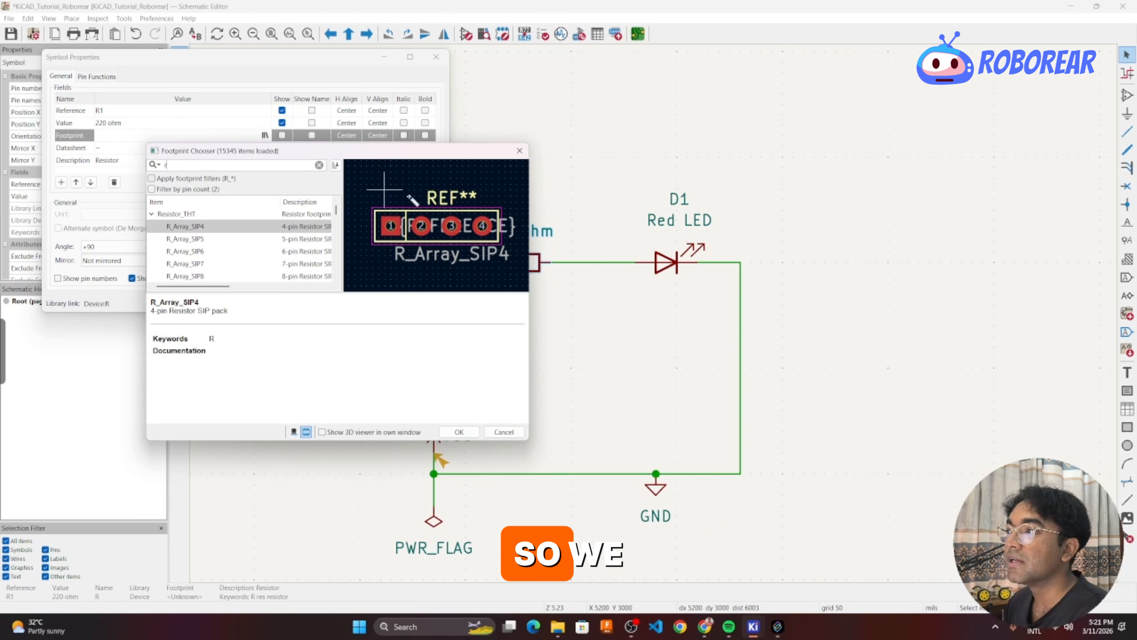
left_click_drag(443, 154, 330, 143)
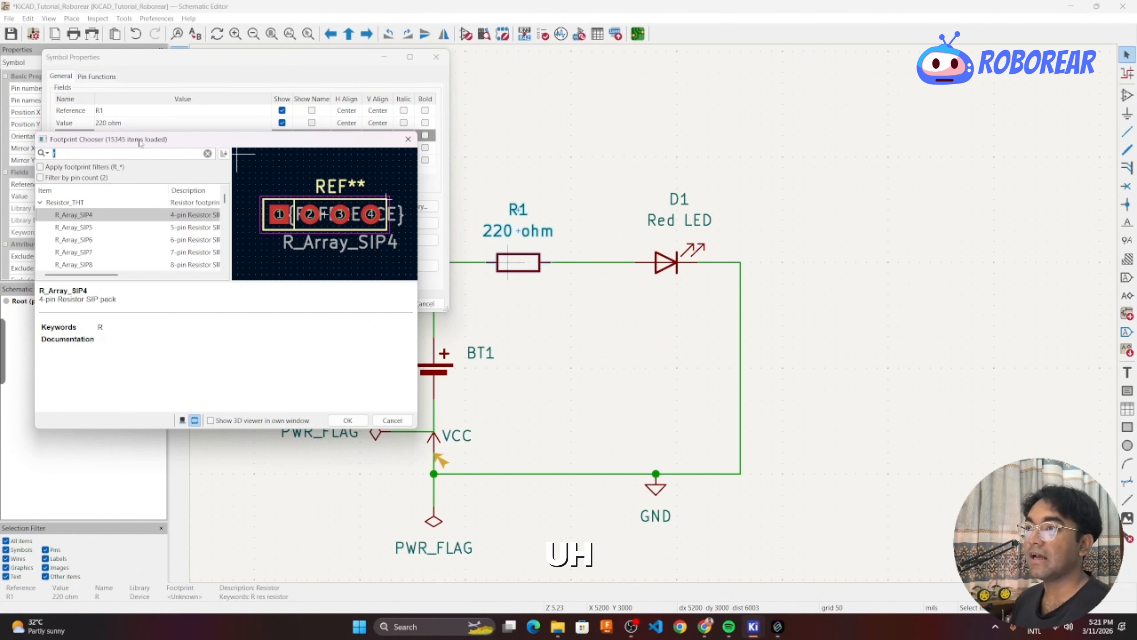
scroll(117, 248, "down", 2)
left_click(89, 240)
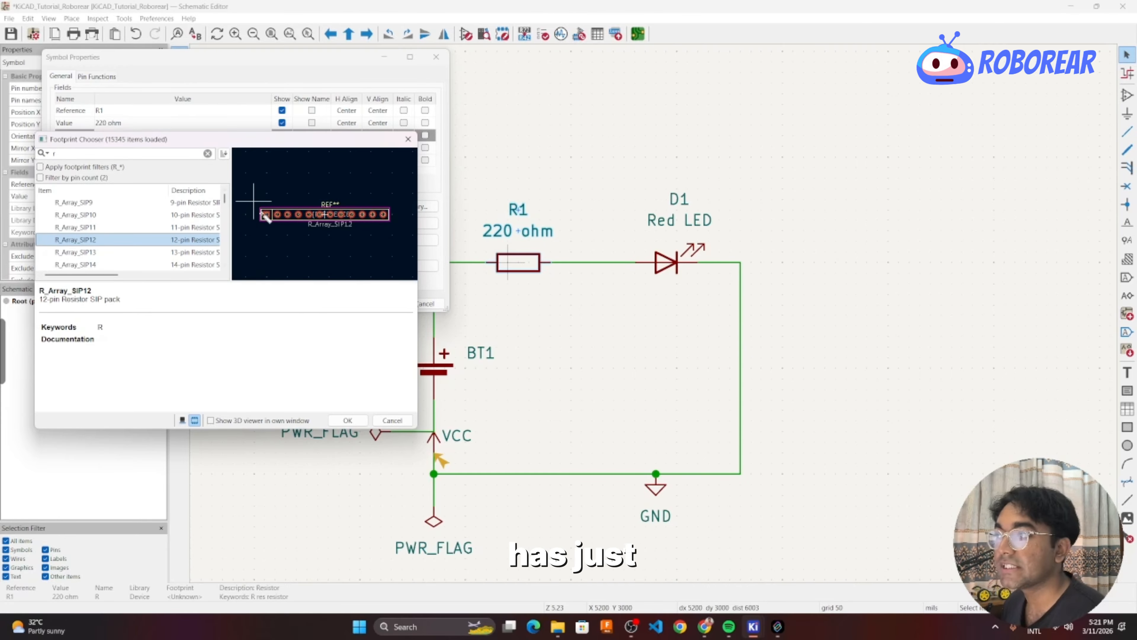
Assign the footprint R_Axial_DIN0309_L9.0mm_D3.2mm_P12.70mm_Horizontal to resistor R1 and apply the symbol properties.
scroll(165, 242, "up", 2)
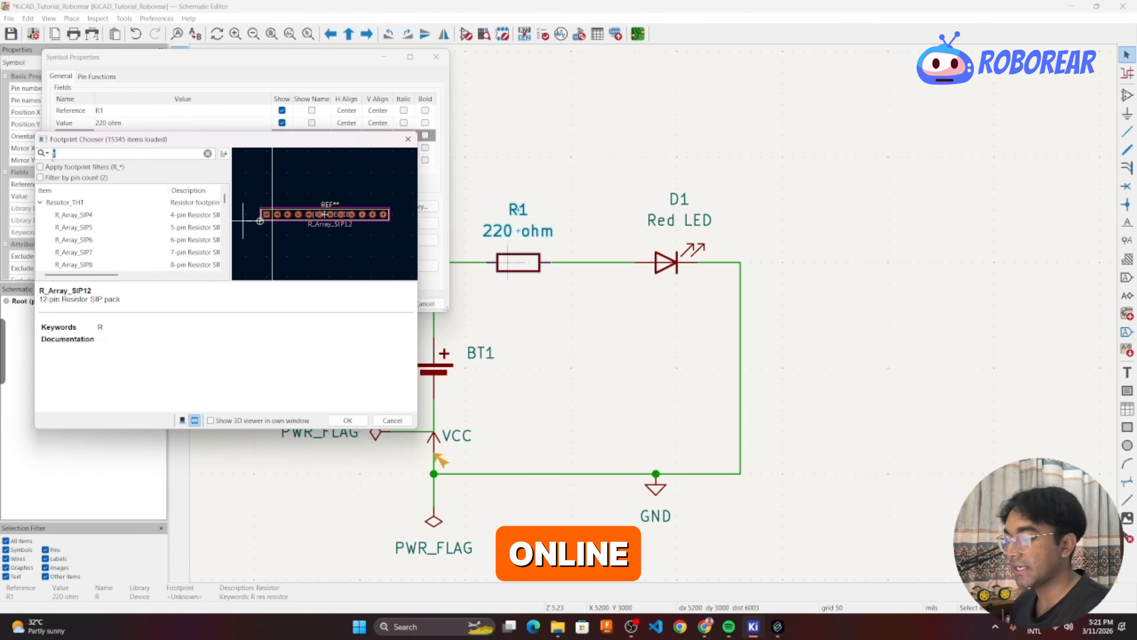
type("R_Axial_DIN0309_L9.0mm_D3.2mm_P12.70mm_Horizontal")
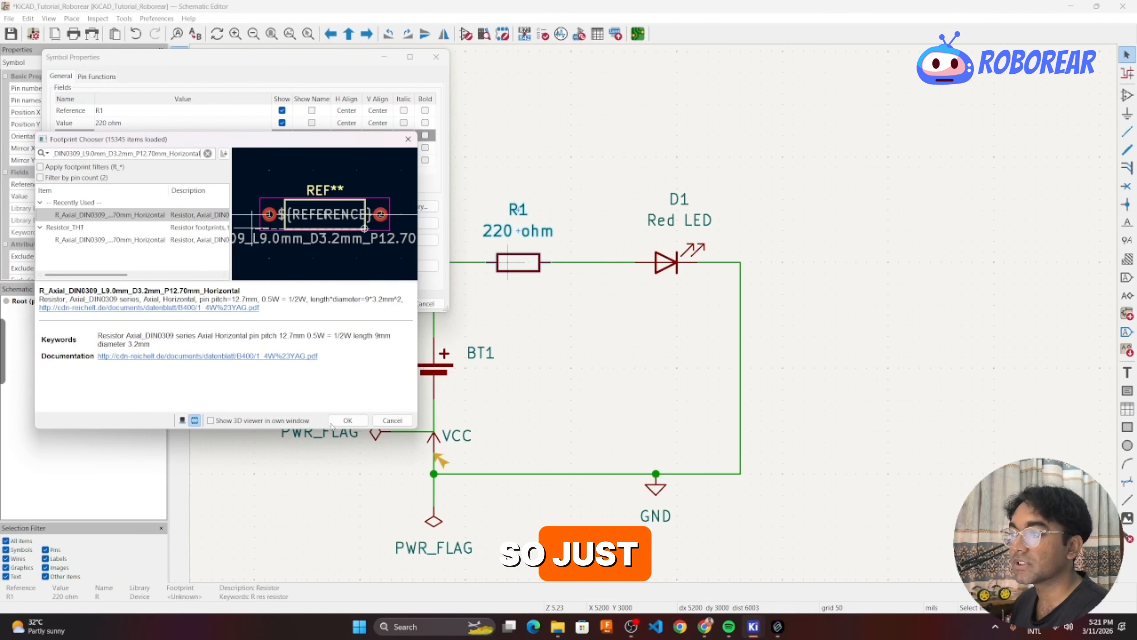
left_click(344, 421)
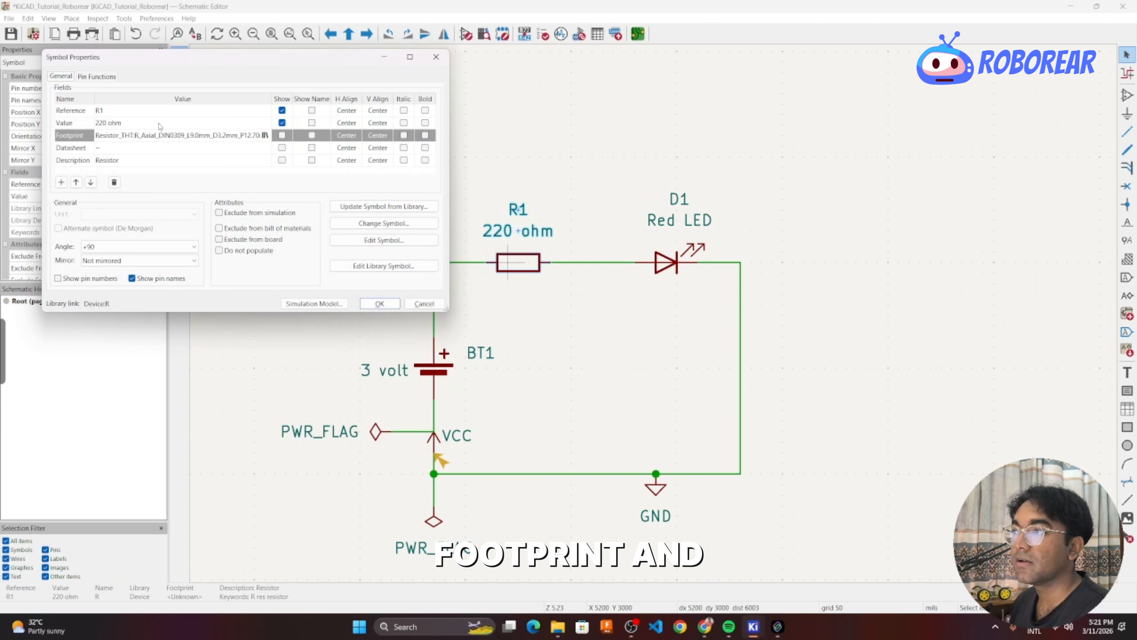
left_click(379, 303)
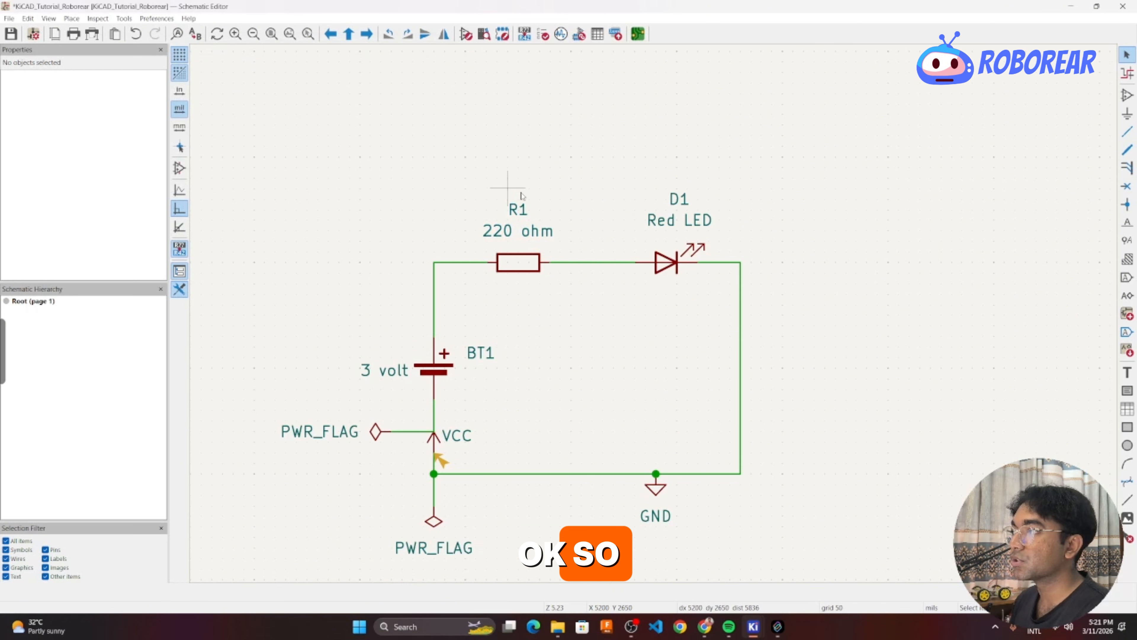
scroll(541, 253, "down", 2)
scroll(540, 254, "up", 2)
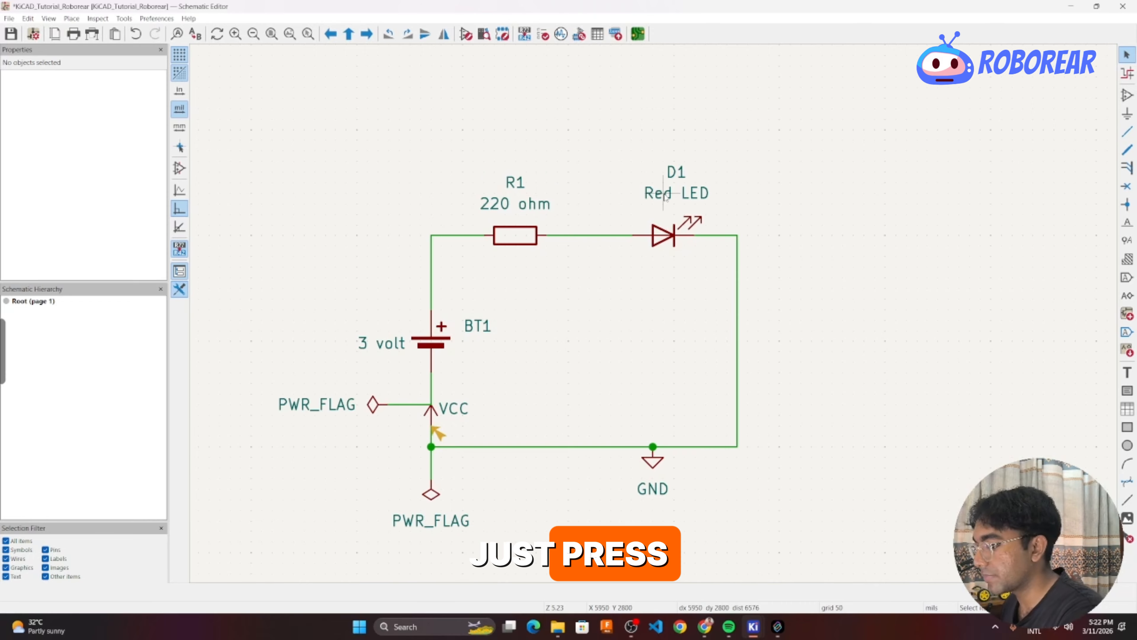
key("v")
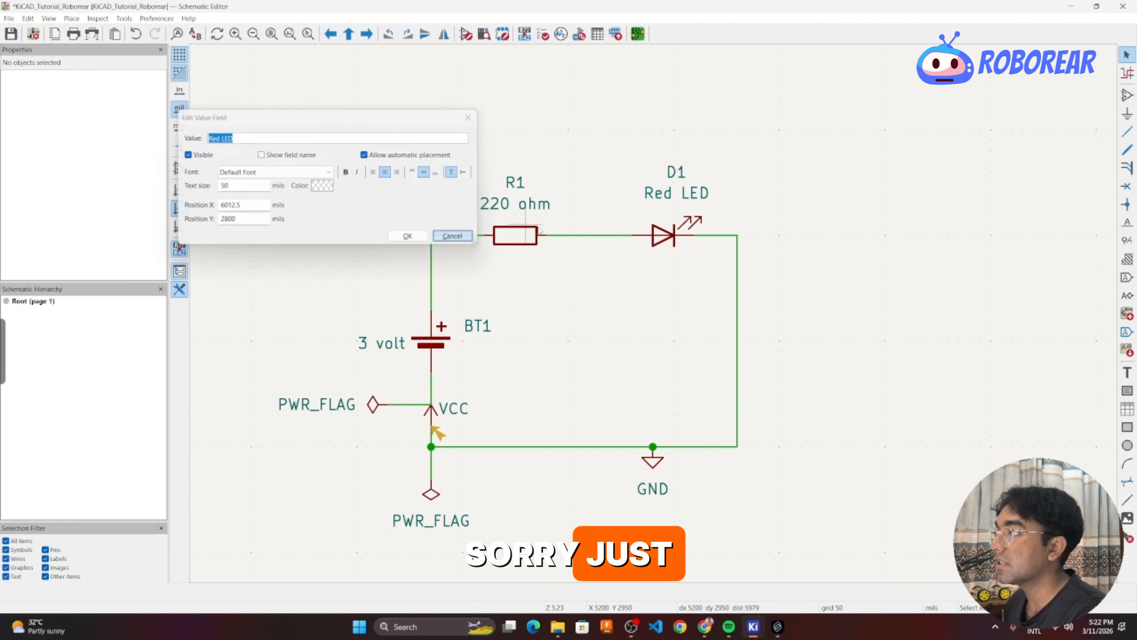
left_click(451, 235)
Search the footprints for led, assign LED_D5.0mm to the red LED D1, and apply its symbol properties.
key("e")
left_click(232, 136)
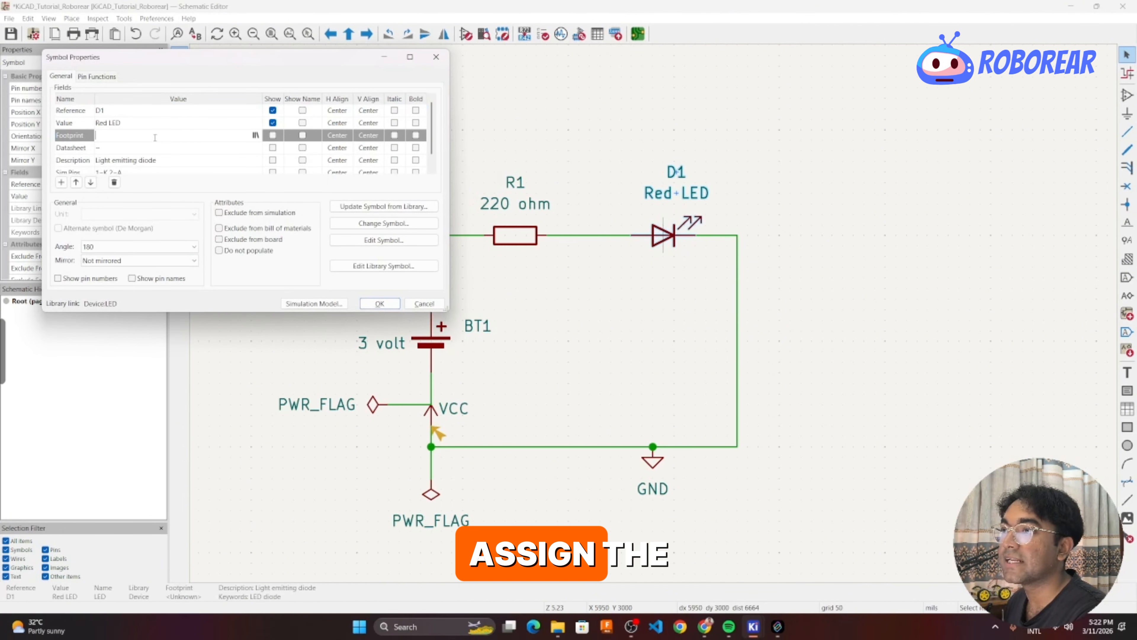
left_click(256, 135)
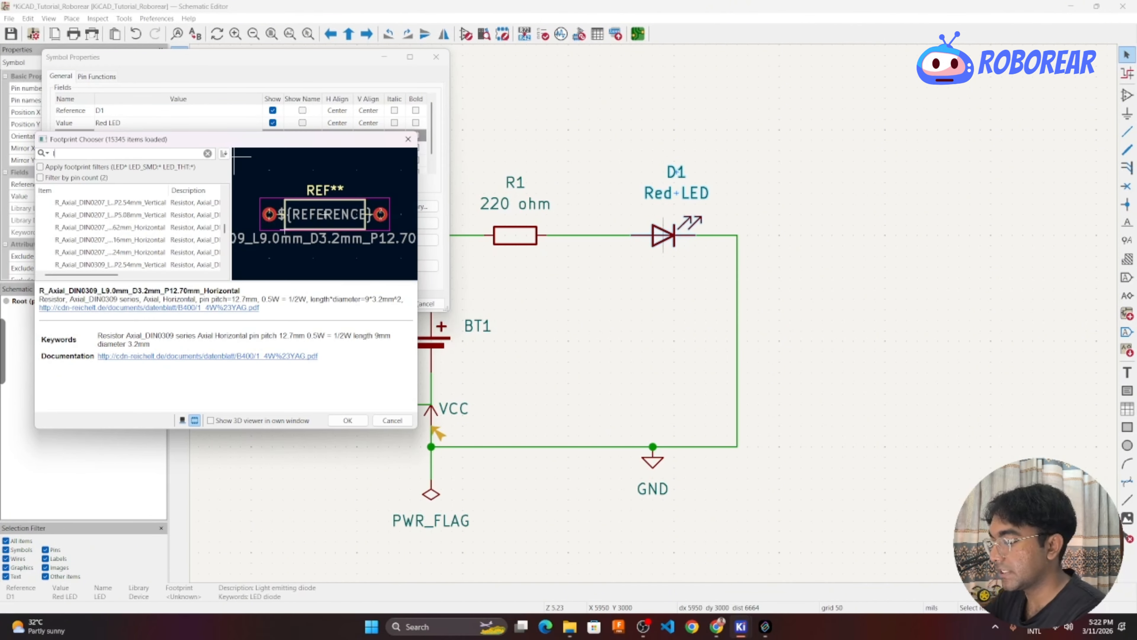
type("led")
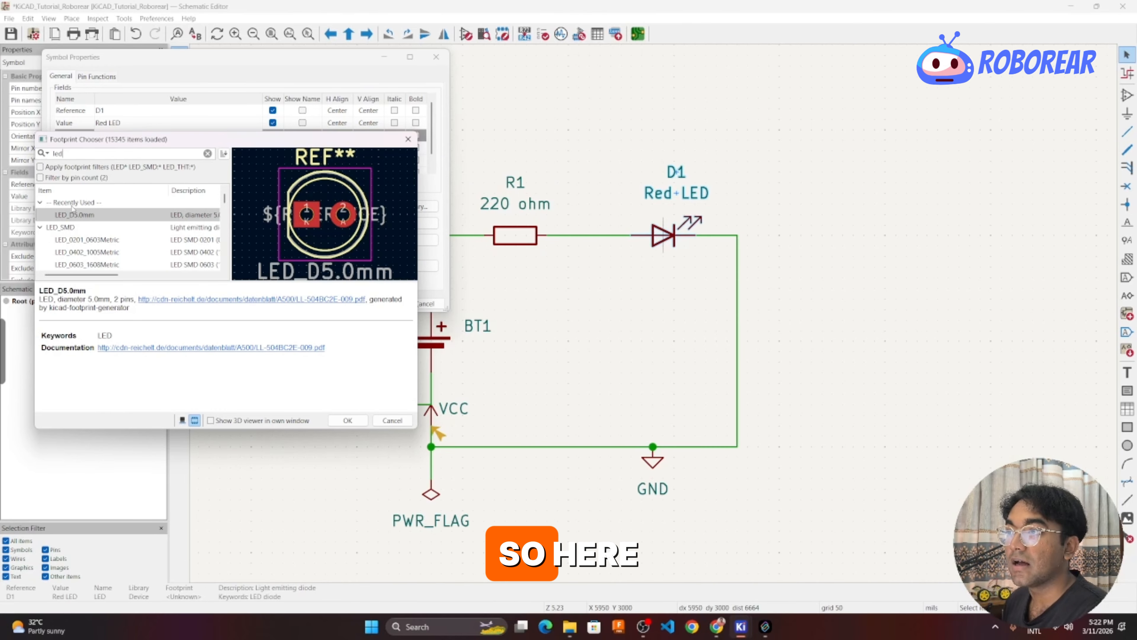
left_click(70, 216)
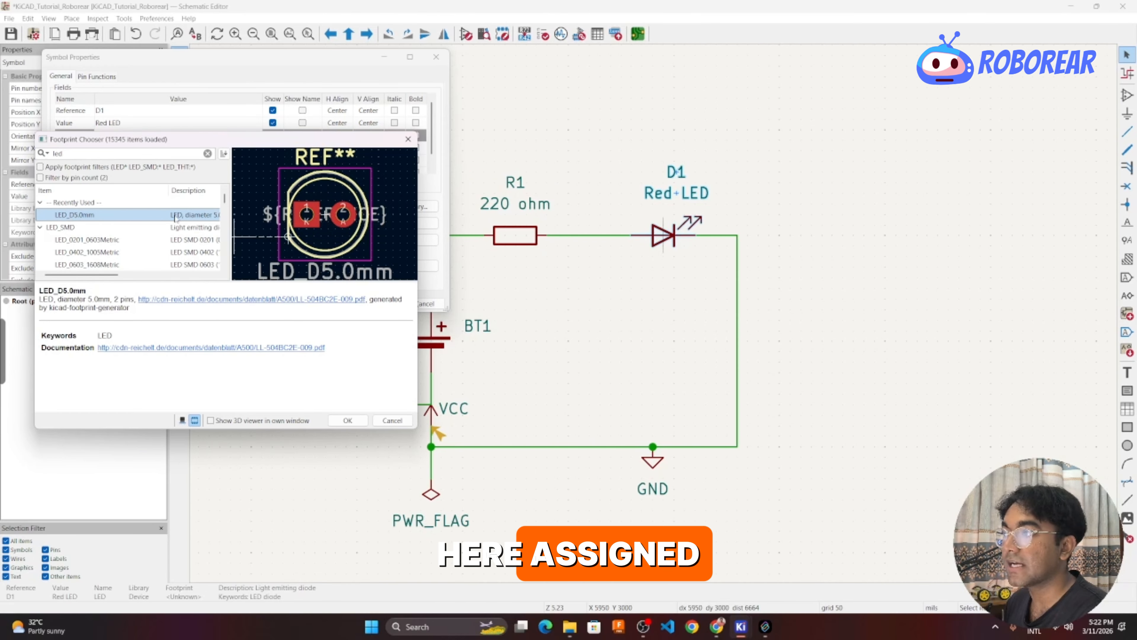
left_click(346, 420)
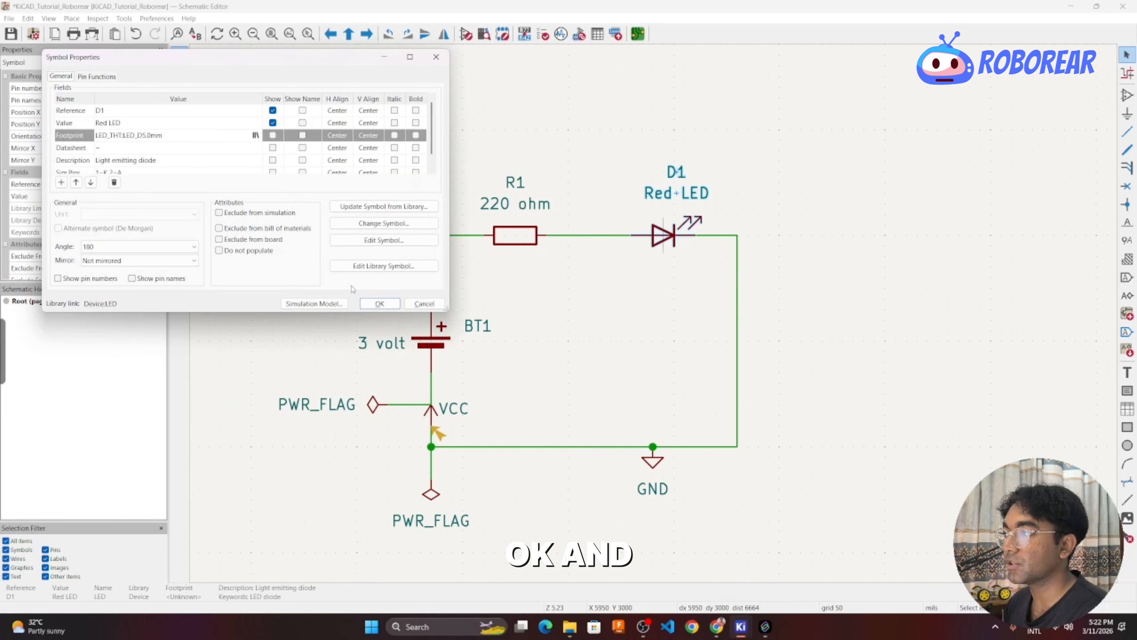
left_click(380, 304)
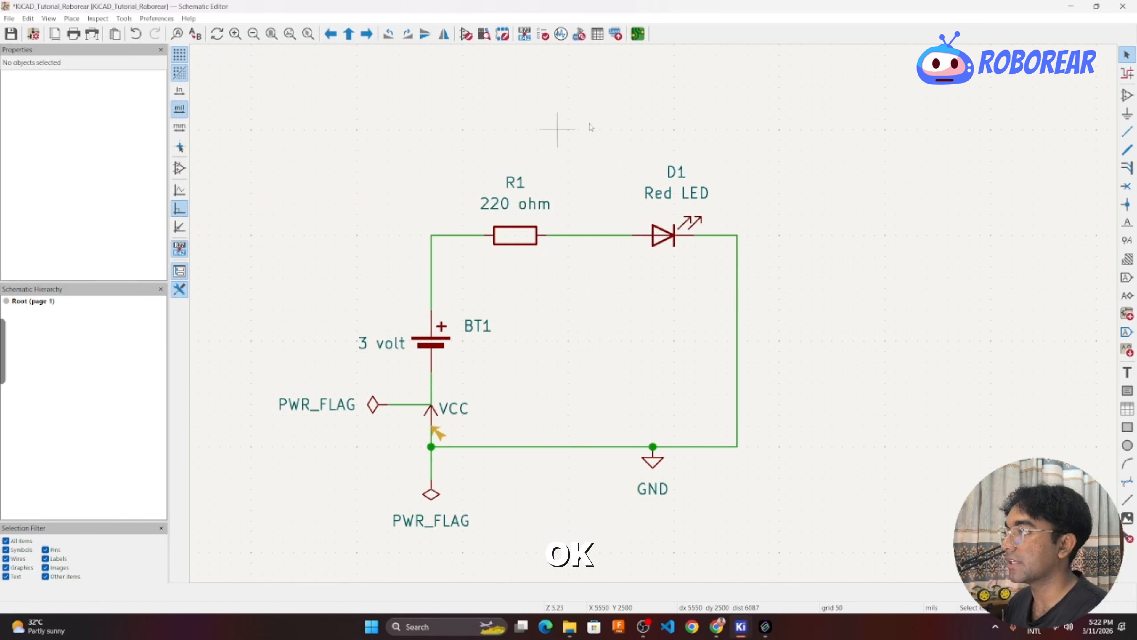
Check the footprint assigned to D1 in its symbol properties and close them without changes.
double_click(666, 239)
left_click(86, 134)
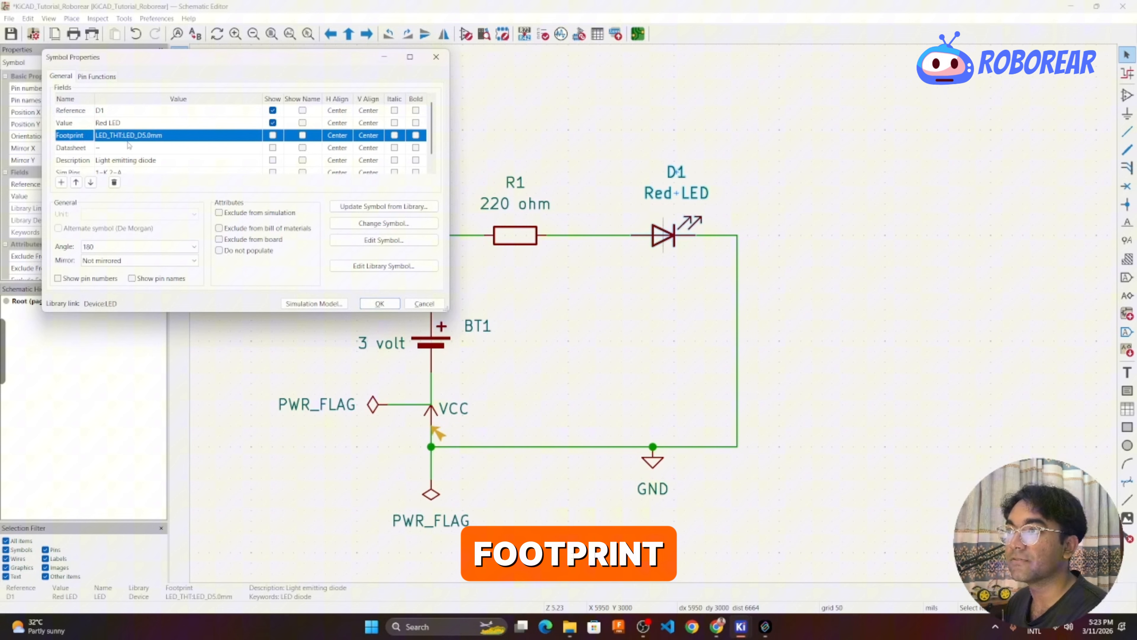
left_click(415, 308)
Open the footprint chooser for battery BT1 from its Footprint field and search for battery.
scroll(432, 317, "down", 2)
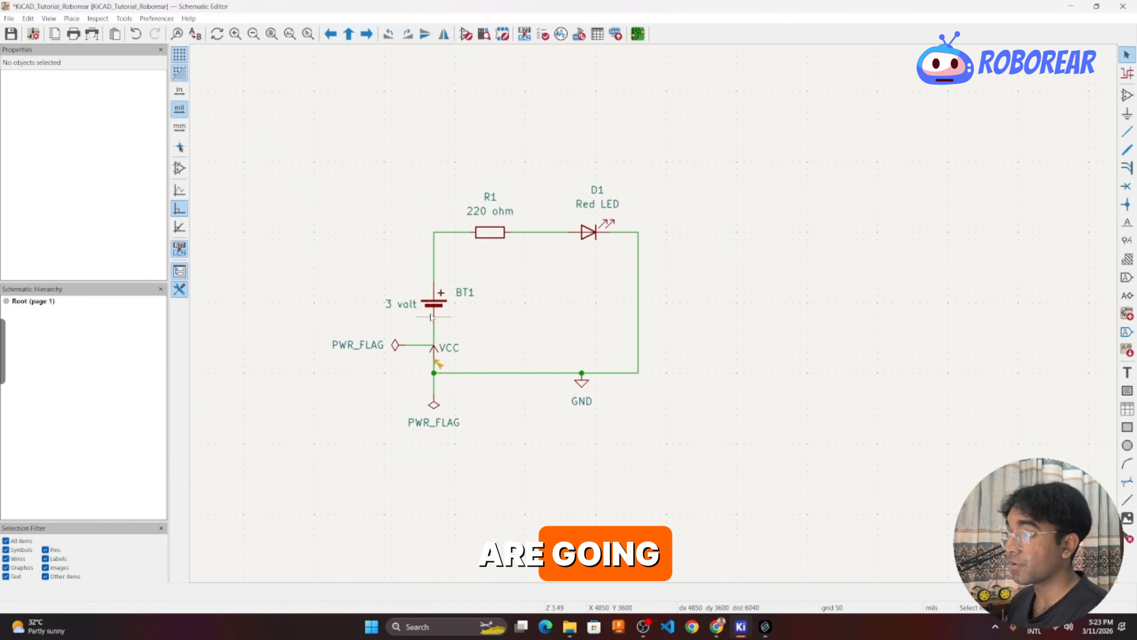
scroll(432, 317, "up", 2)
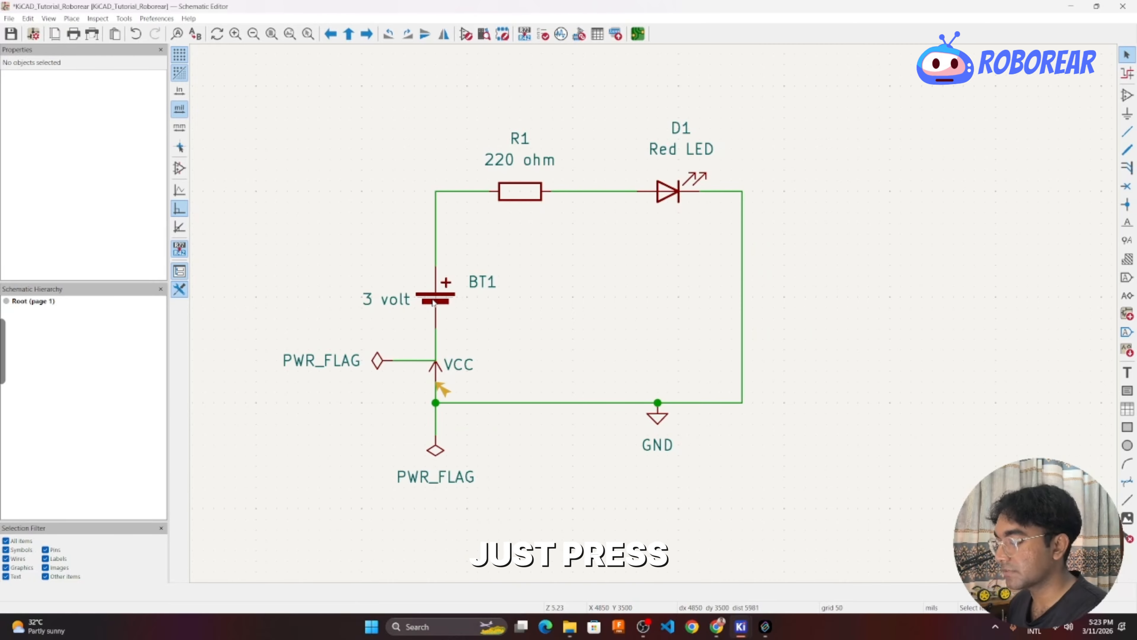
key("e")
left_click(154, 136)
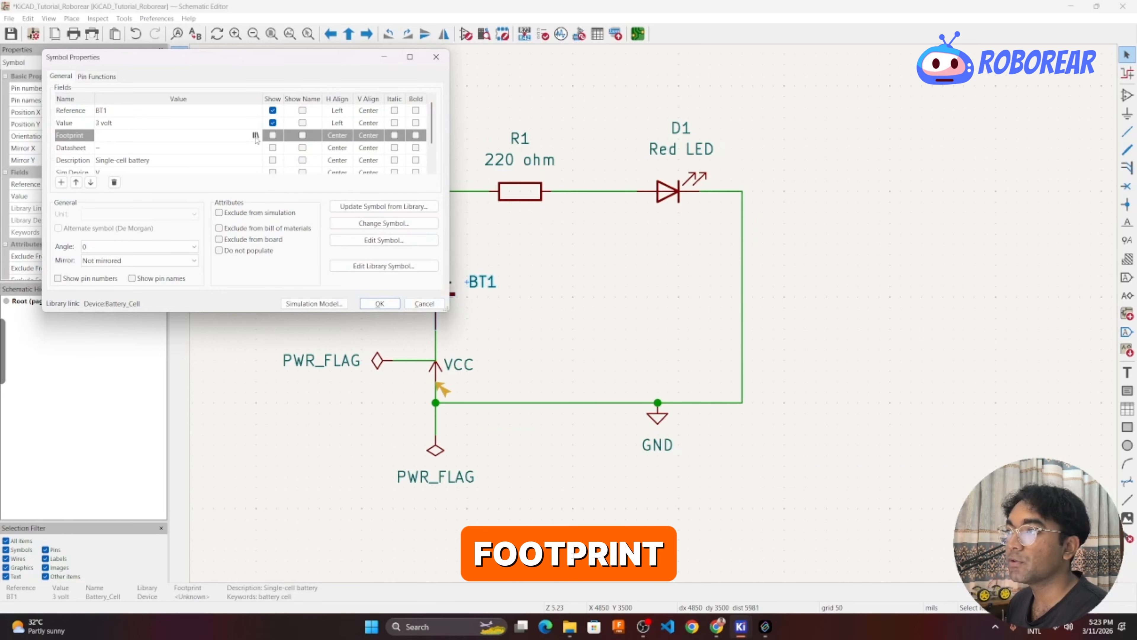
left_click(255, 135)
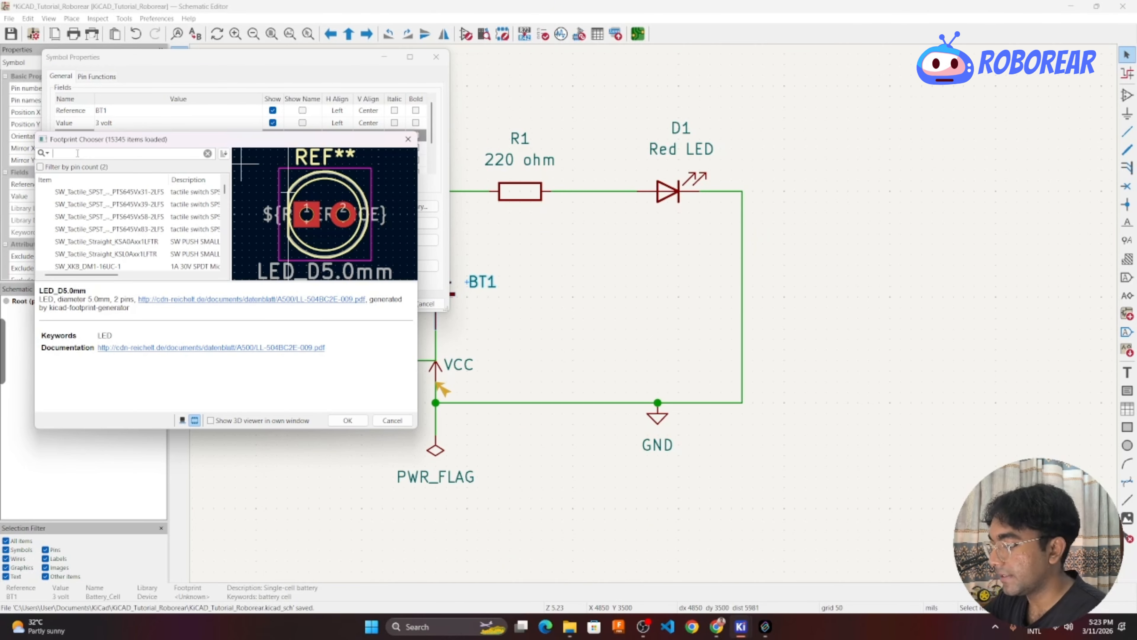
type("battery")
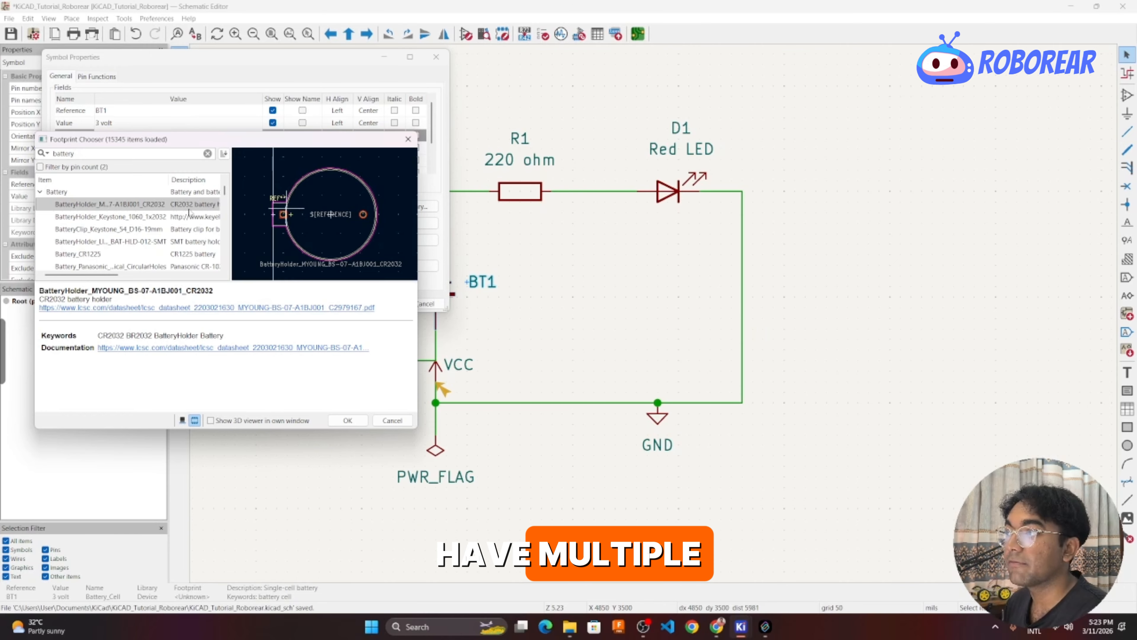
Preview the MYOUNG CR2032 holder, BatteryHolder_Keystone_1060_1x2032 and BatteryClip_Keystone_54_D16-19mm footprints.
left_click(70, 217)
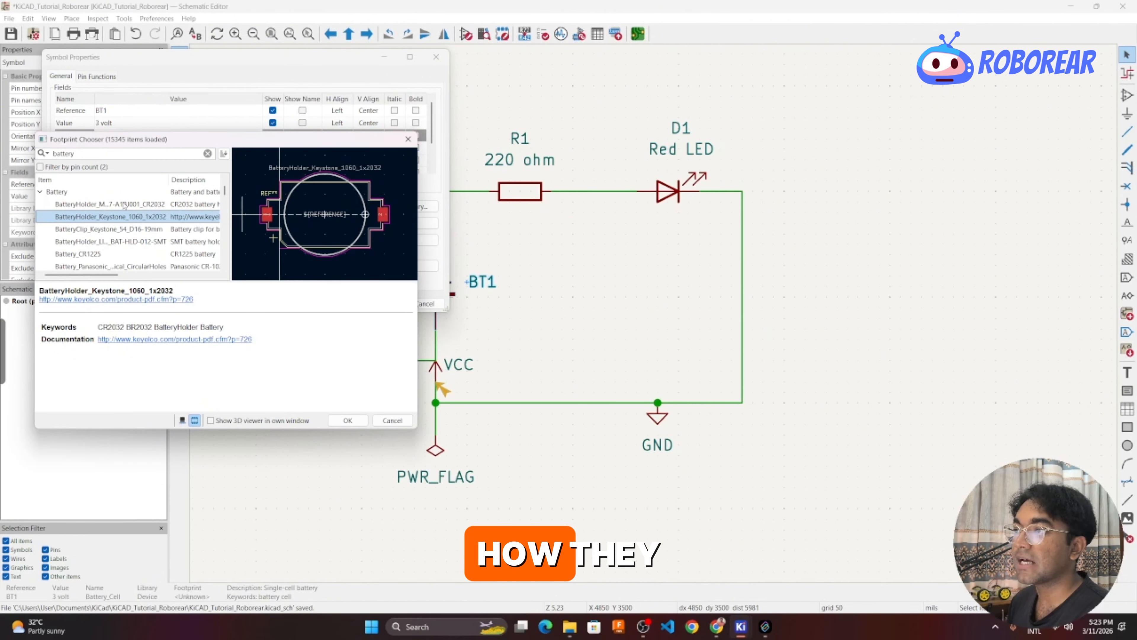
left_click(93, 193)
left_click(93, 205)
left_click(95, 213)
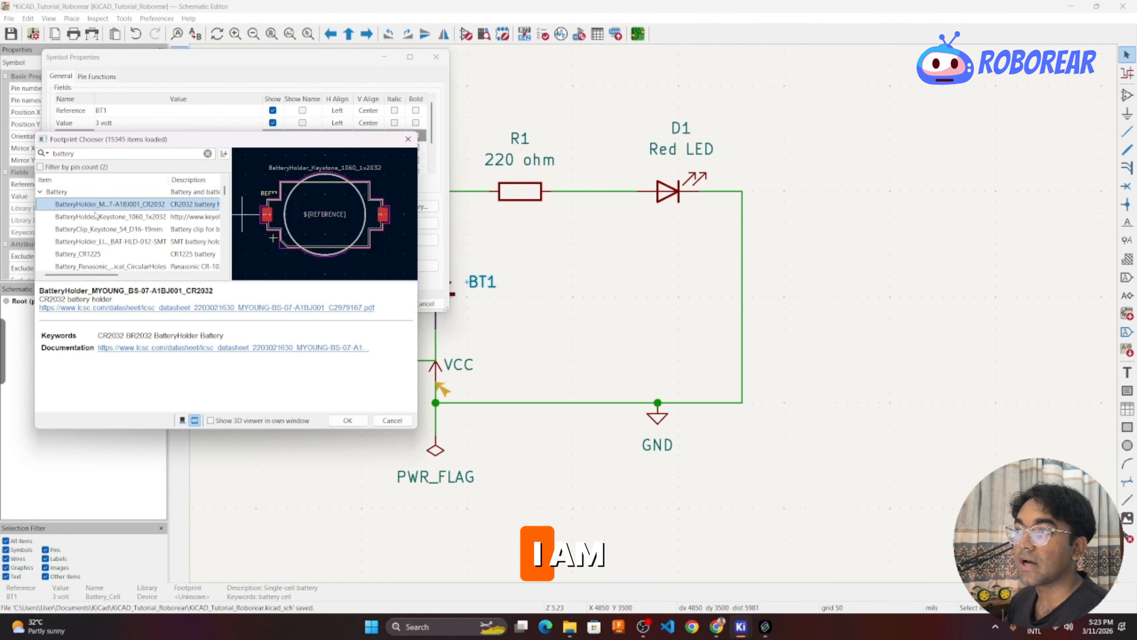
left_click(99, 229)
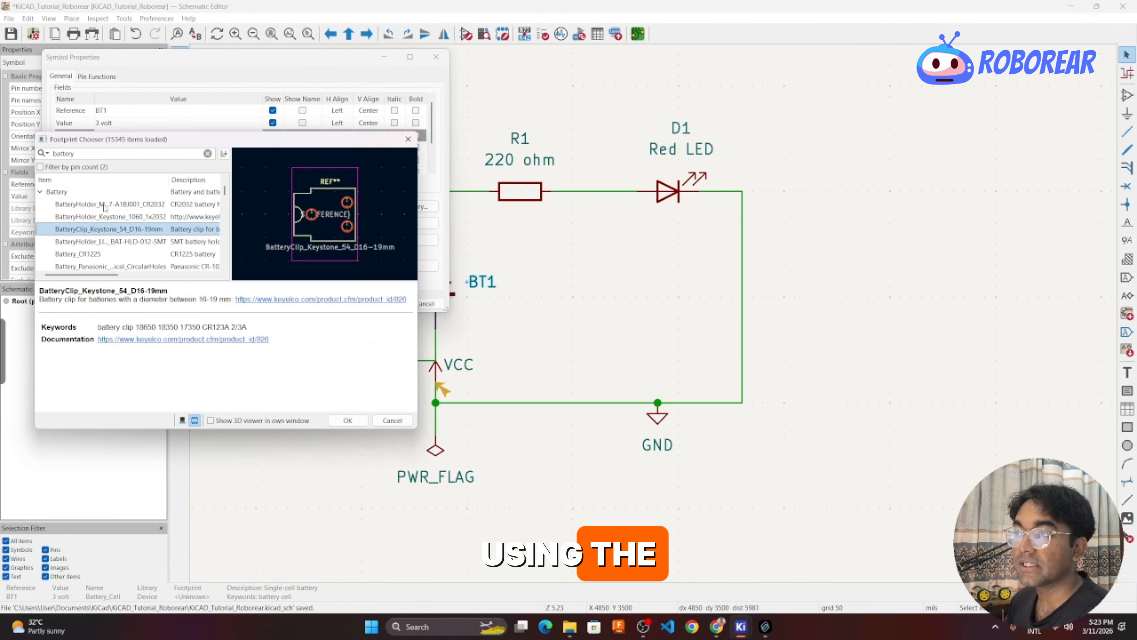
Find the footprint BatteryHolder_Keystone_1058_1x2032, assign it to battery BT1 and apply the symbol properties.
left_click(119, 153)
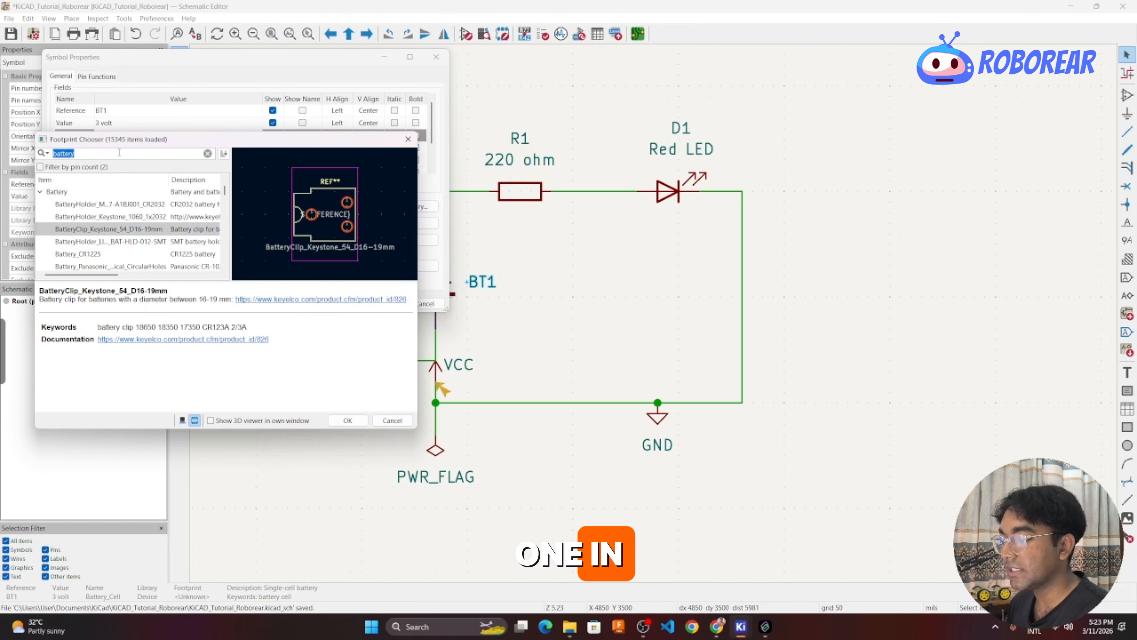
type("BatteryHolder_Keystone_1058_1x2032")
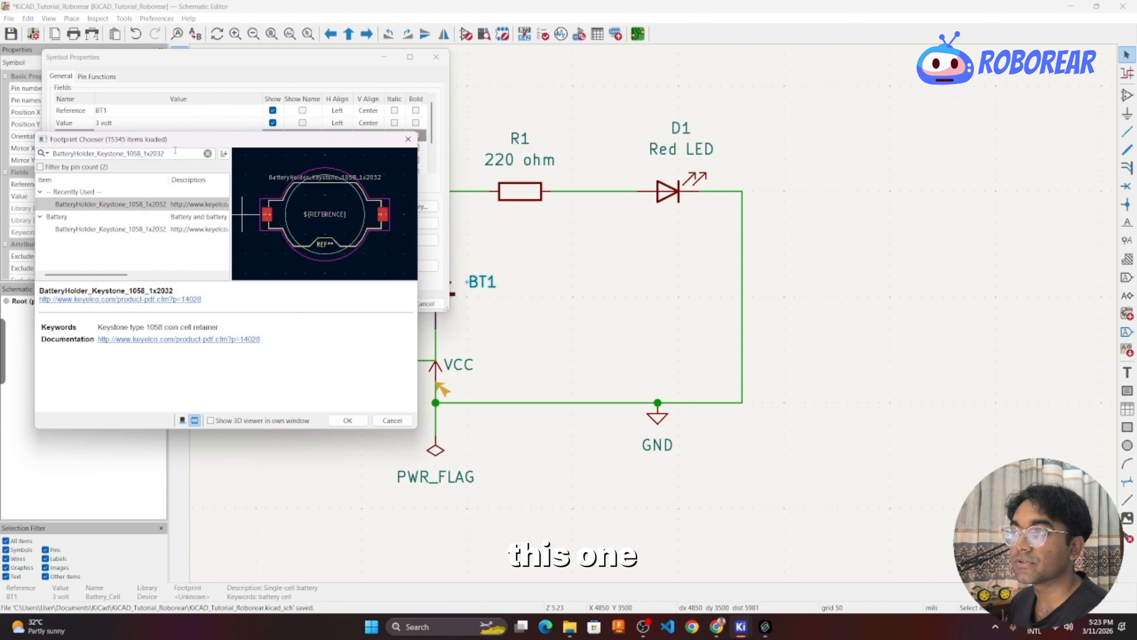
left_click_drag(144, 152, 59, 152)
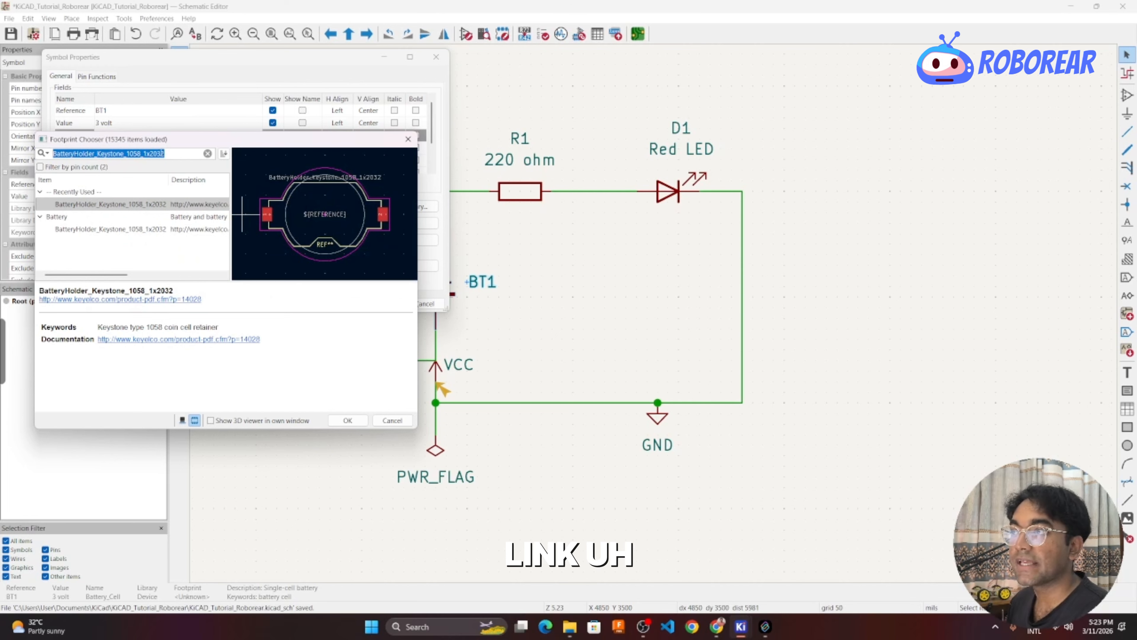
left_click(166, 153)
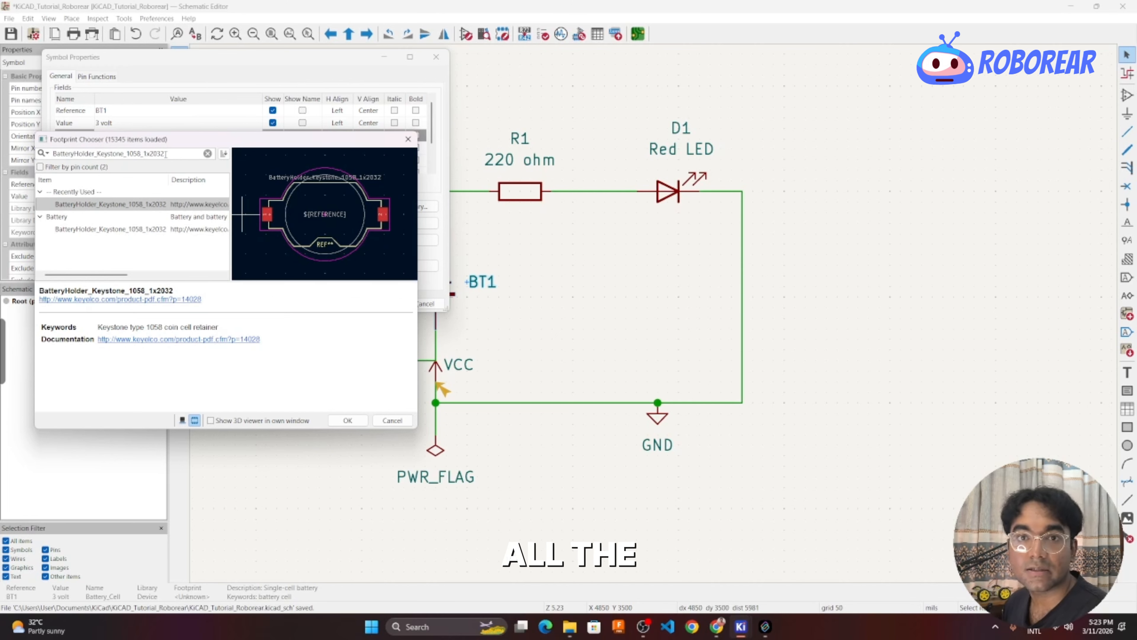
left_click(181, 152)
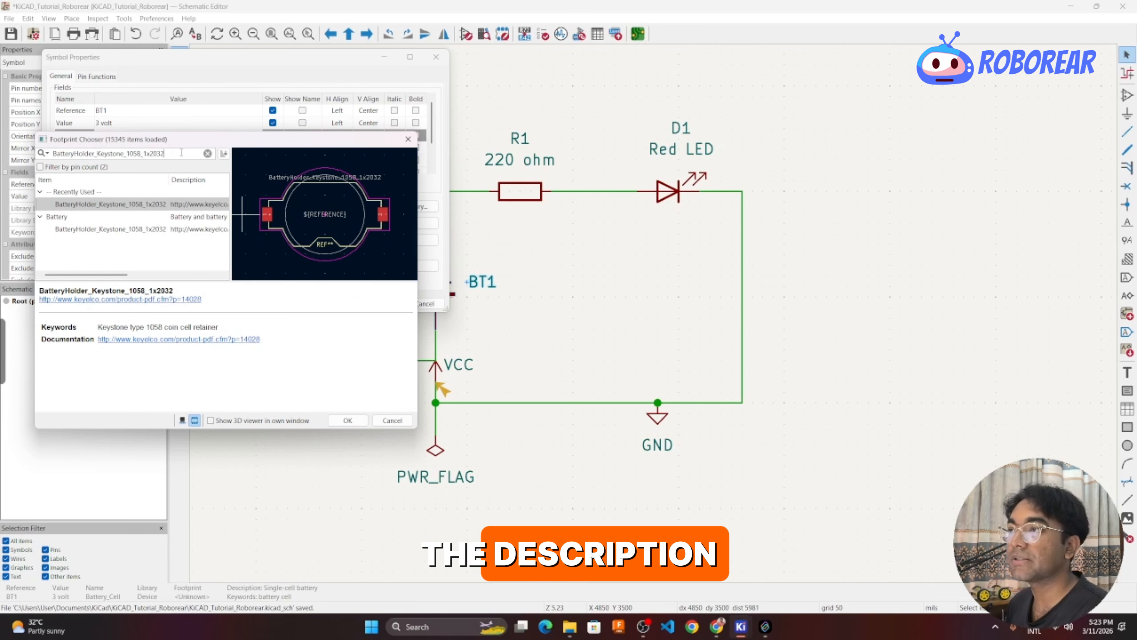
left_click_drag(144, 153, 52, 153)
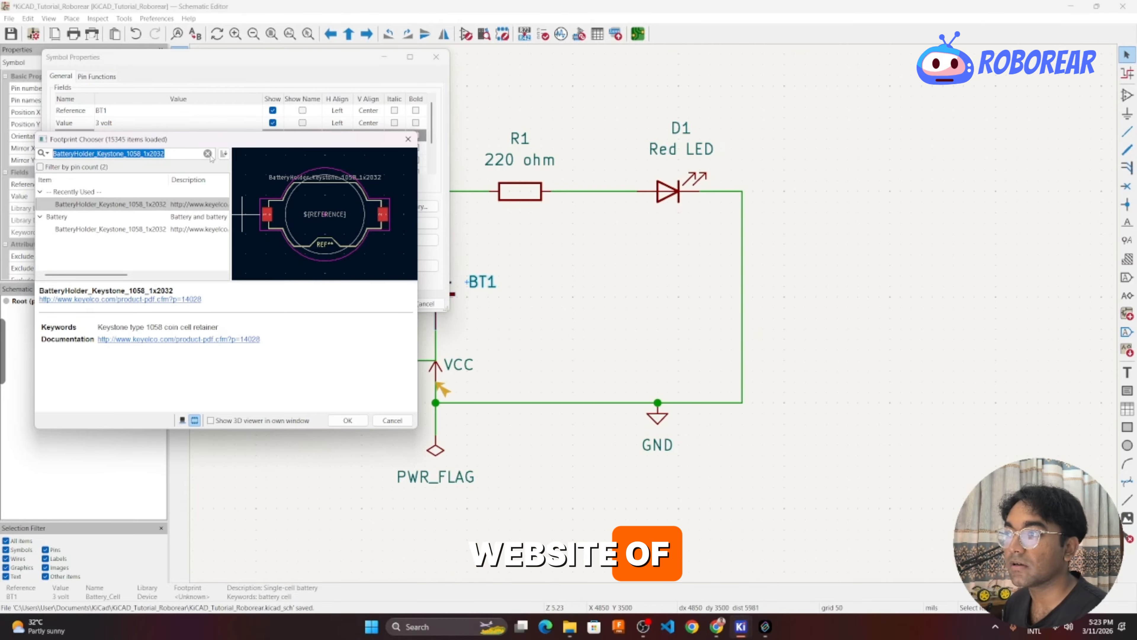
left_click(348, 420)
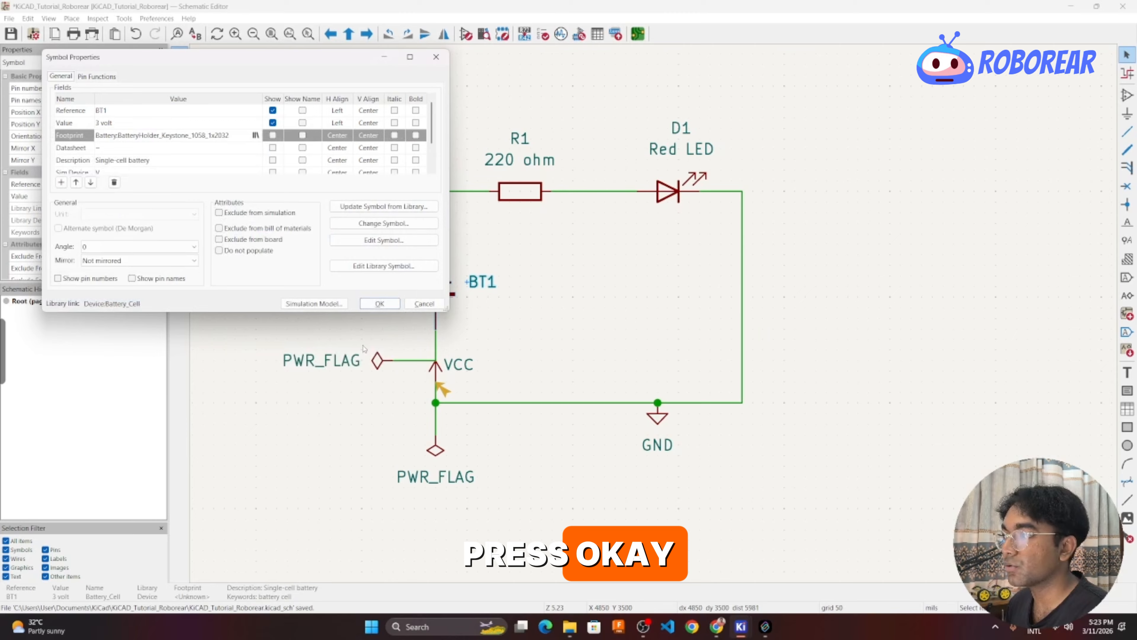
left_click(397, 307)
Switch from the finished schematic to its board in the PCB Editor.
scroll(592, 332, "down", 3)
scroll(592, 336, "up", 2)
scroll(591, 347, "down", 2)
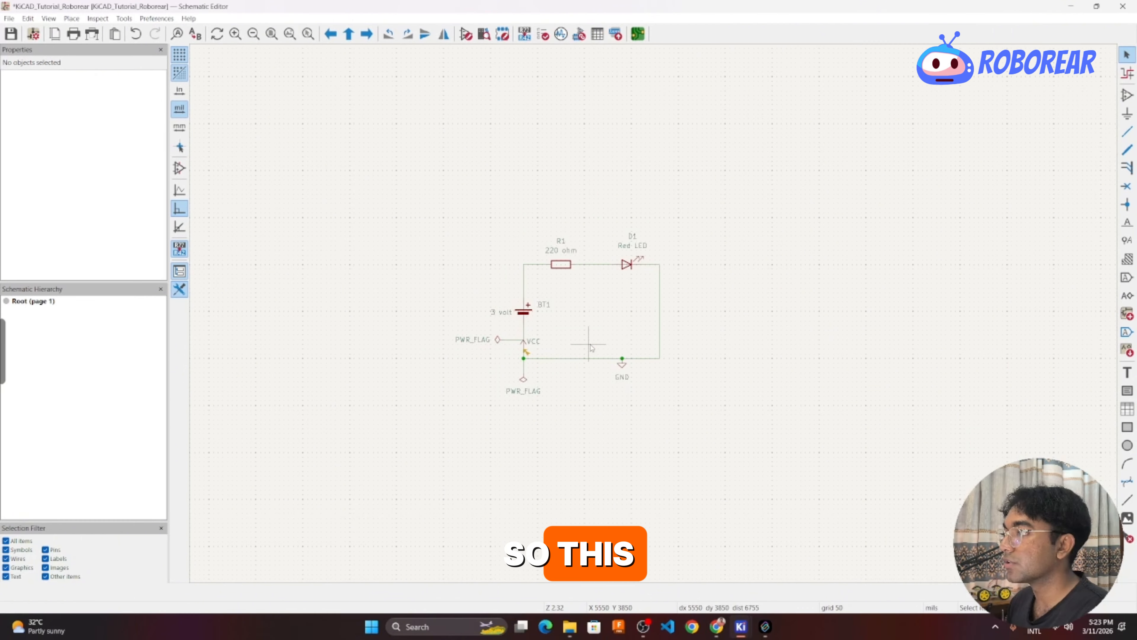
scroll(587, 329, "up", 3)
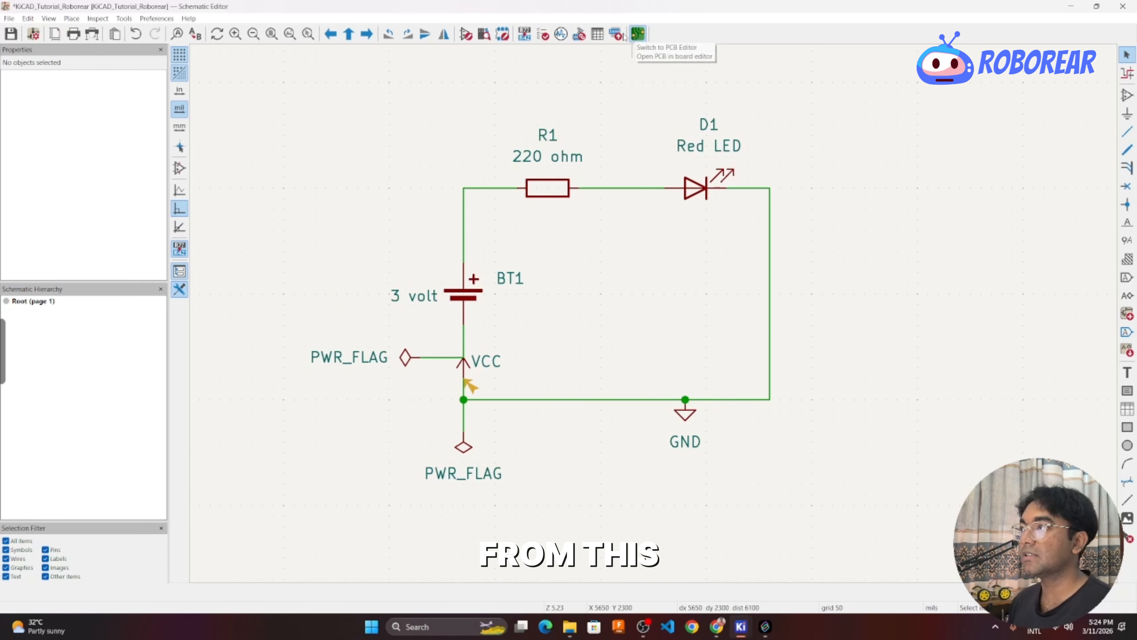
left_click(644, 39)
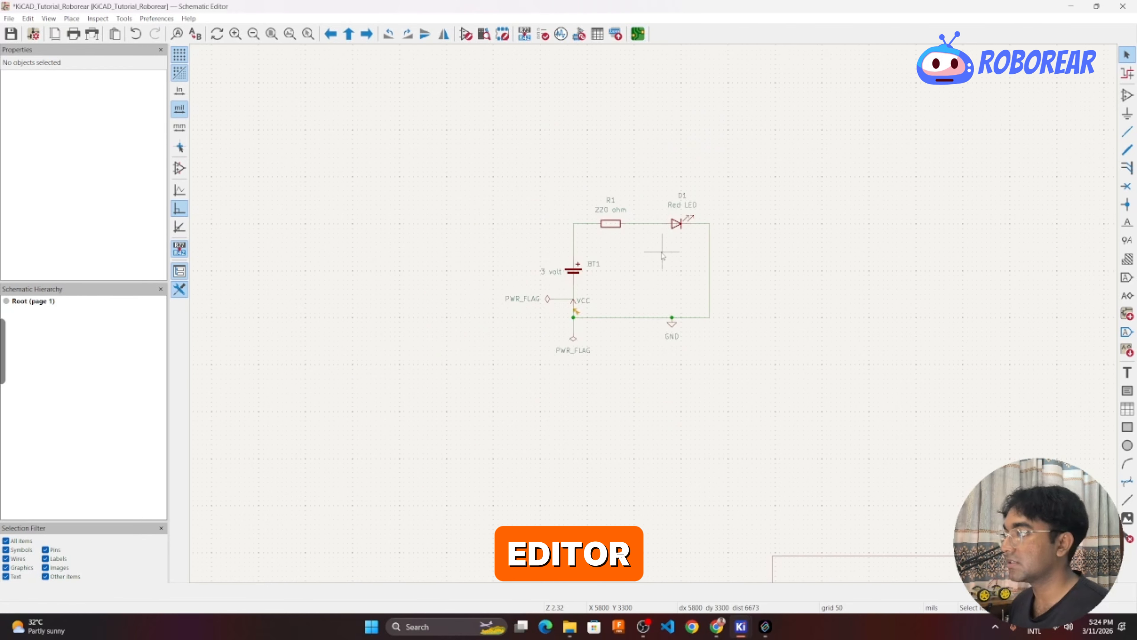